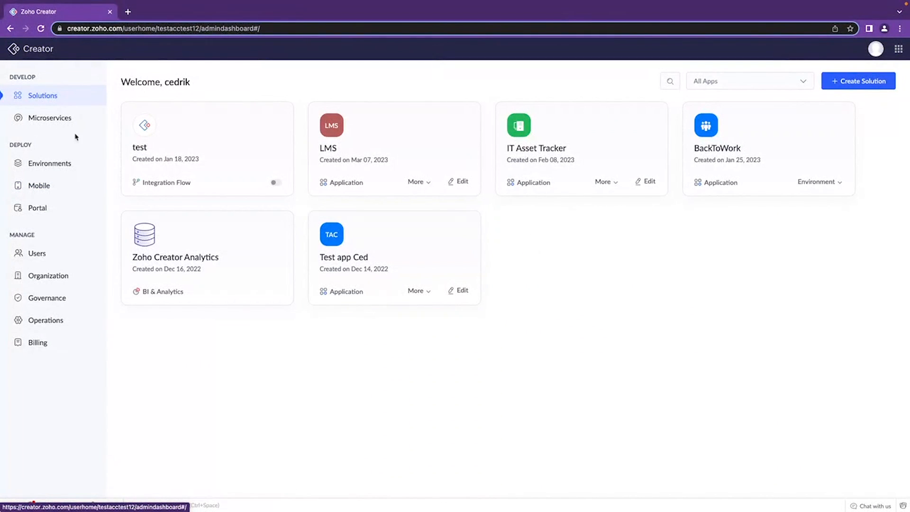
Open the Environments overview and examine the BackToWork application's stage and production status.
click(60, 165)
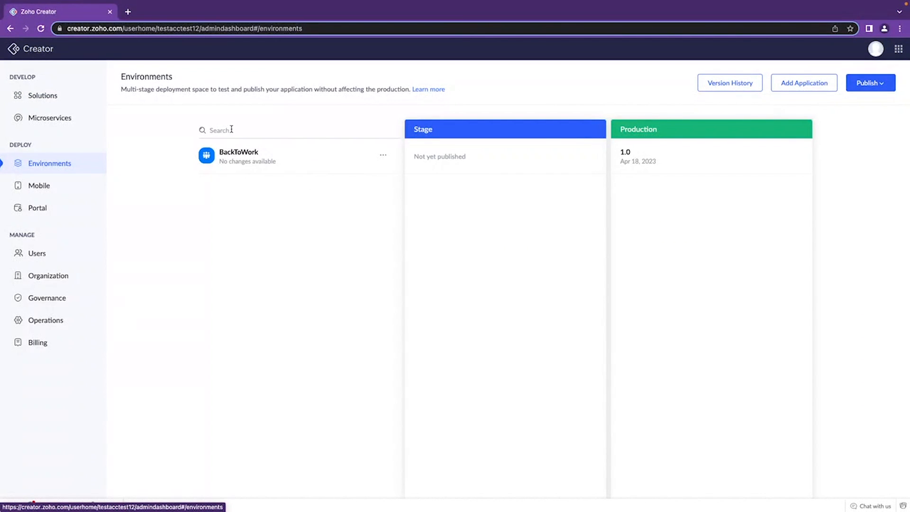
drag(261, 147, 315, 159)
click(314, 174)
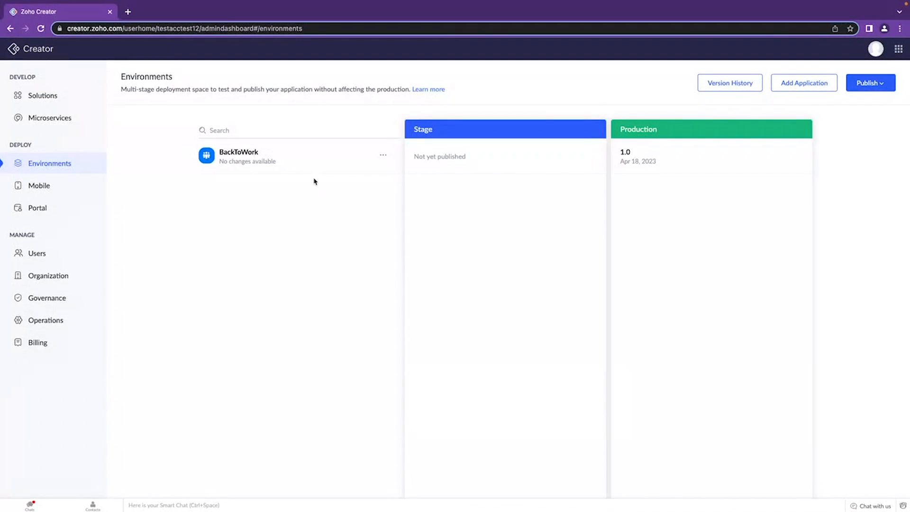
drag(414, 156, 447, 156)
click(478, 159)
mouse_move(622, 152)
mouse_down()
mouse_move(640, 161)
mouse_move(623, 152)
mouse_up()
Create a new application from scratch named "Test Environments" with environments enabled.
click(56, 95)
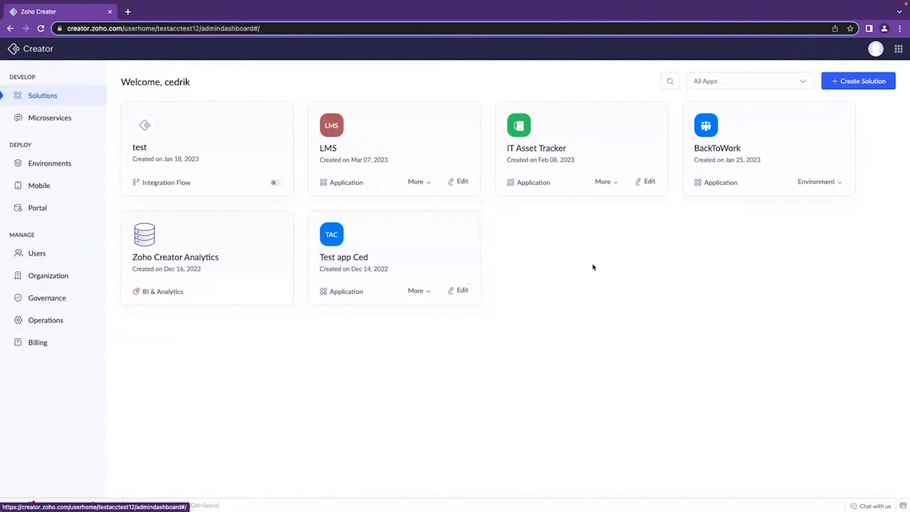
click(851, 81)
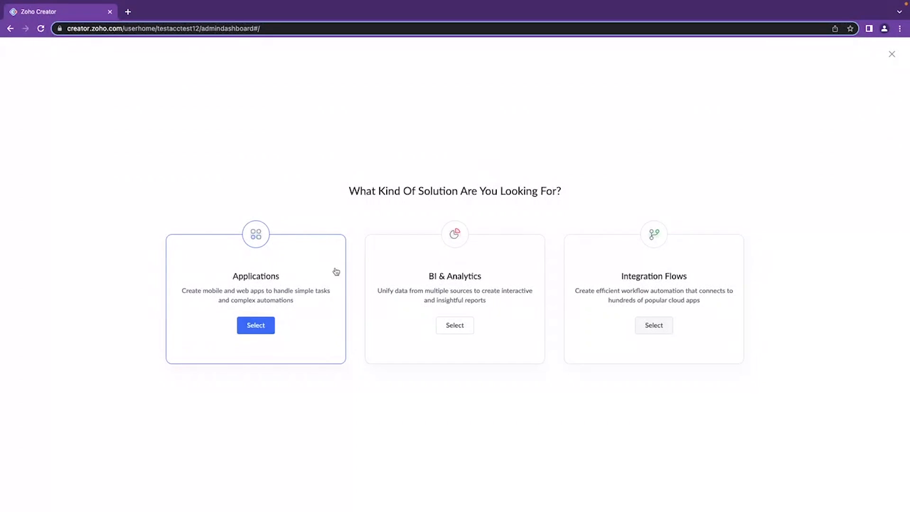
click(262, 325)
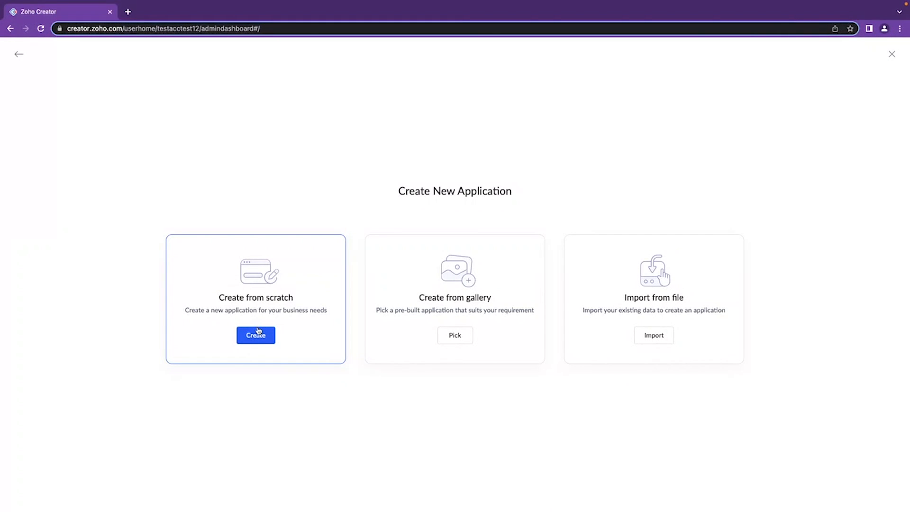
click(258, 332)
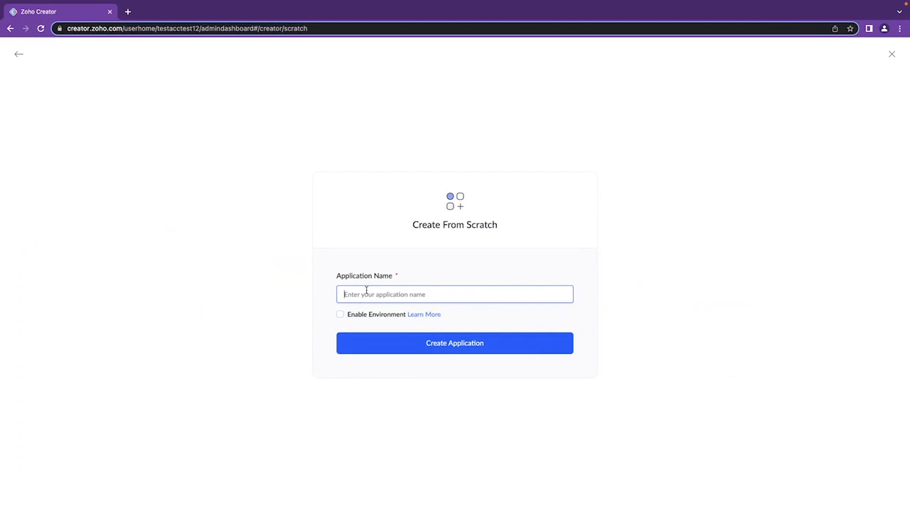
text(test Environments)
key(super+Left)
key(Delete)
text(Test Environments)
click(340, 314)
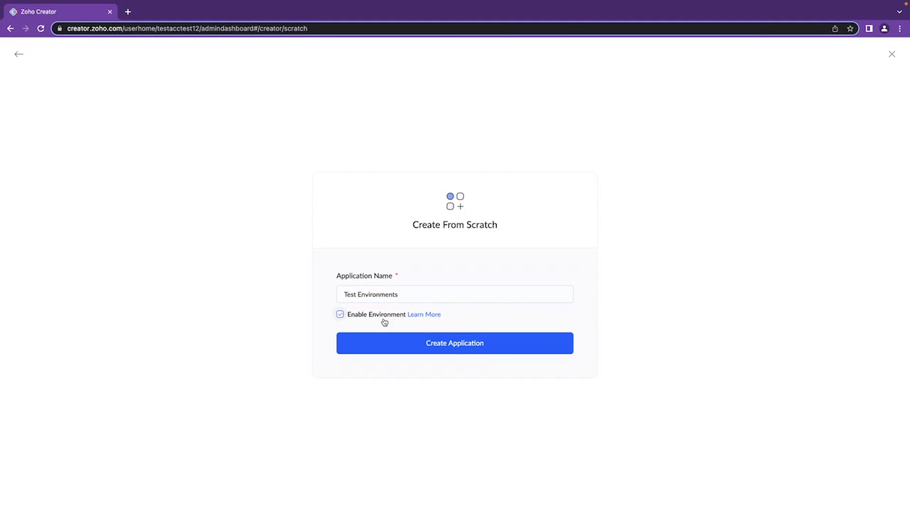
click(466, 345)
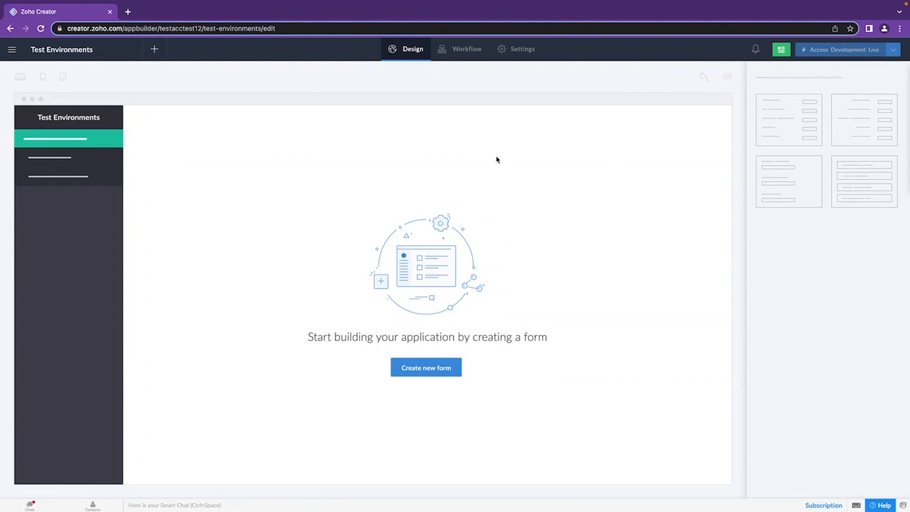
Open the Environments overview in a separate browser tab and examine the entry for the Test Environments application.
click(12, 49)
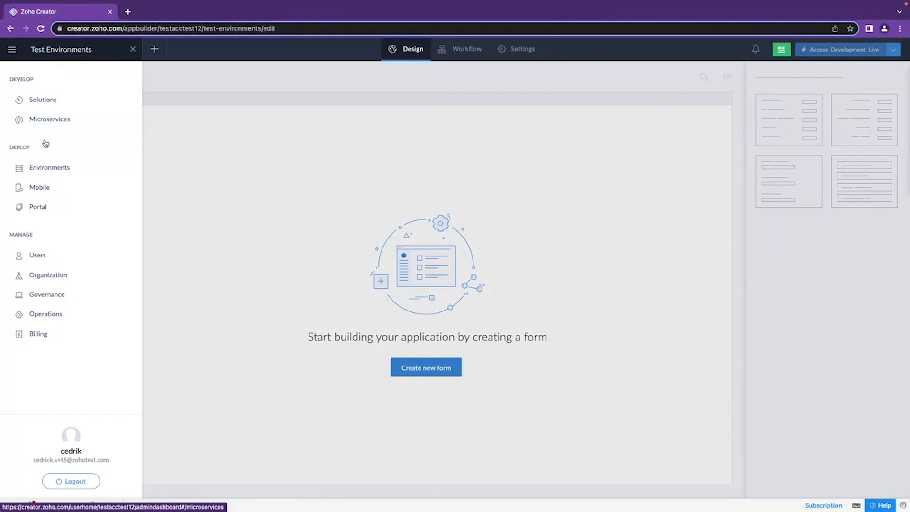
right_click(52, 168)
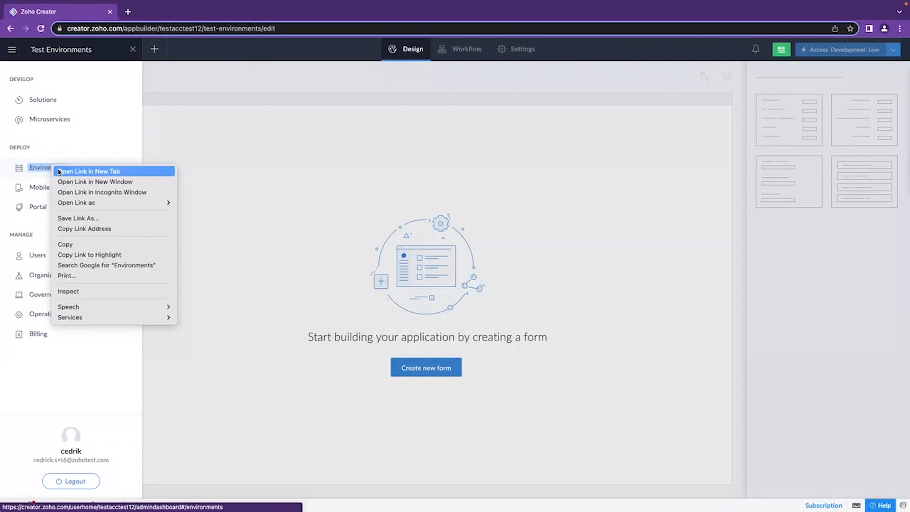
click(59, 171)
click(152, 11)
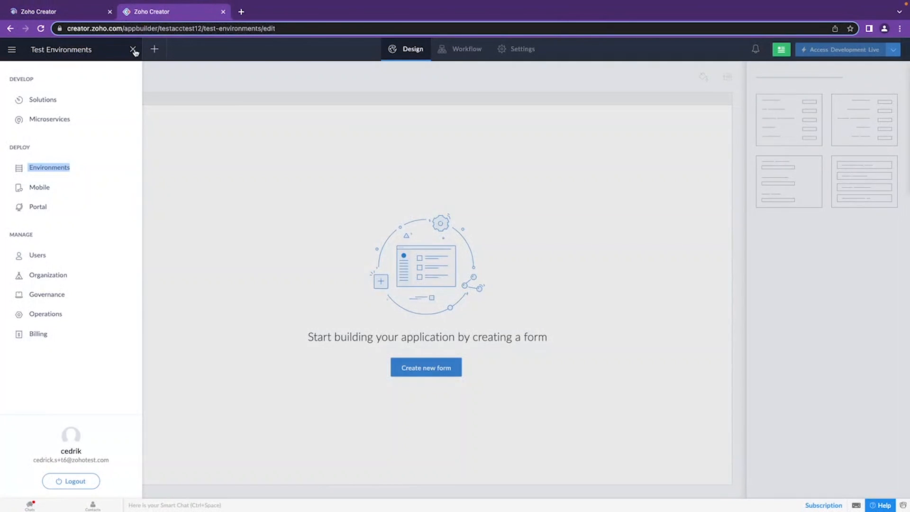
click(133, 50)
click(71, 15)
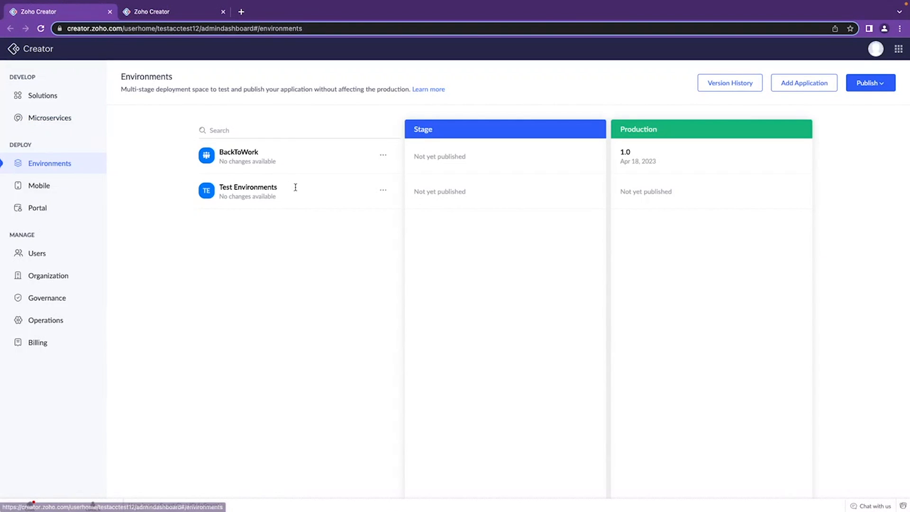
drag(288, 201, 219, 193)
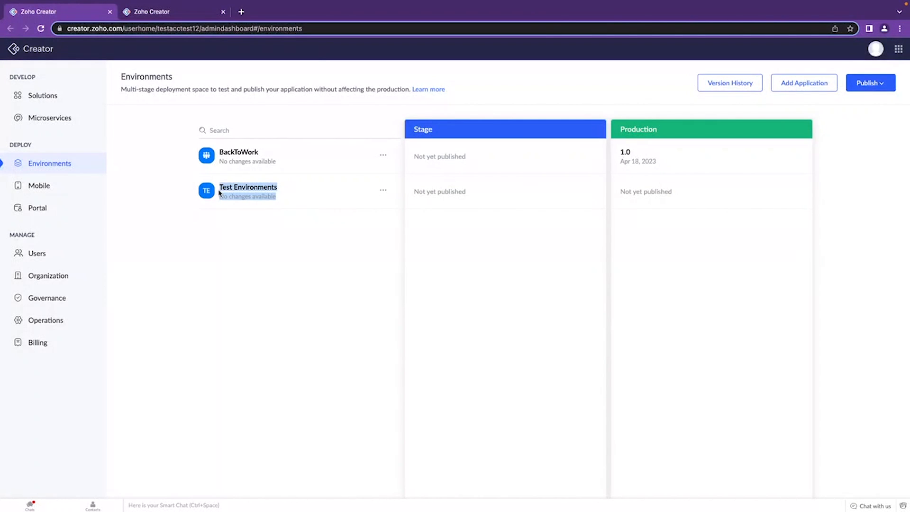
click(244, 205)
drag(284, 201, 219, 182)
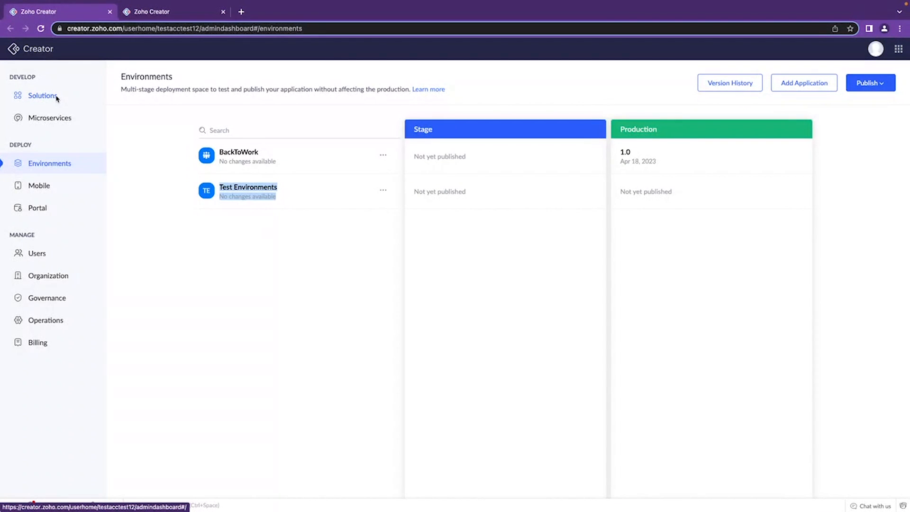
Add the existing IT Asset Tracker application to Environments and check its entry in the list.
click(802, 82)
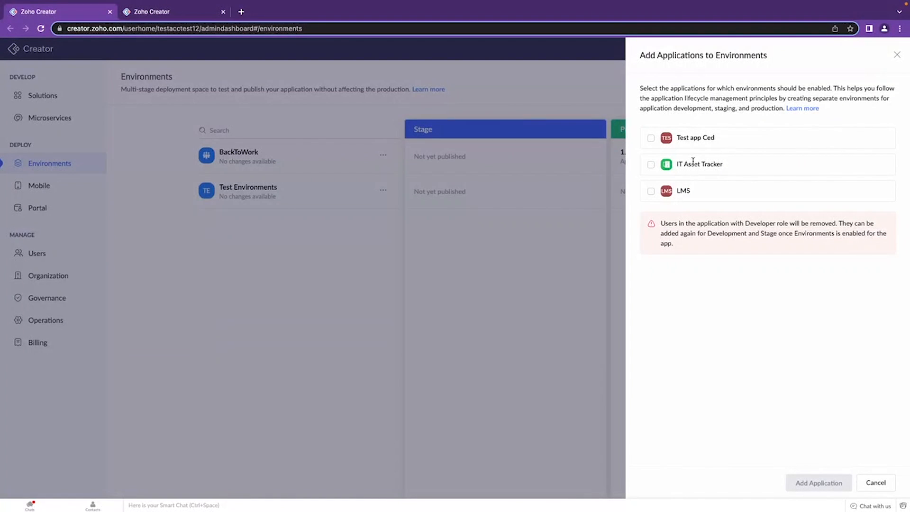
click(652, 165)
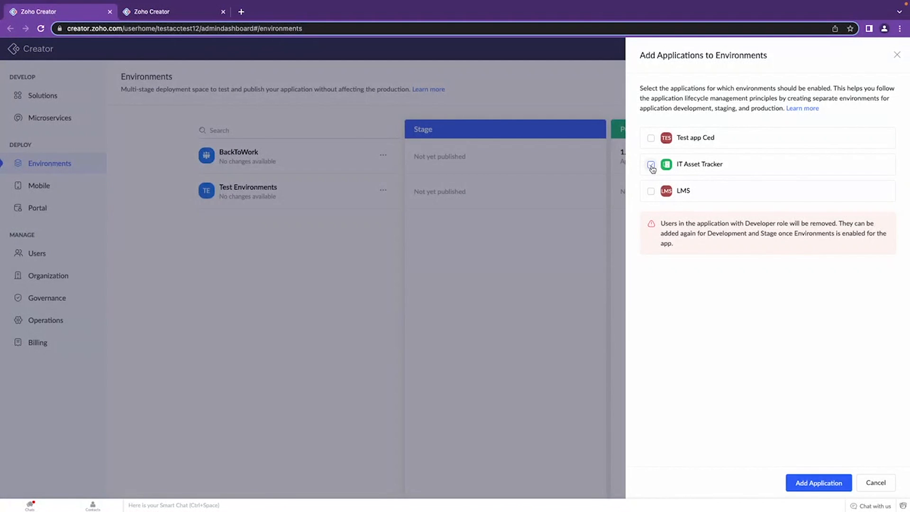
click(829, 485)
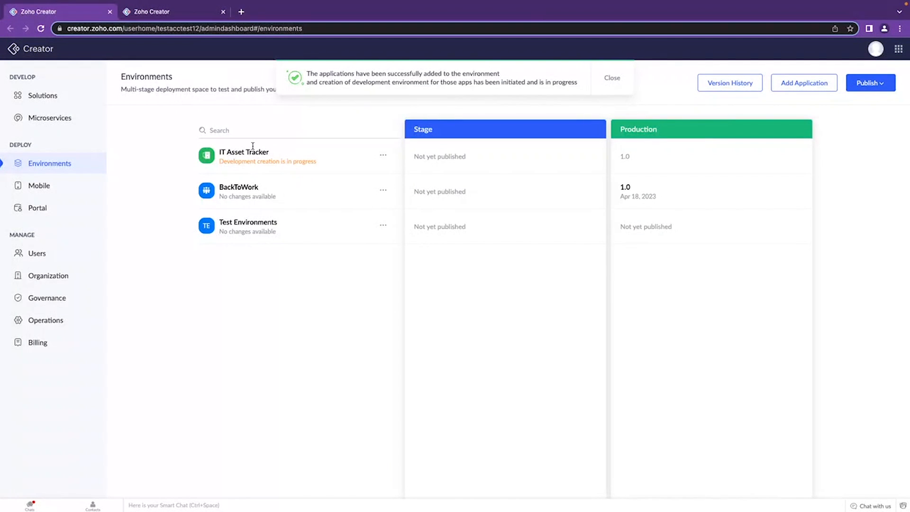
drag(321, 163, 220, 168)
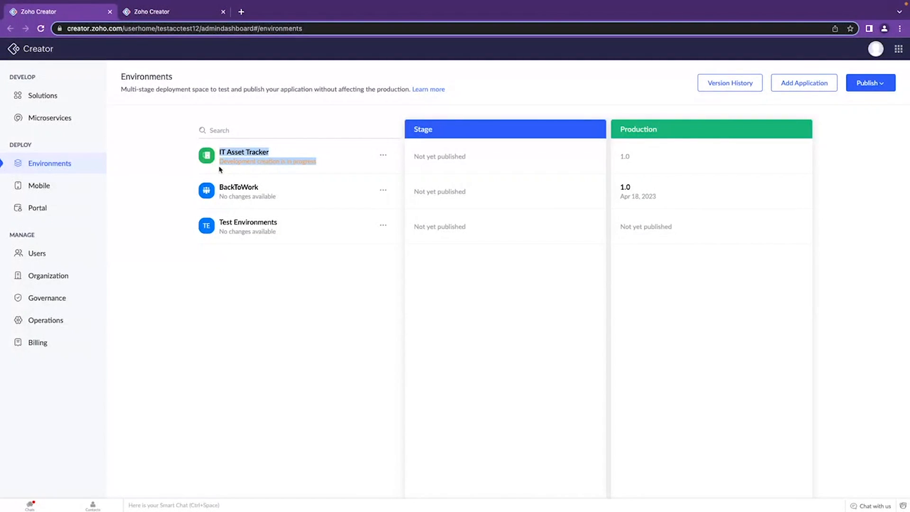
click(172, 181)
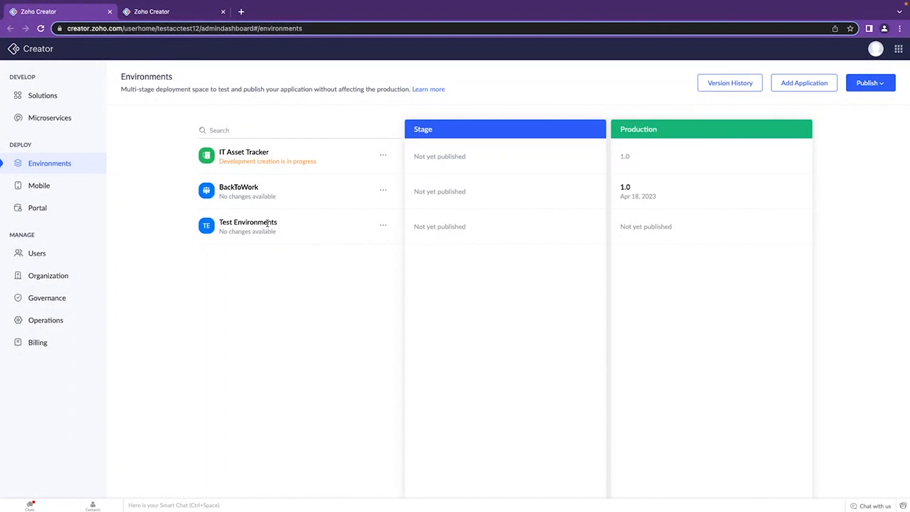
drag(280, 234, 218, 221)
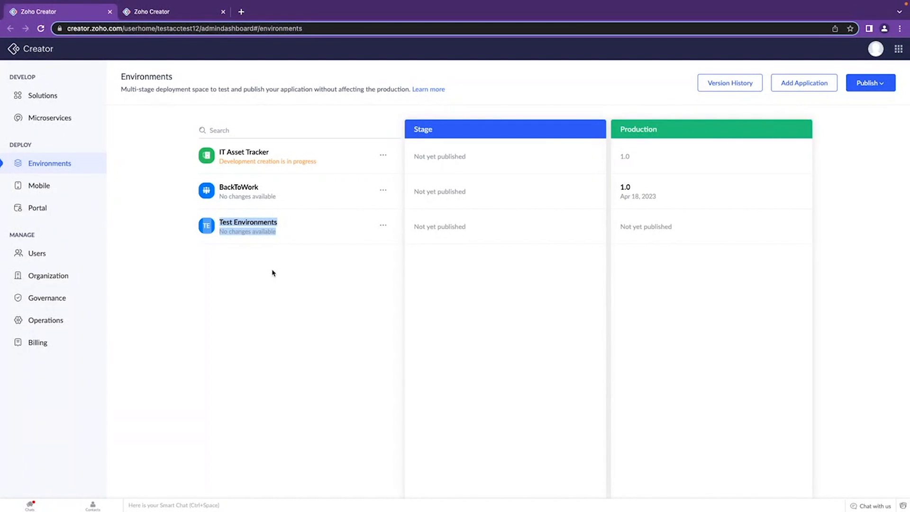
From the Solutions list, open the LMS application in a new browser tab and its editor in another, placed before the live app.
click(55, 97)
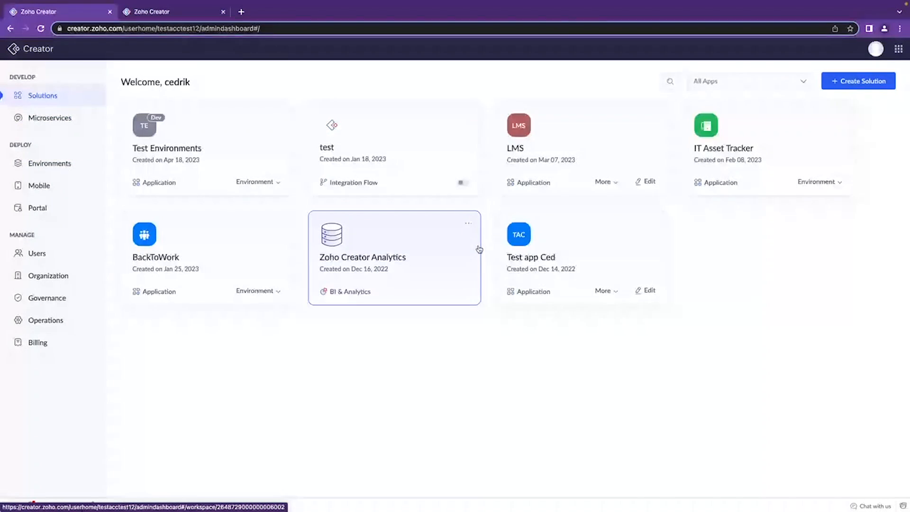
right_click(595, 116)
click(617, 118)
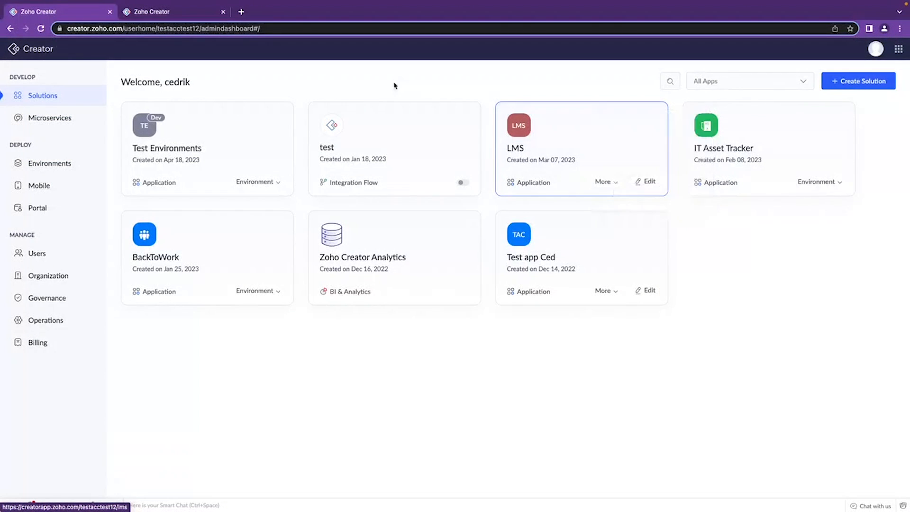
click(163, 11)
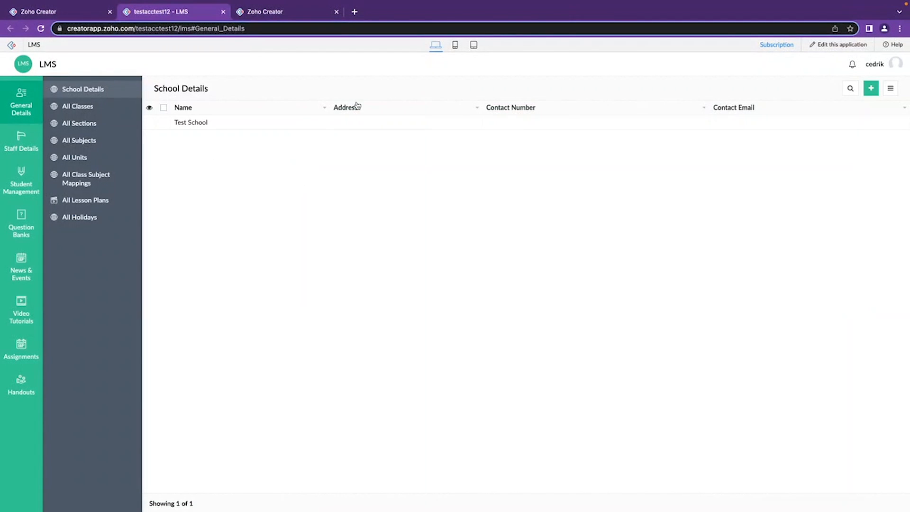
right_click(820, 46)
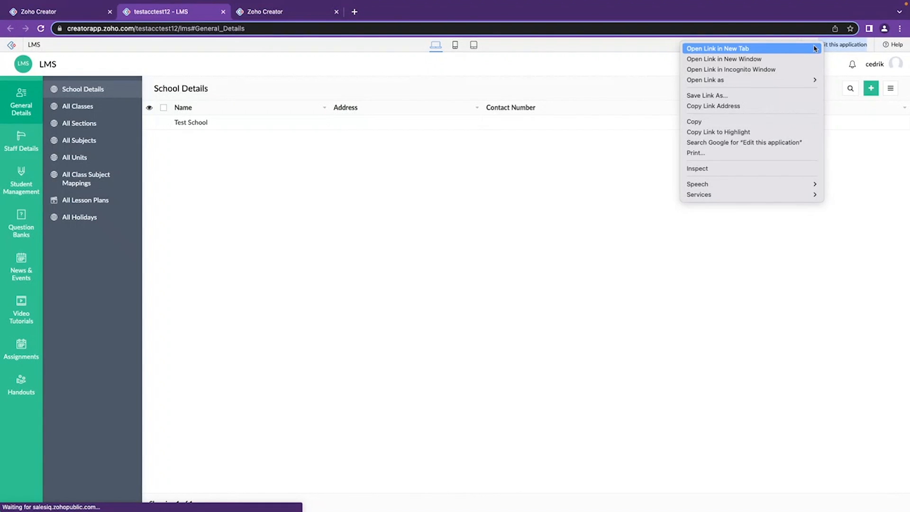
click(815, 48)
click(264, 12)
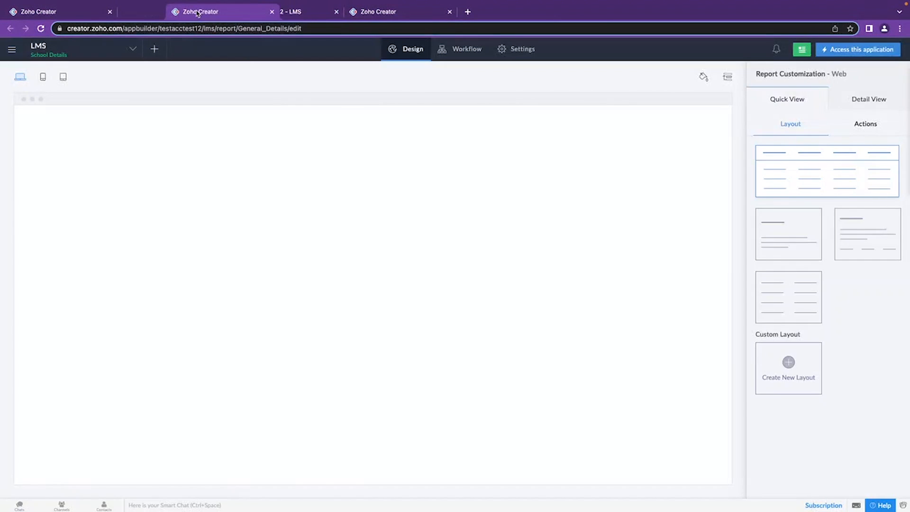
drag(265, 13, 198, 14)
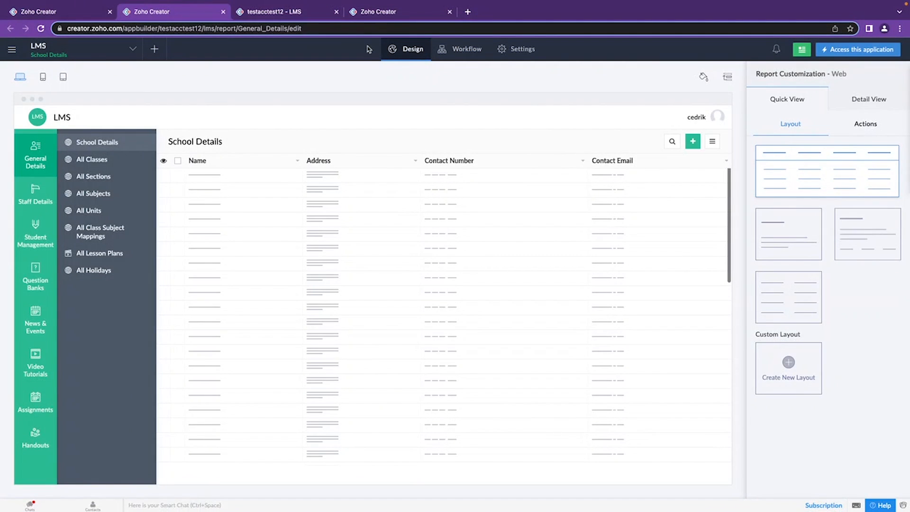
Return to the Test Environments application's editor and create the Book a Cab form.
click(402, 17)
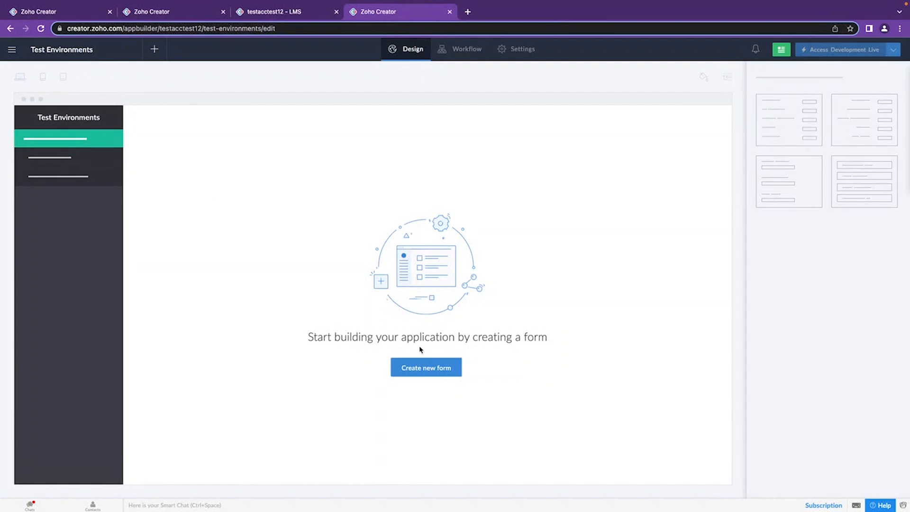
click(435, 371)
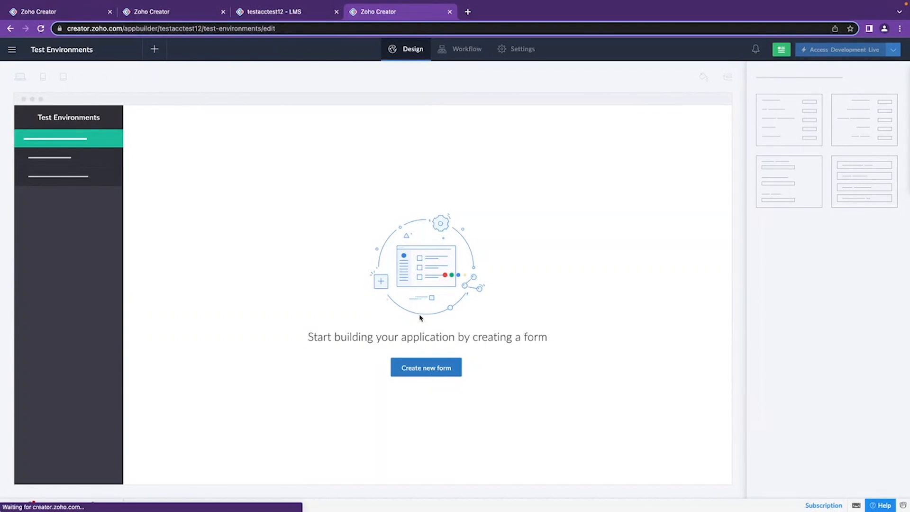
click(244, 258)
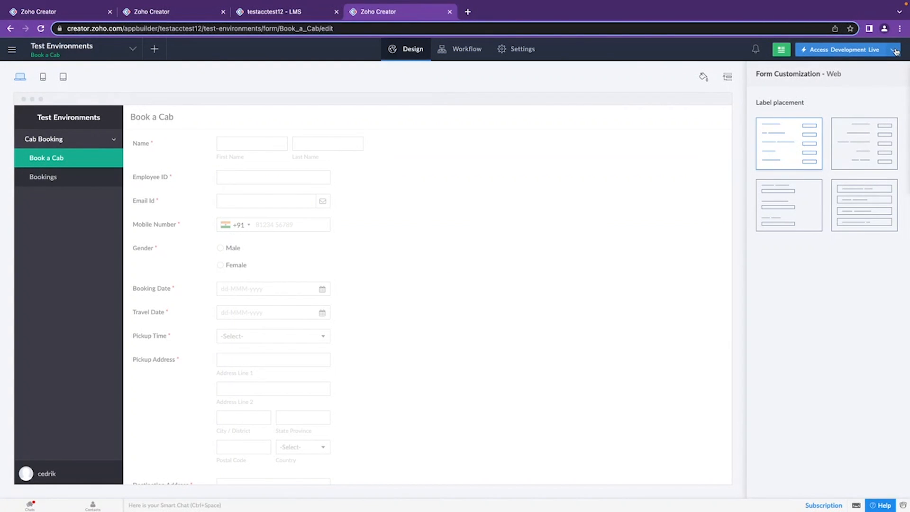
Open the development live version of Test Environments in a new browser tab and examine its environment label.
click(895, 52)
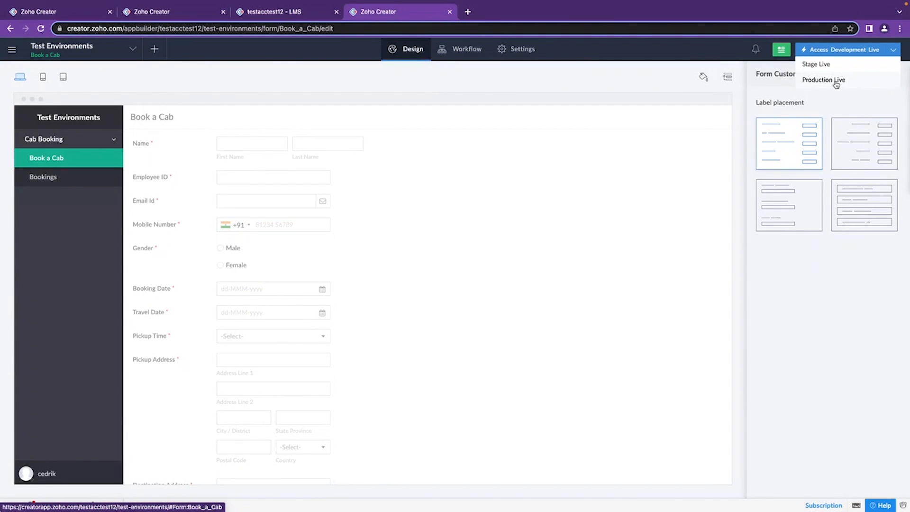
right_click(818, 50)
click(817, 54)
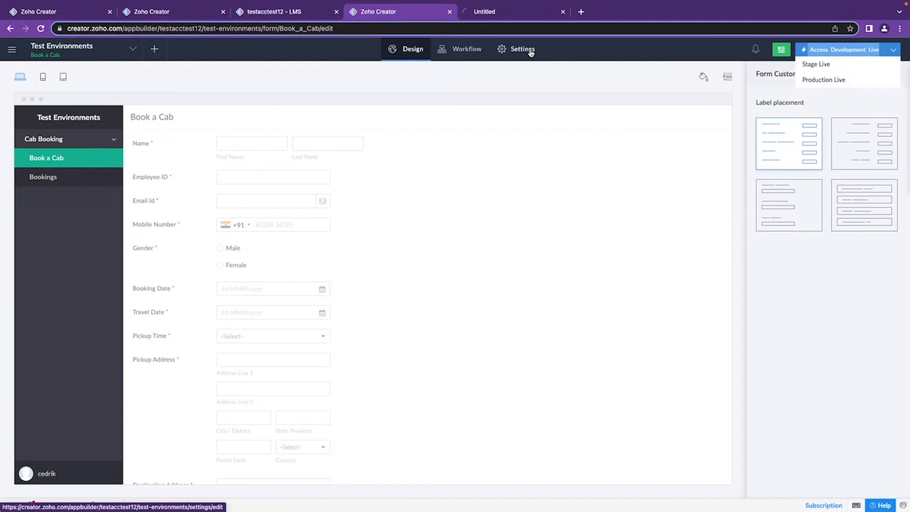
click(514, 12)
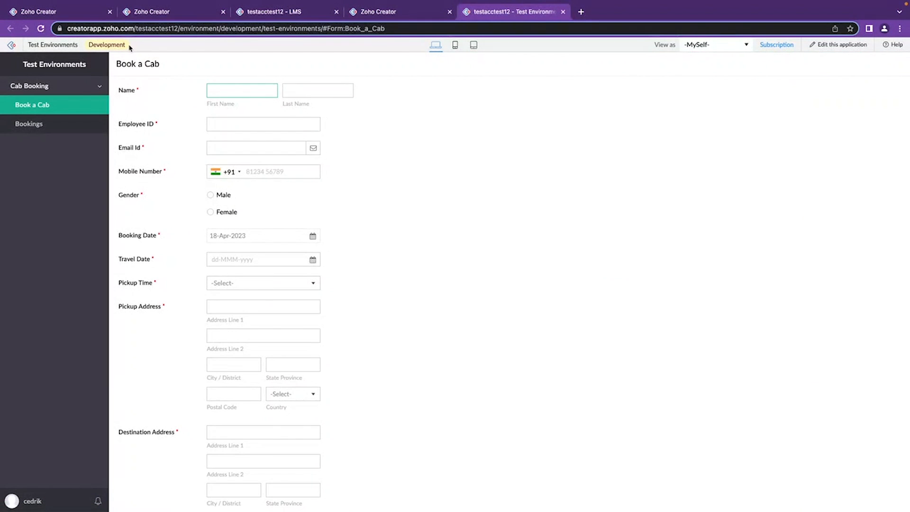
drag(129, 47, 89, 49)
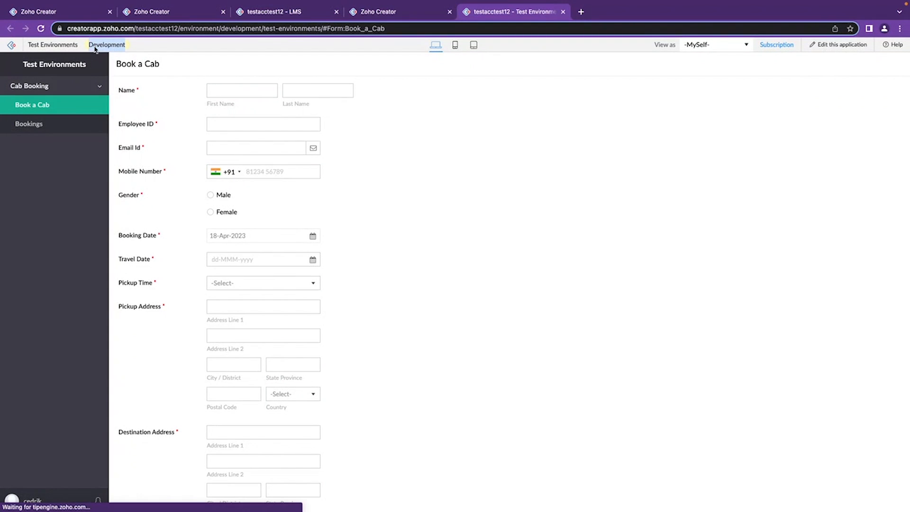
triple_click(96, 44)
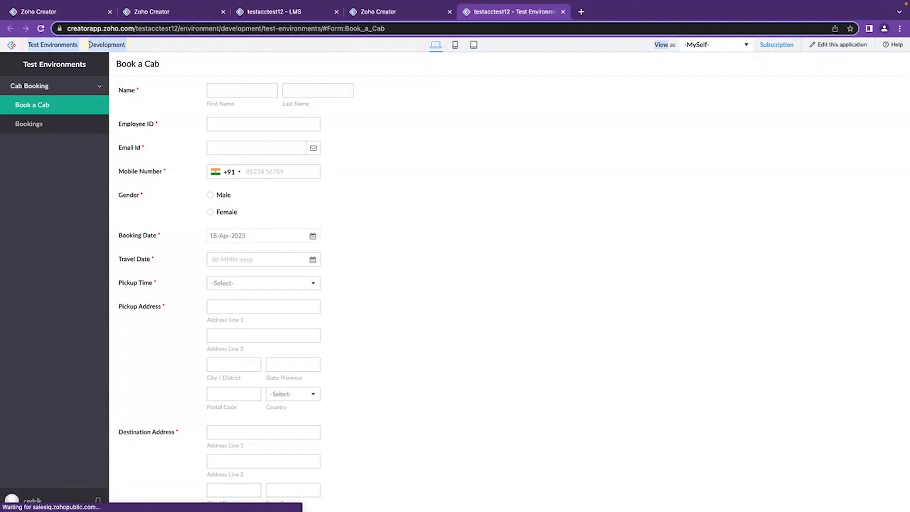
click(89, 44)
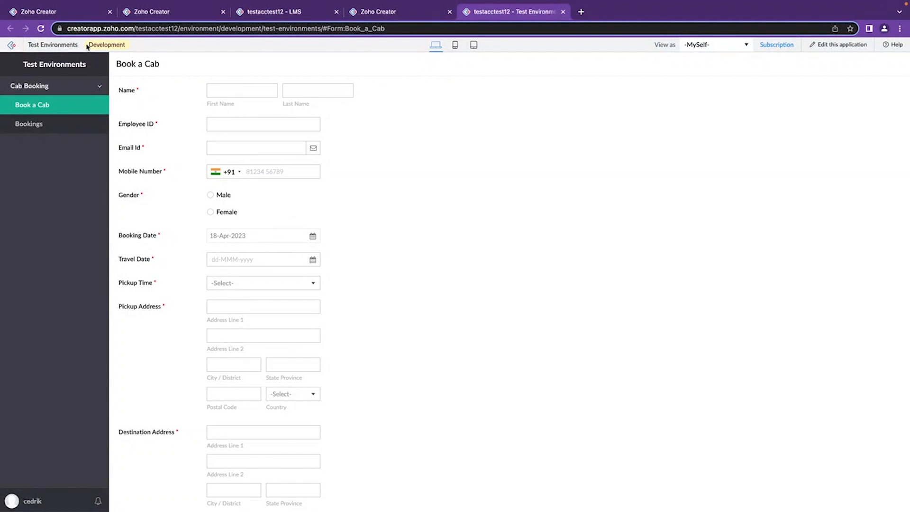
drag(88, 46, 133, 44)
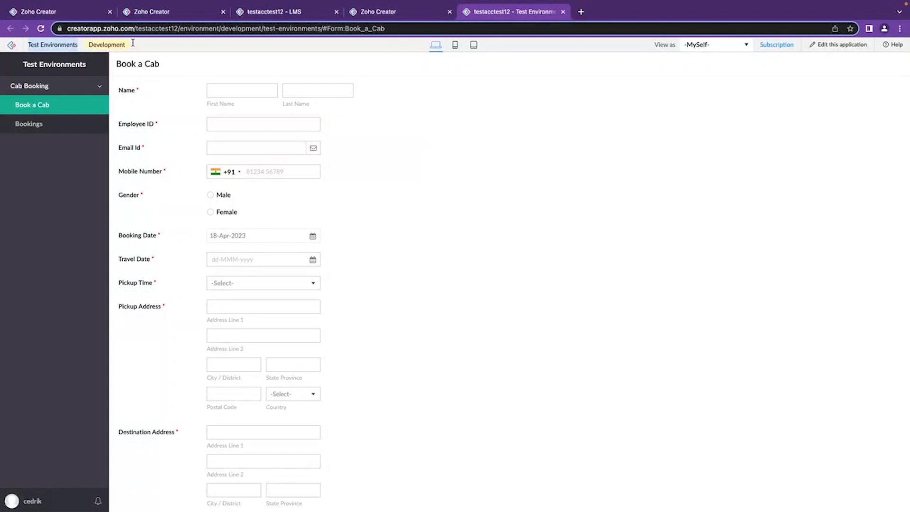
Compare the development environment label in the live Test Environments application with the header of the live LMS application.
double_click(89, 46)
click(128, 46)
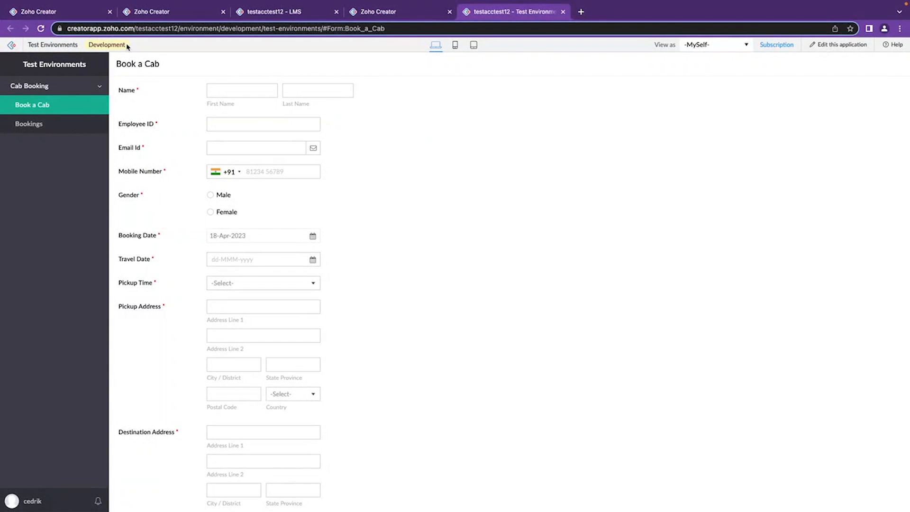
drag(128, 46, 88, 45)
click(291, 17)
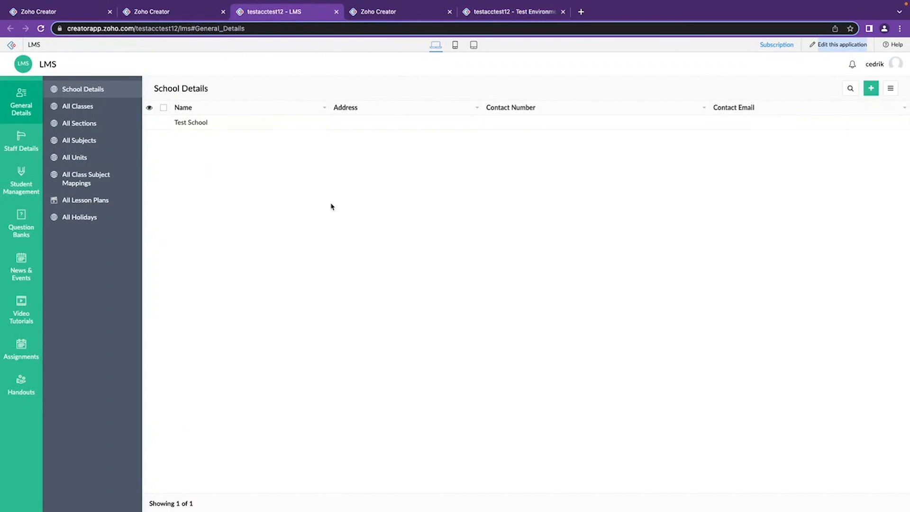
click(533, 12)
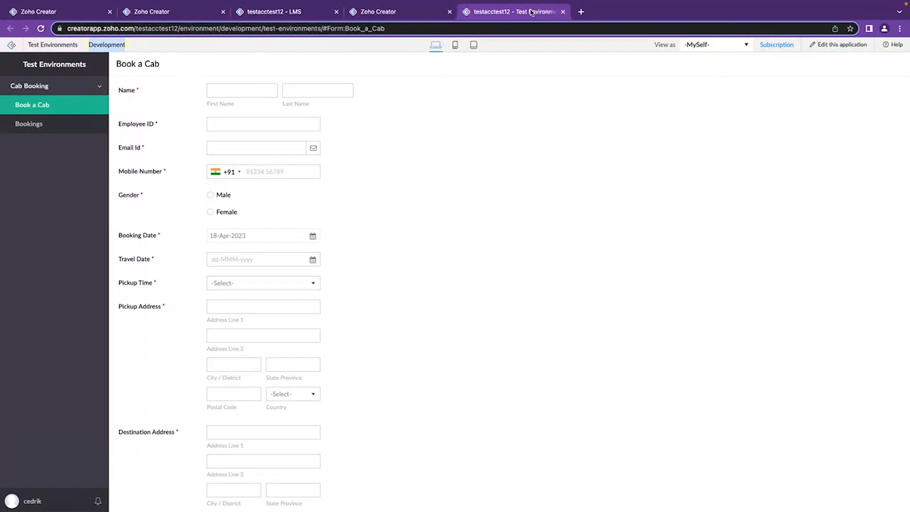
Return to the Creator dashboard, open the Environments page and check the IT Asset Tracker entry.
click(178, 14)
click(77, 13)
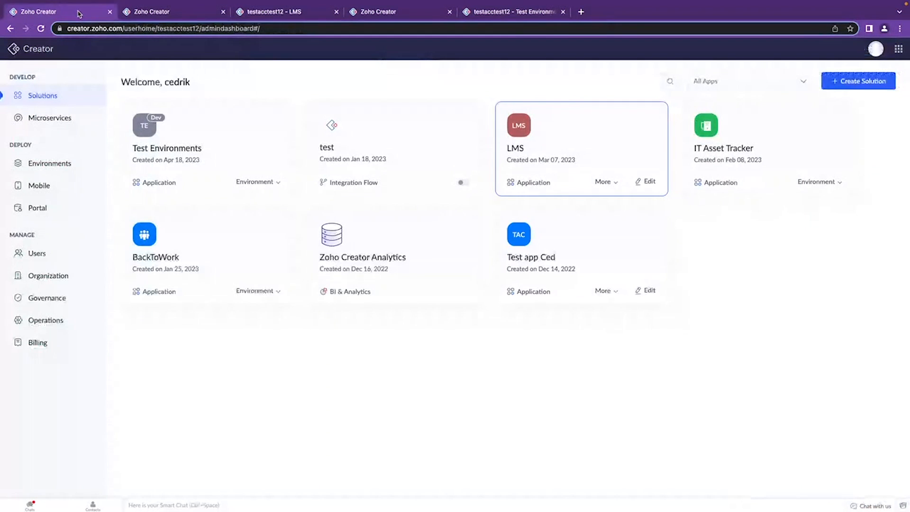
click(69, 166)
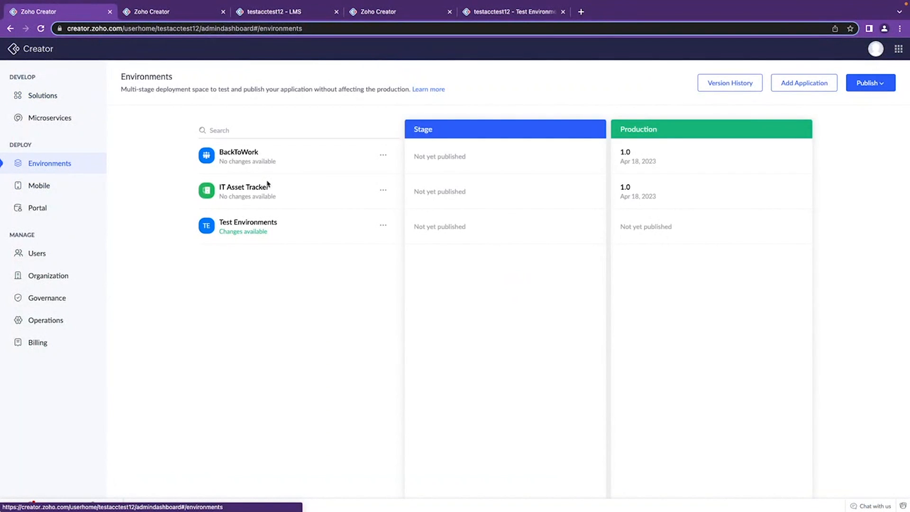
drag(280, 199, 218, 196)
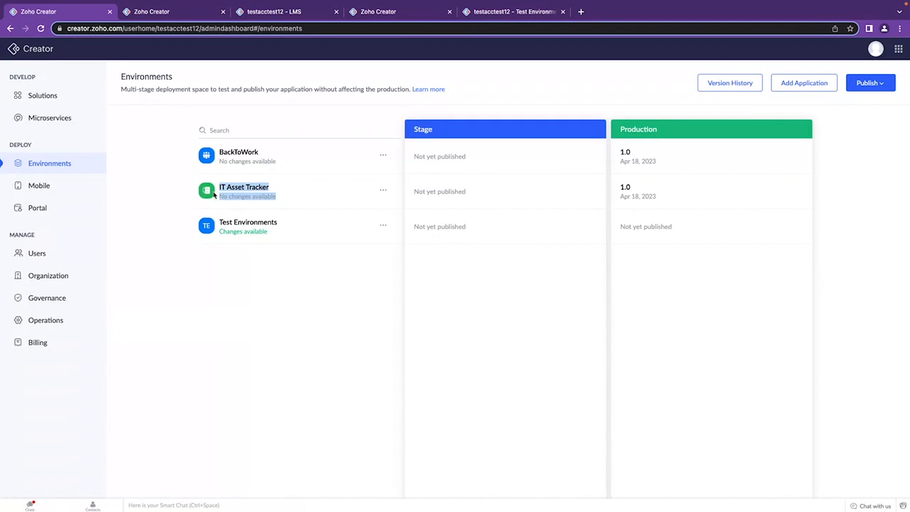
click(158, 200)
drag(285, 198, 218, 186)
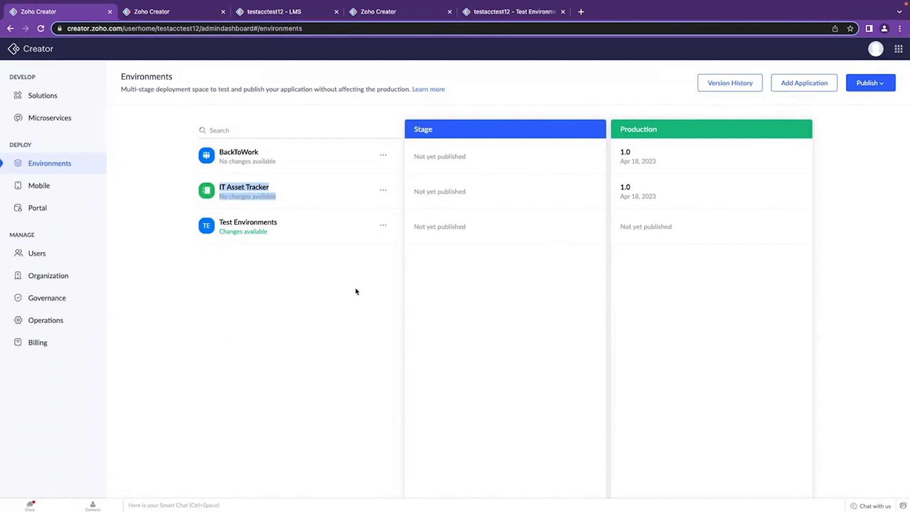
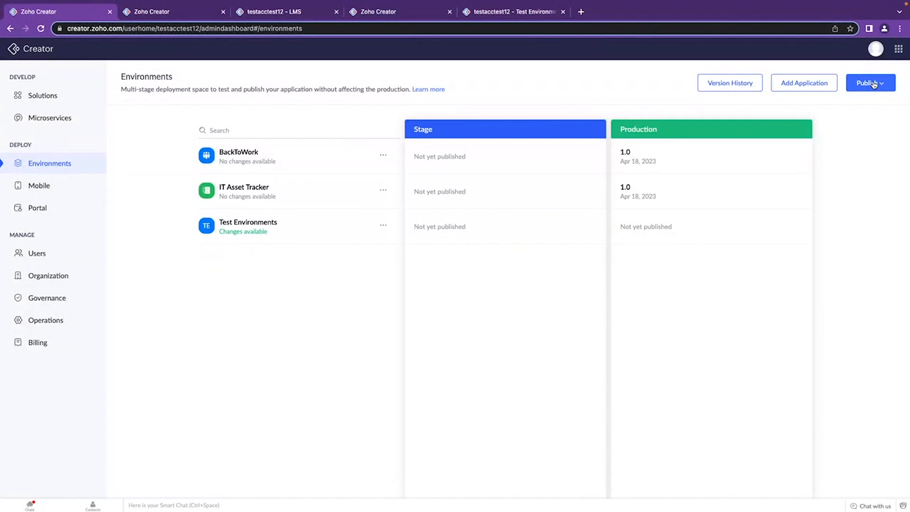
Start publishing to the Stage environment, choose the Test Environments application and proceed to its list of changed components.
click(875, 85)
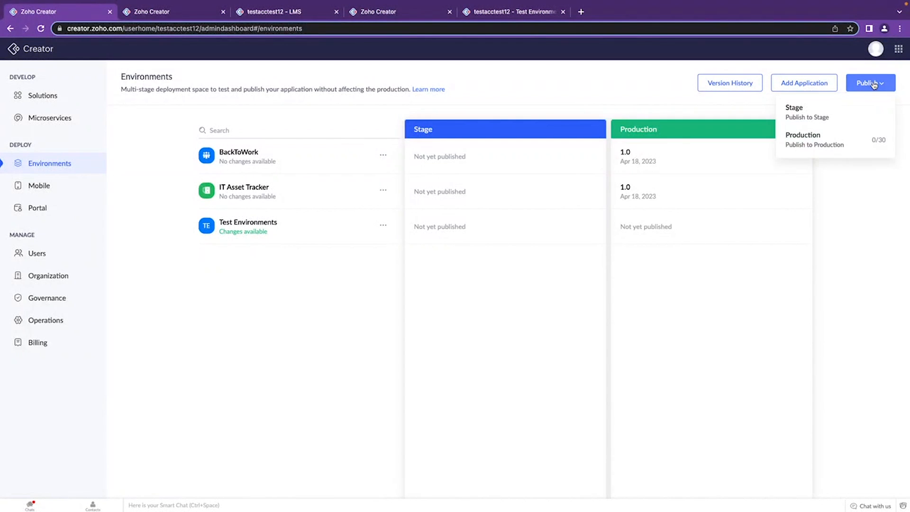
click(819, 111)
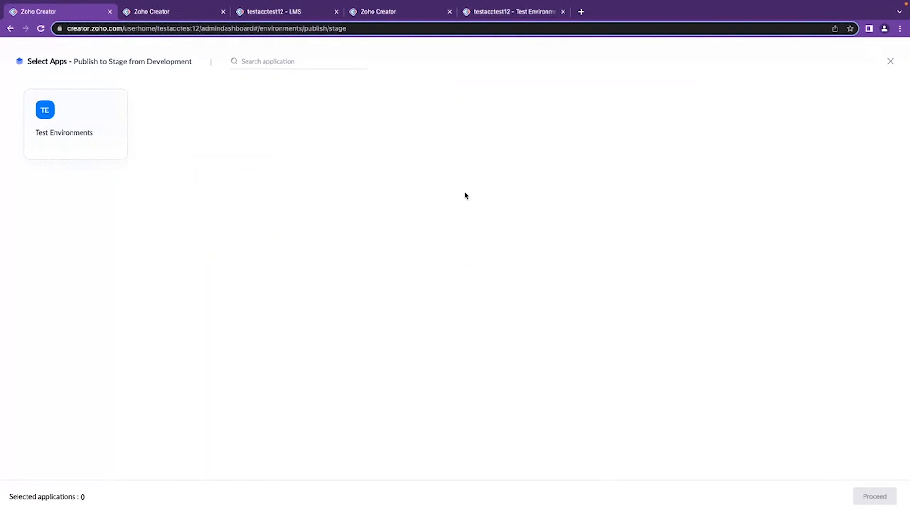
click(109, 135)
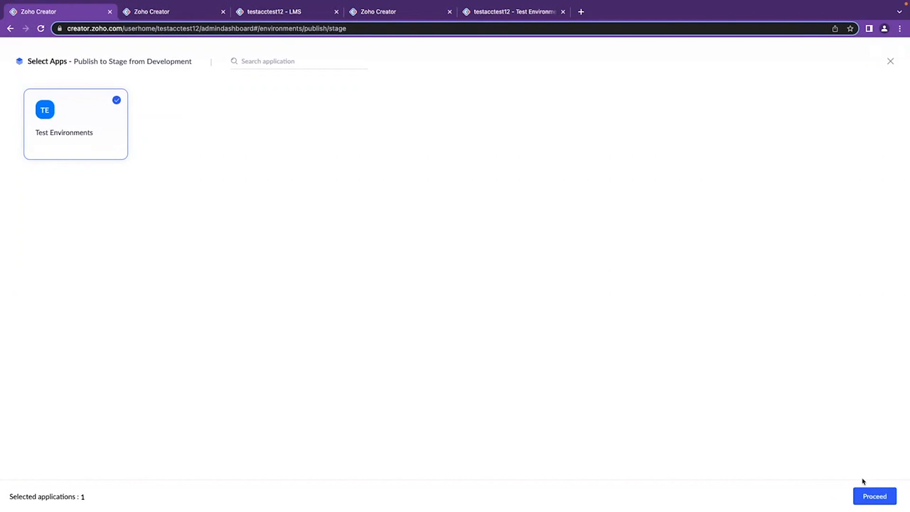
click(872, 496)
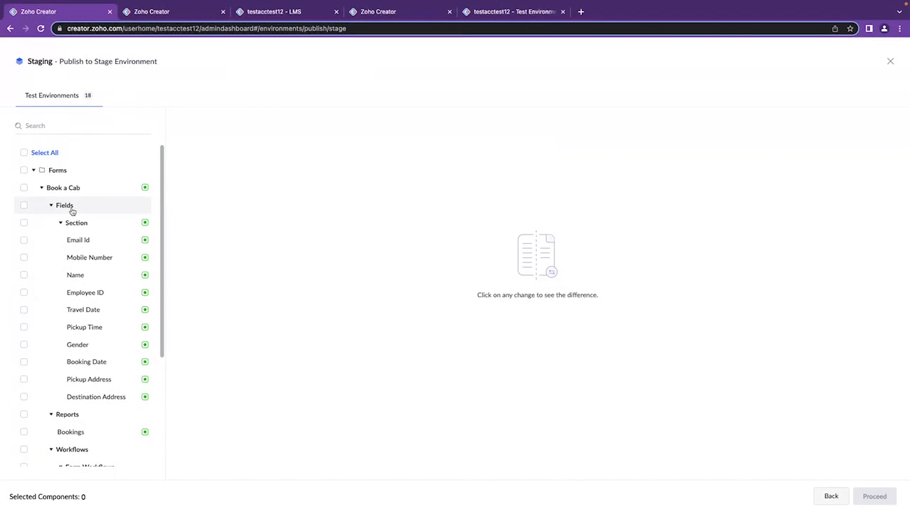
Select the Book a Cab form's changes and examine the form script, change type, author timestamp and related components.
click(23, 187)
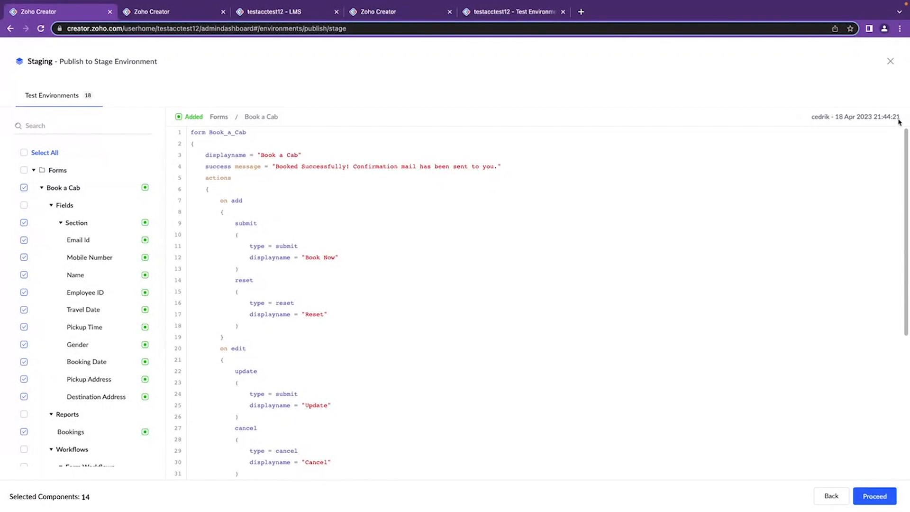
drag(900, 117, 813, 116)
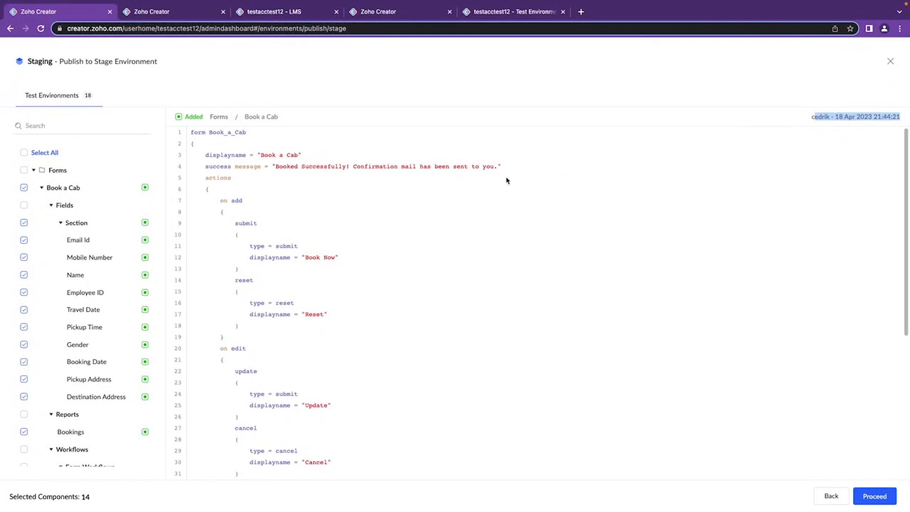
scroll(97, 297, down, 4)
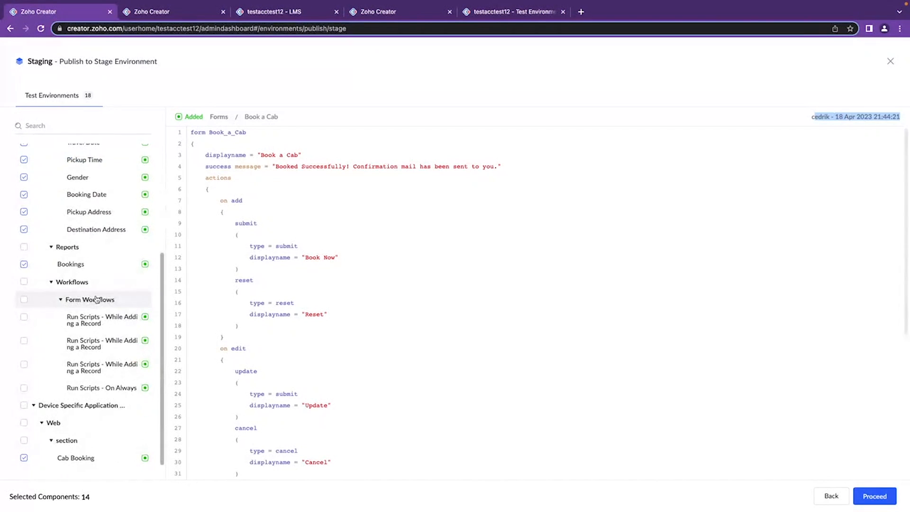
scroll(64, 237, up, 4)
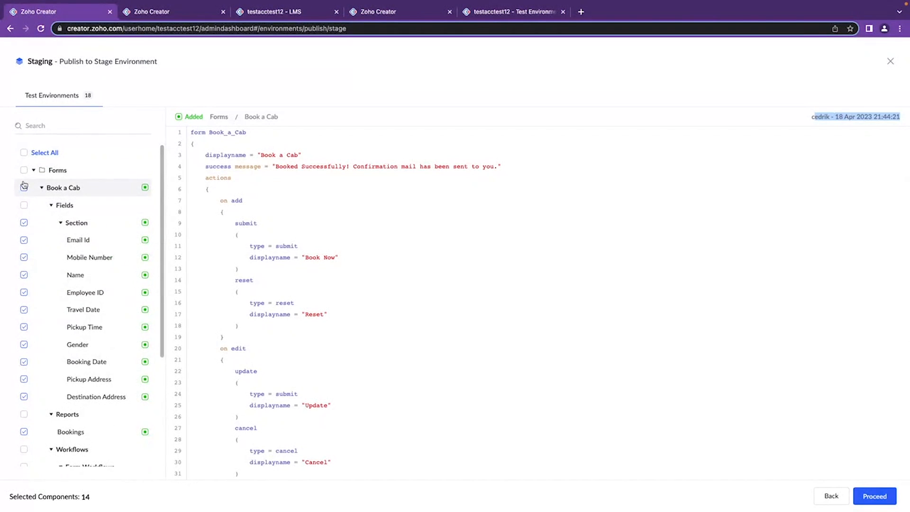
drag(79, 188, 46, 188)
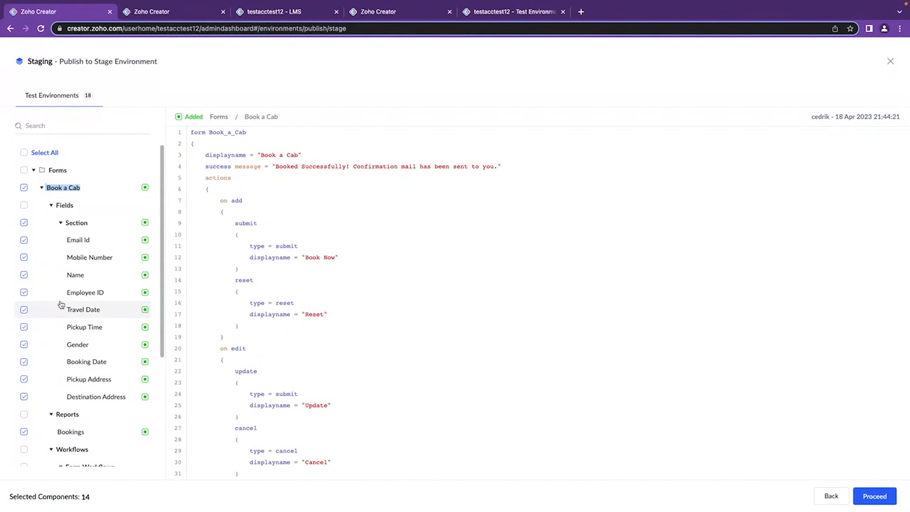
scroll(69, 332, down, 4)
scroll(71, 360, up, 4)
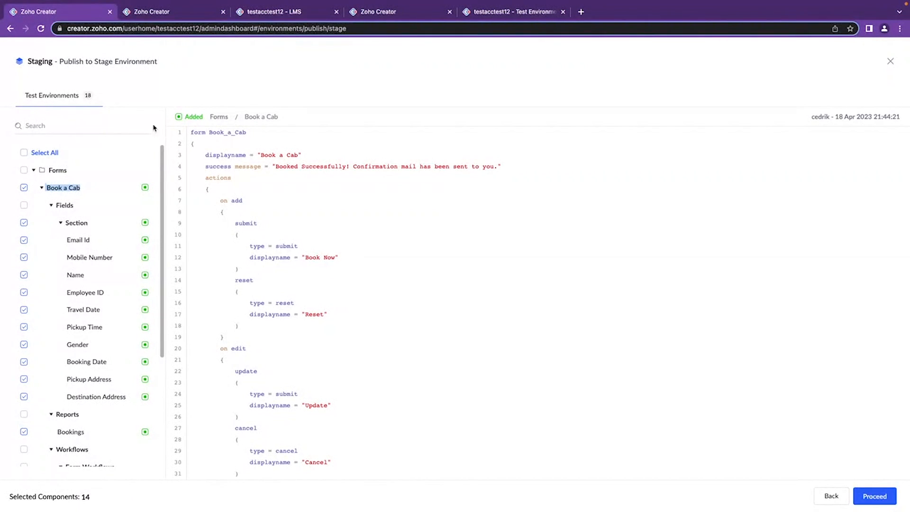
click(204, 117)
drag(204, 118, 185, 117)
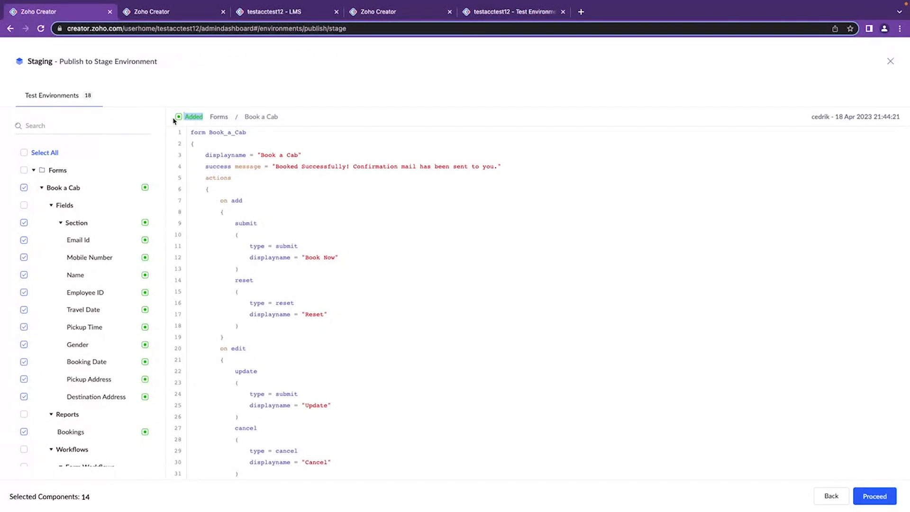
scroll(119, 267, down, 4)
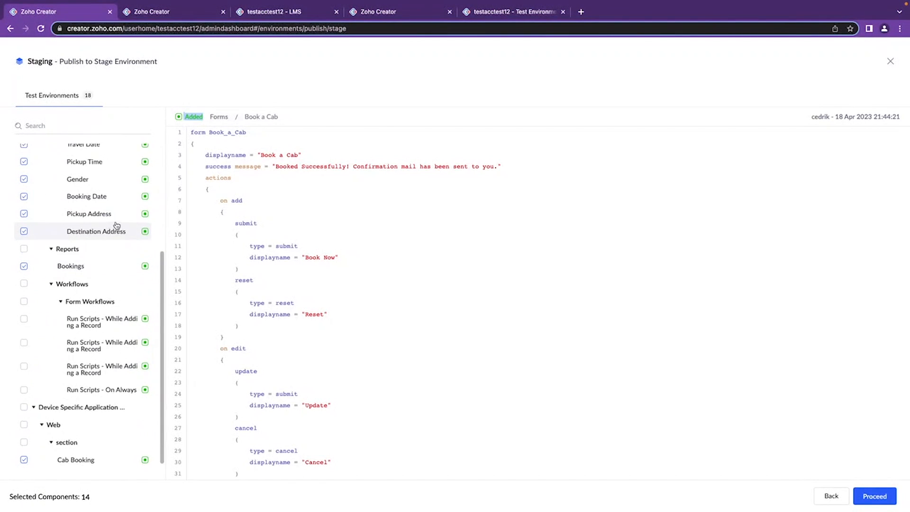
scroll(116, 227, up, 4)
click(204, 117)
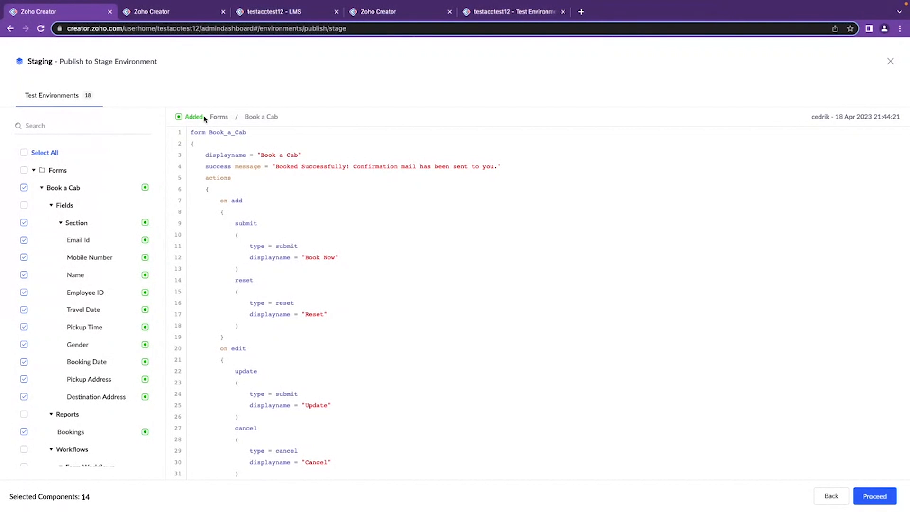
Select all changed components of Test Environments, review the selection and proceed to the version details.
click(25, 153)
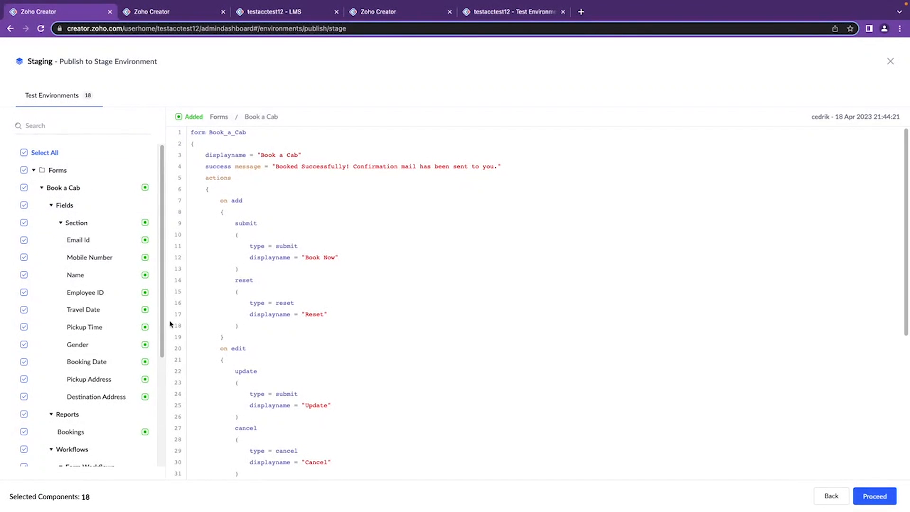
mouse_move(93, 498)
mouse_down()
mouse_move(6, 501)
mouse_move(115, 502)
mouse_move(80, 496)
mouse_up()
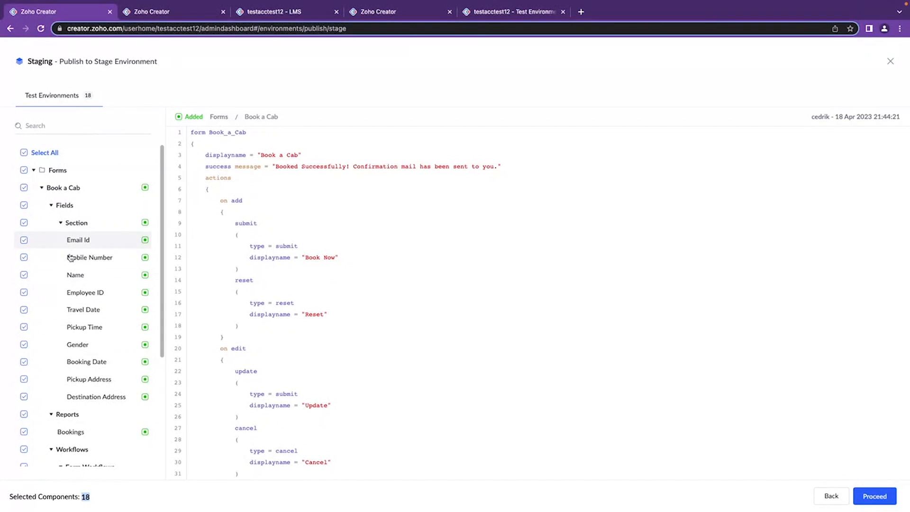
scroll(96, 370, down, 5)
scroll(99, 237, up, 5)
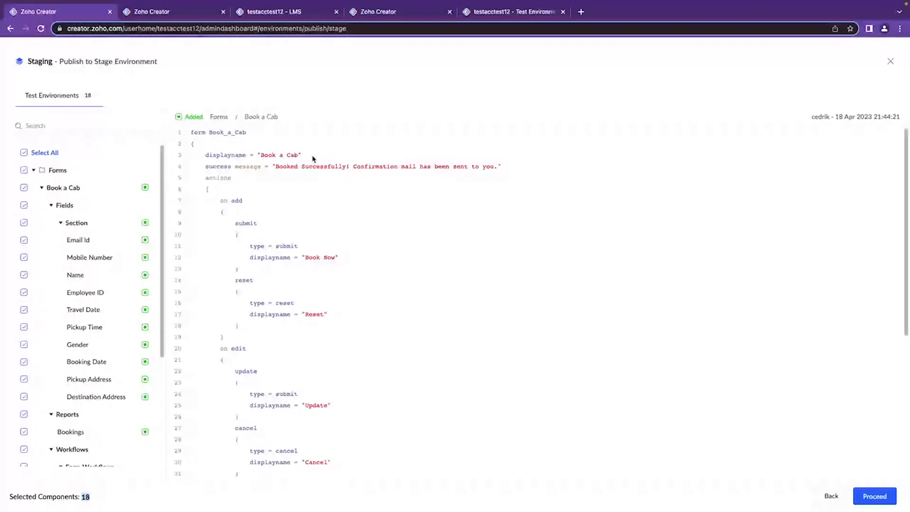
click(883, 496)
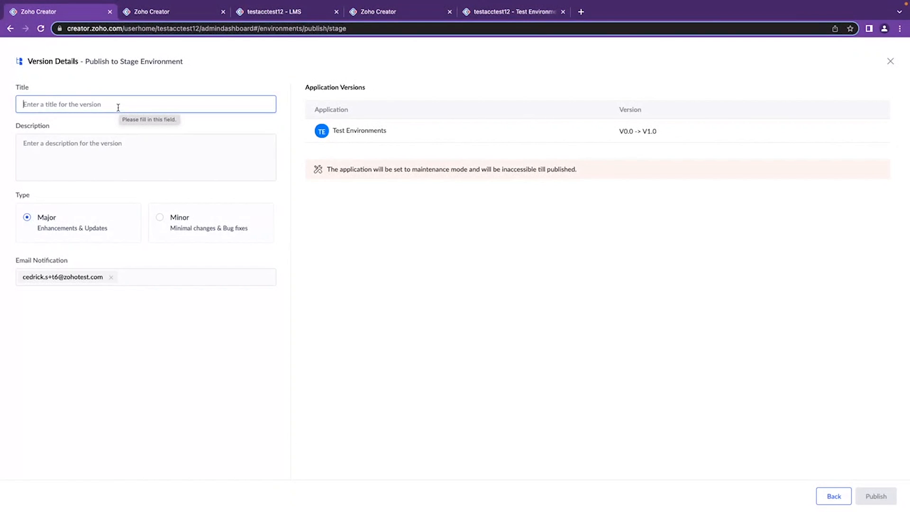
Title the stage version "Test version" and describe it as "test changes".
text(Test version)
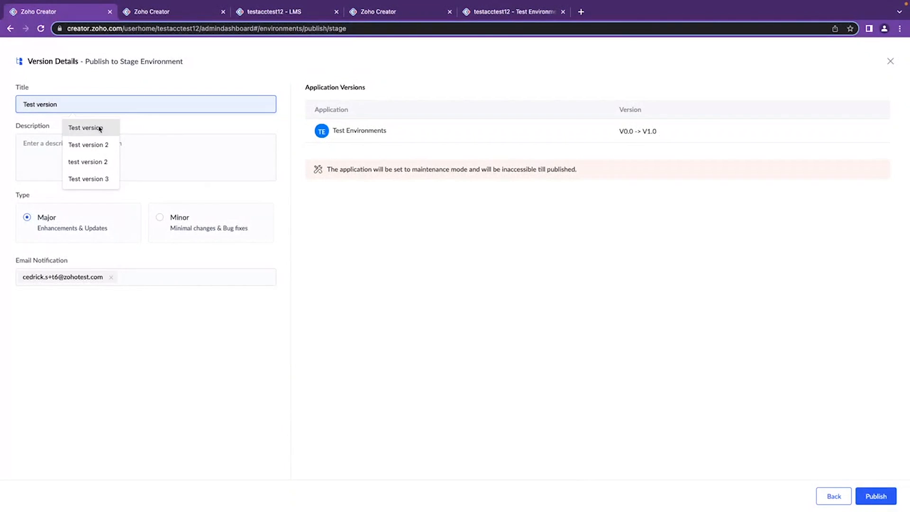
click(97, 127)
click(91, 145)
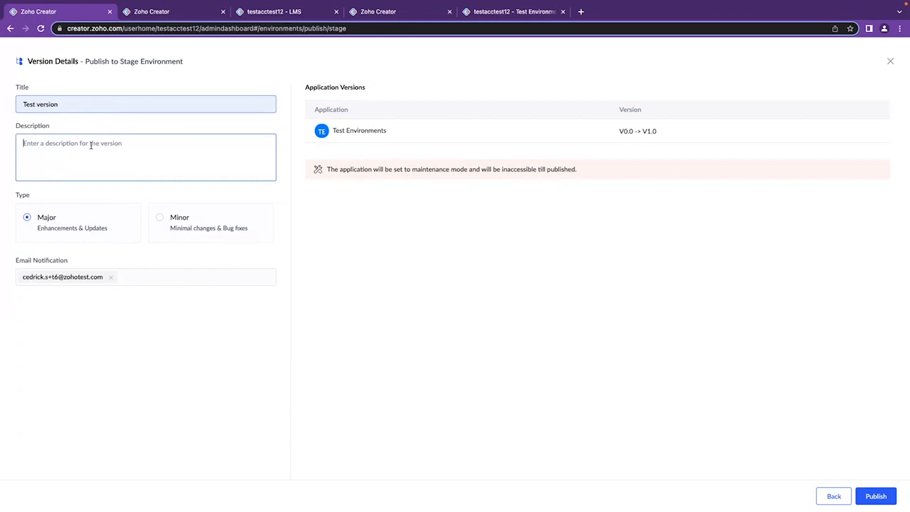
text(test changes)
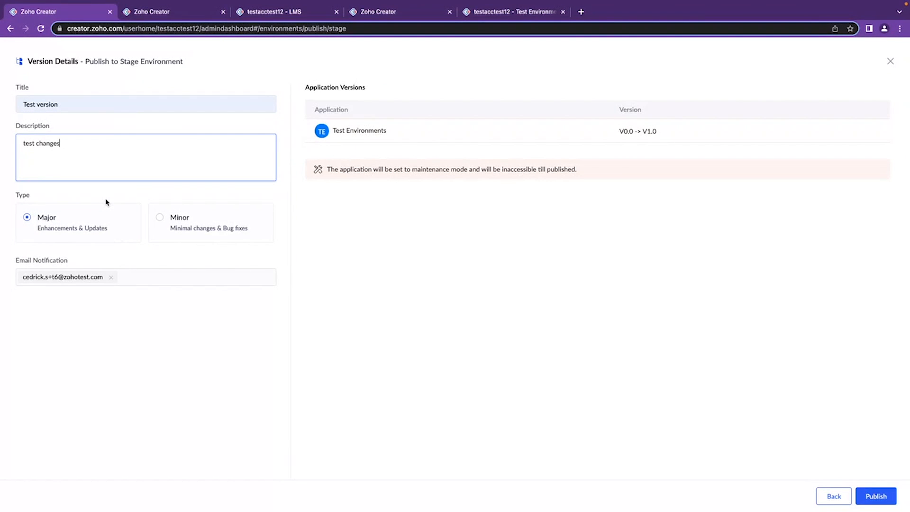
Set the version type to Minor, publish Test Environments to Stage and go back to the Environments page.
drag(619, 131, 644, 131)
click(655, 131)
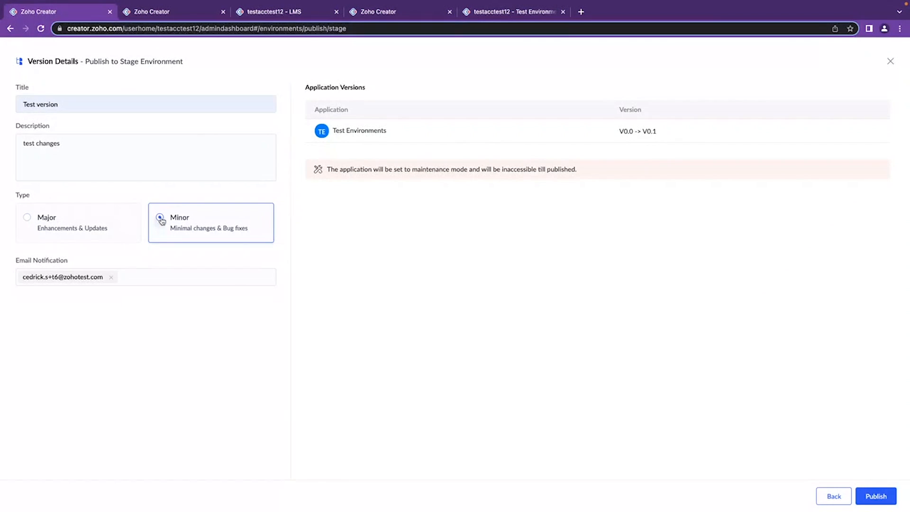
drag(657, 131, 607, 130)
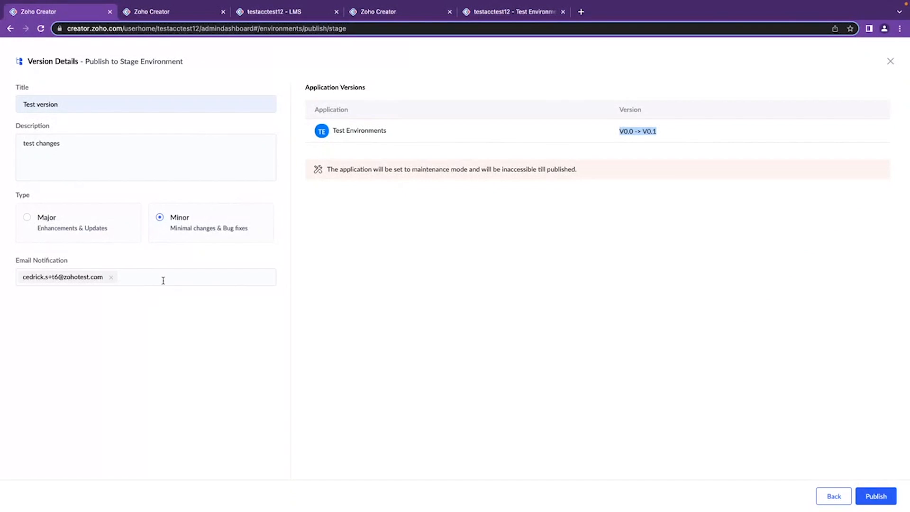
drag(71, 260, 17, 264)
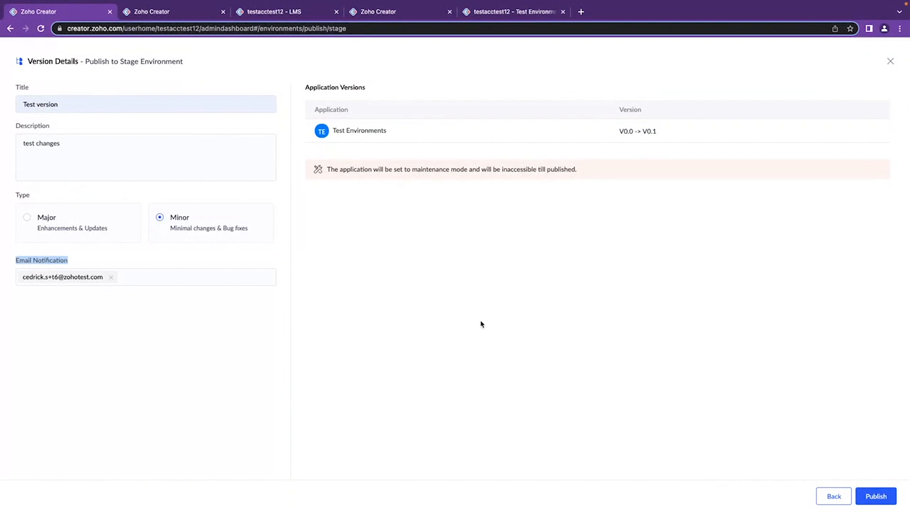
click(884, 496)
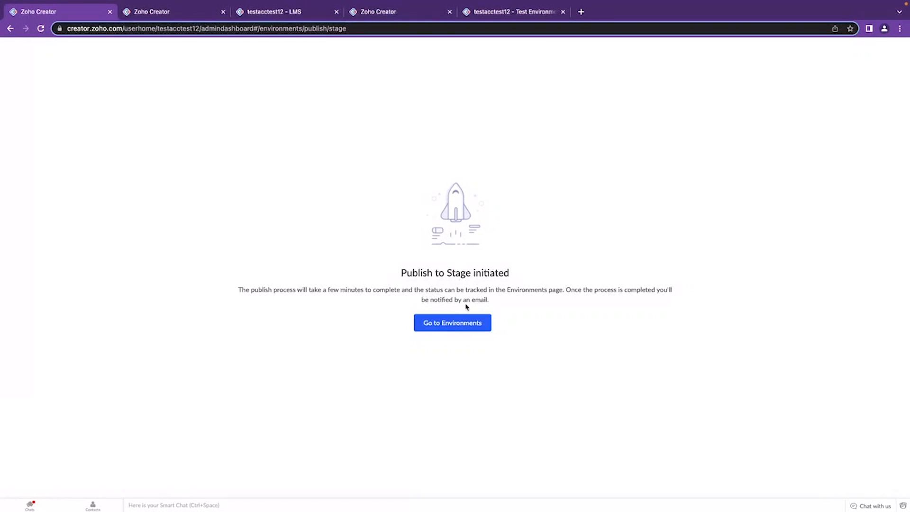
click(454, 323)
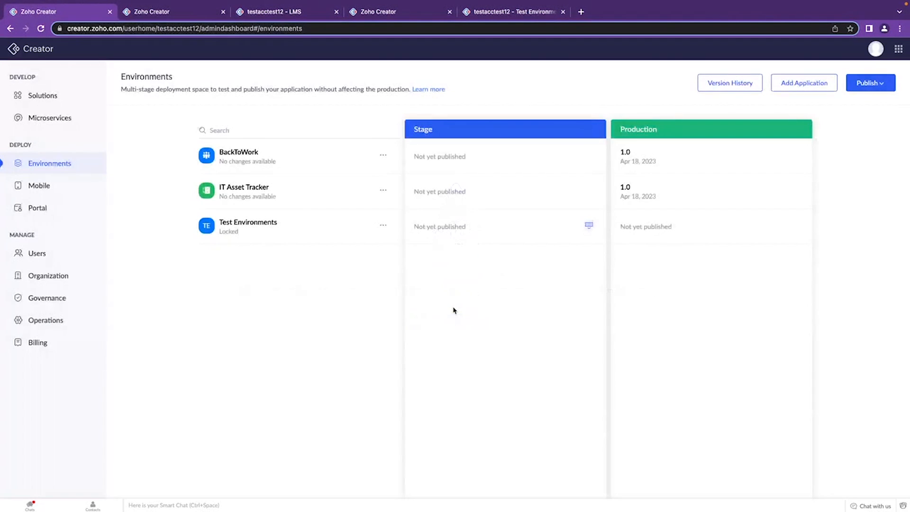
Check the lock state and Stage publishing status of Test Environments on the Environments page.
double_click(241, 234)
mouse_move(590, 231)
triple_click(589, 226)
click(366, 303)
mouse_move(588, 228)
drag(414, 228, 435, 228)
click(475, 231)
mouse_move(592, 228)
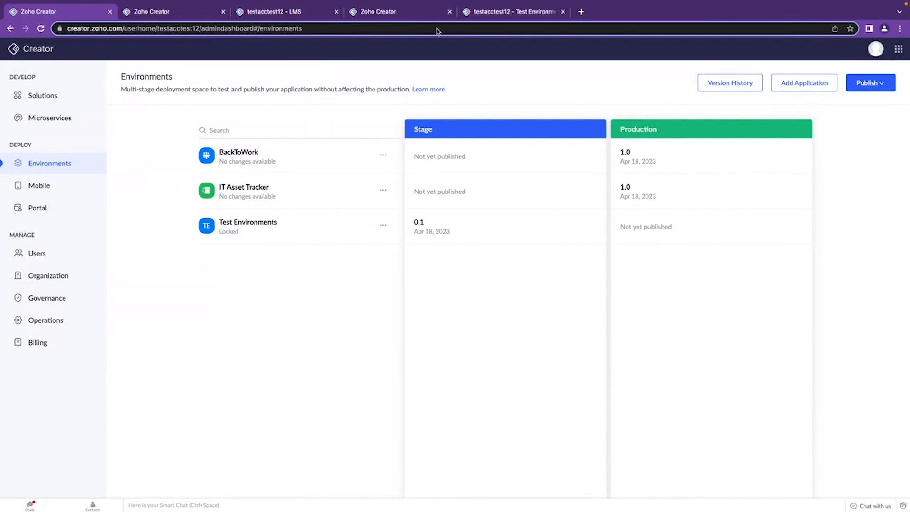
Return to the Test Environments editor and open the application's Stage Live version in a new browser tab.
click(500, 16)
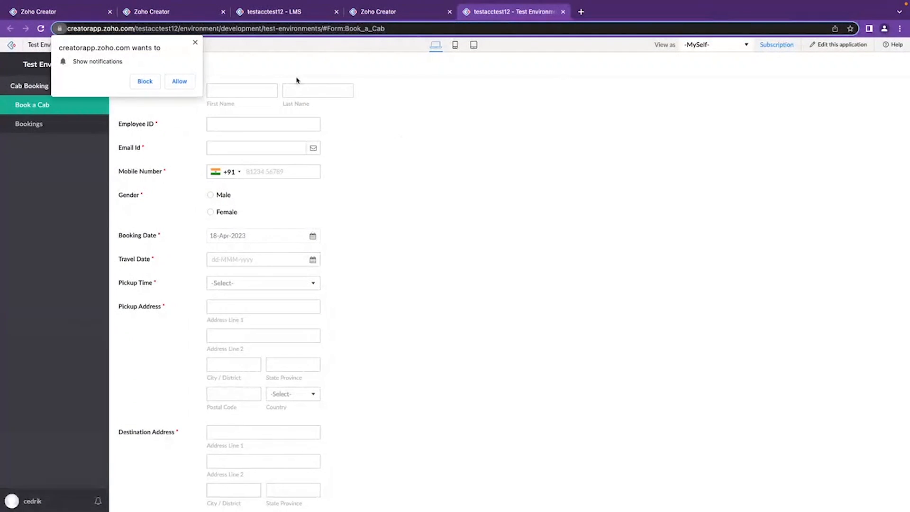
click(387, 15)
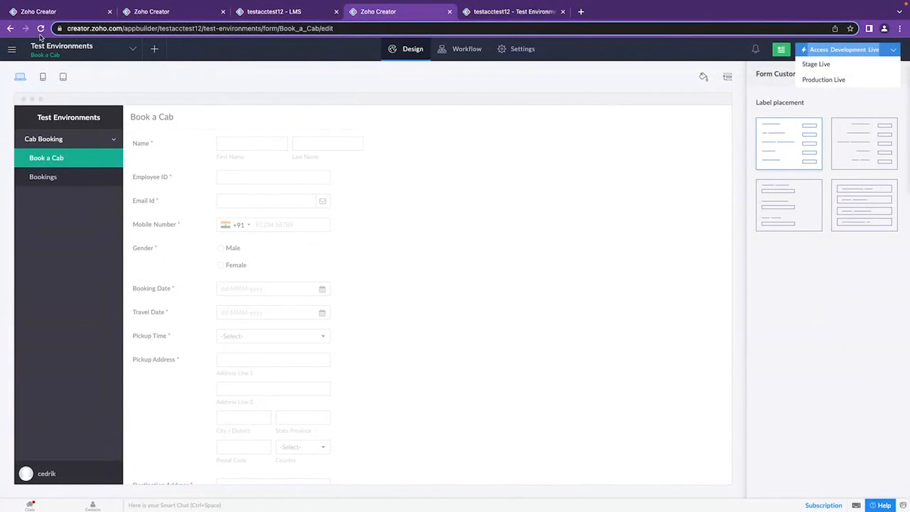
right_click(804, 66)
click(800, 69)
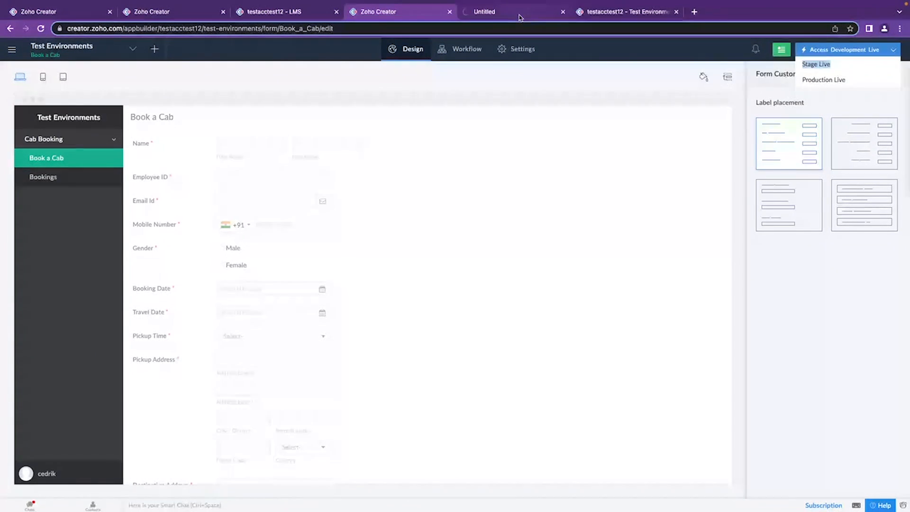
click(508, 13)
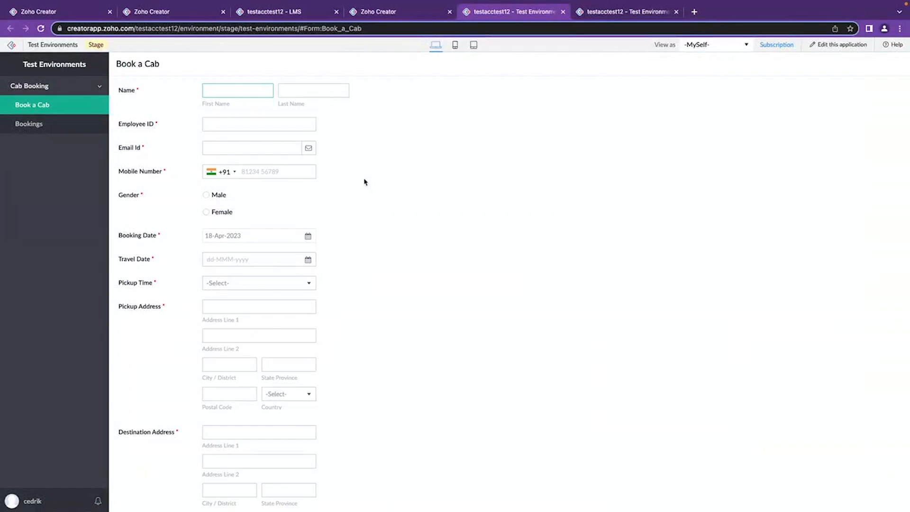
Examine the environment label, web address and Book a Cab form in the stage live version of Test Environments.
drag(110, 46, 87, 46)
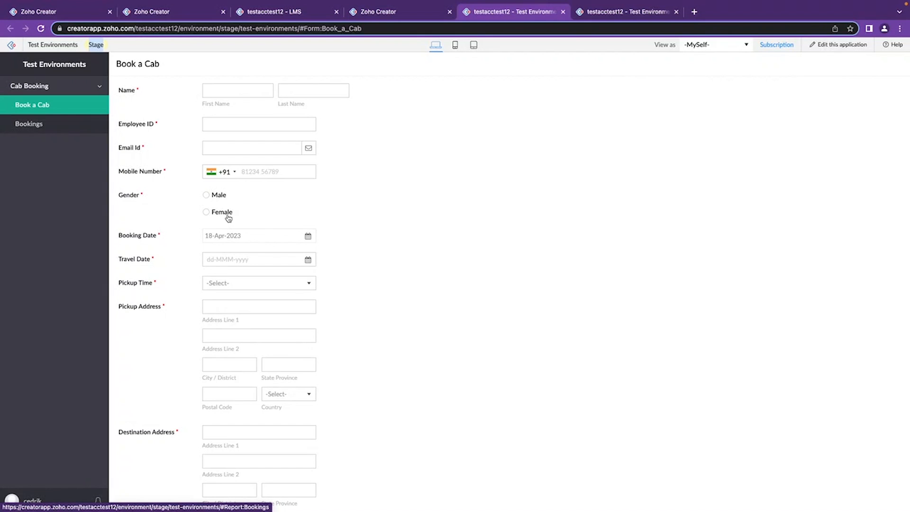
scroll(498, 351, down, 2)
scroll(491, 318, up, 2)
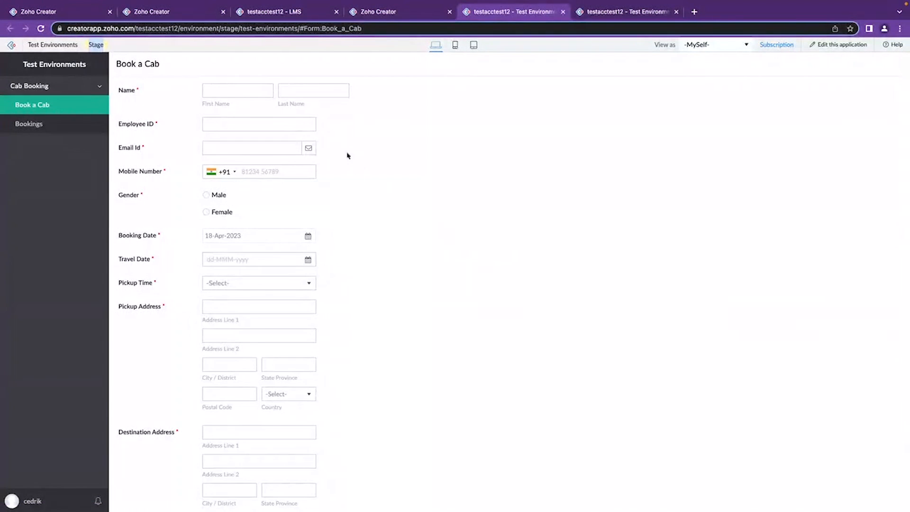
drag(108, 45, 88, 44)
double_click(209, 28)
double_click(247, 31)
drag(110, 46, 86, 45)
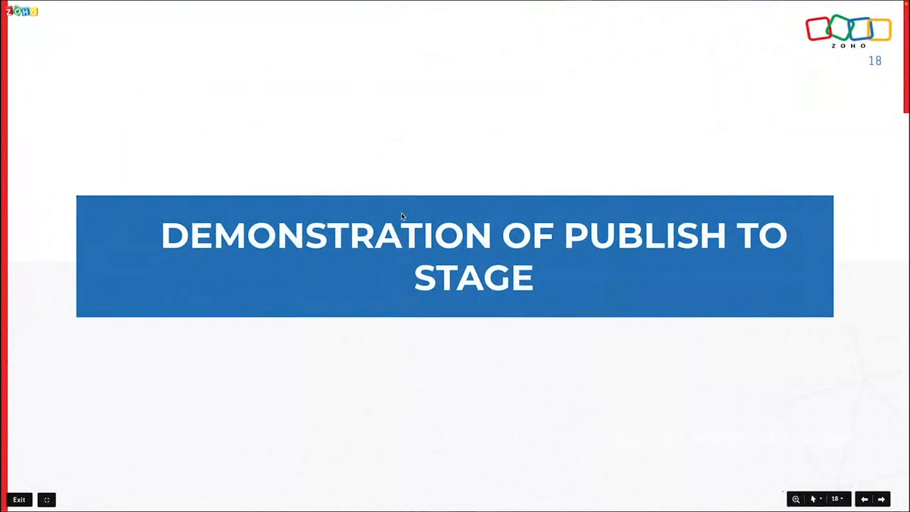
key(Right)
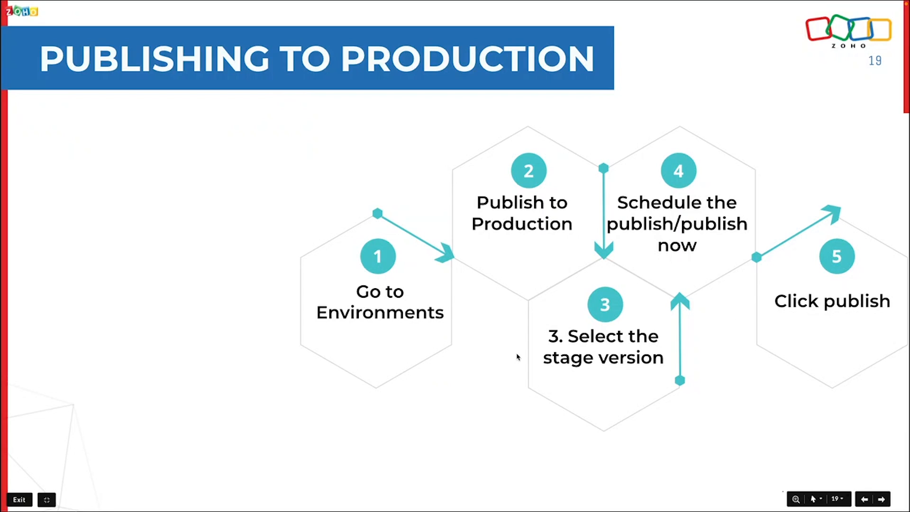
key(Right)
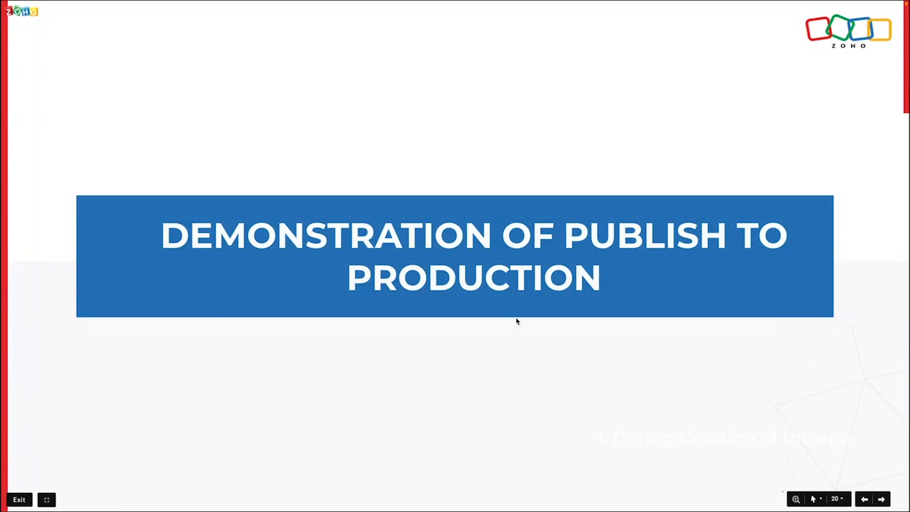
Switch from the slides to the Environments page and start publishing to the Production environment.
key(ctrl+Right)
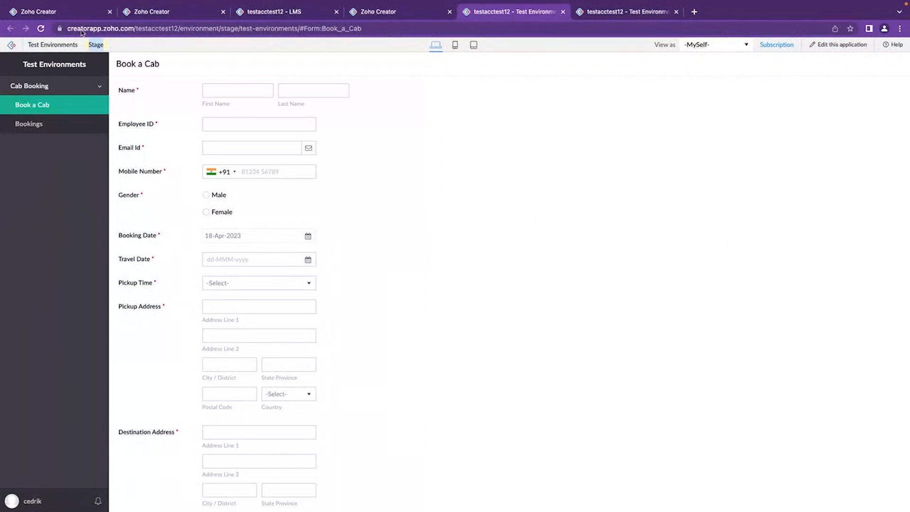
click(70, 16)
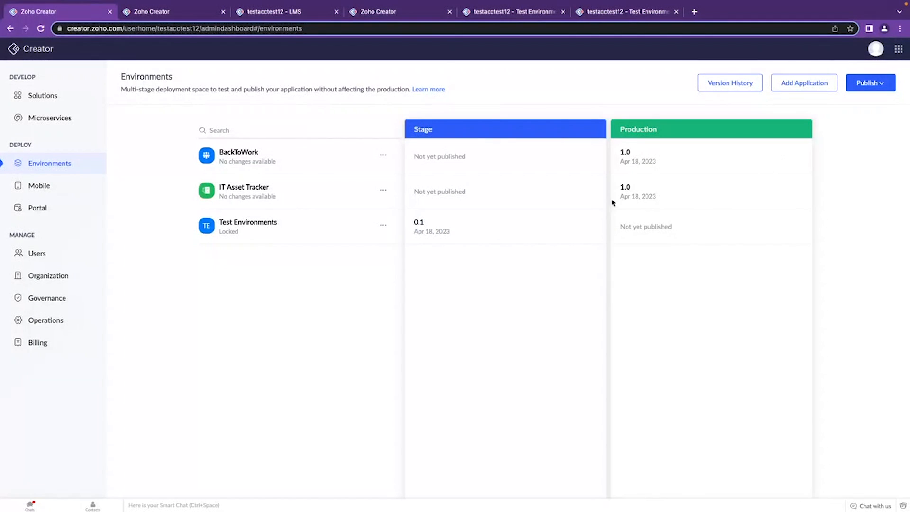
click(871, 82)
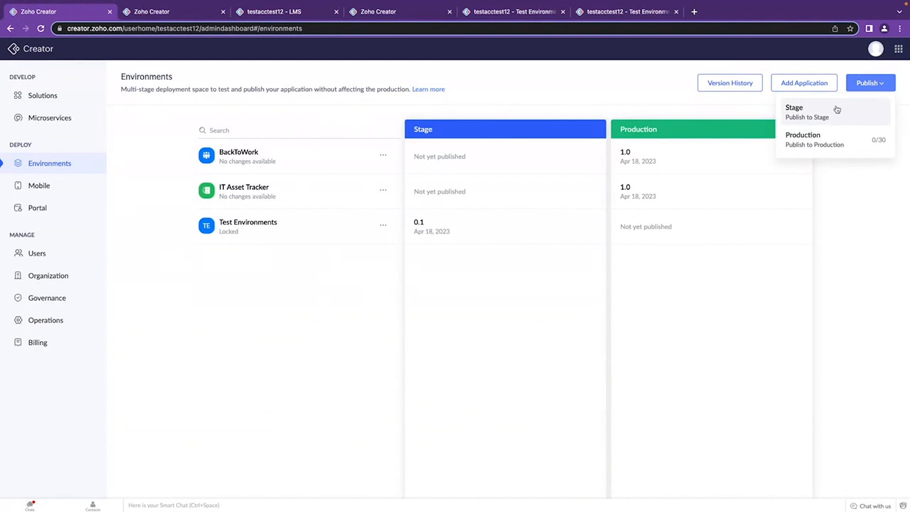
click(829, 141)
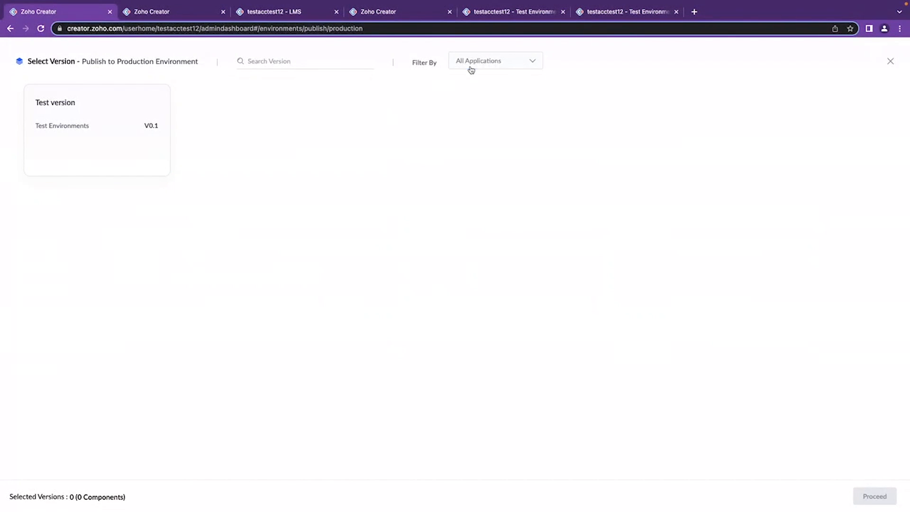
Filter the versions available for Production by the Test Environments application.
click(506, 62)
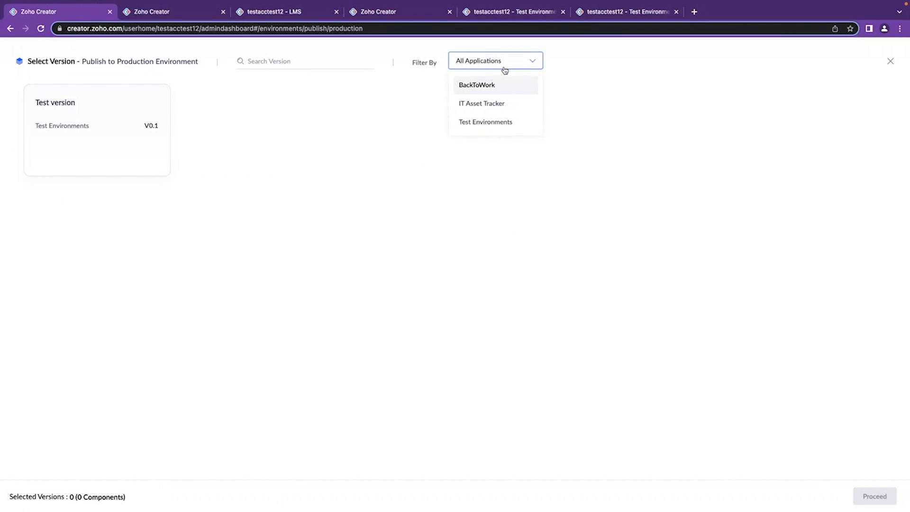
click(392, 136)
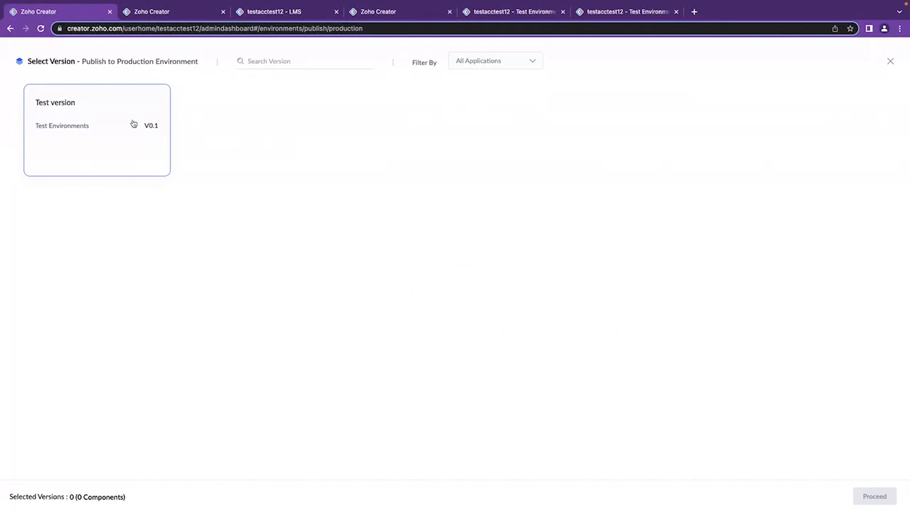
click(503, 64)
click(503, 104)
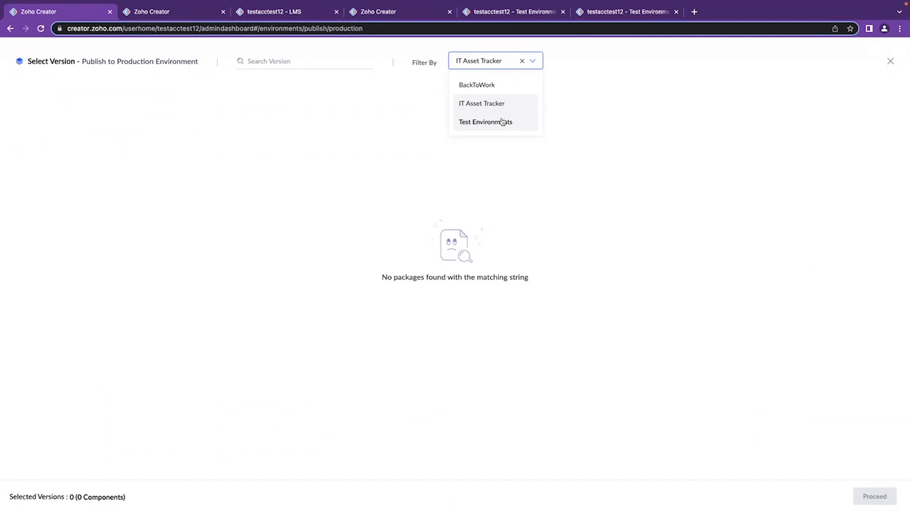
click(503, 121)
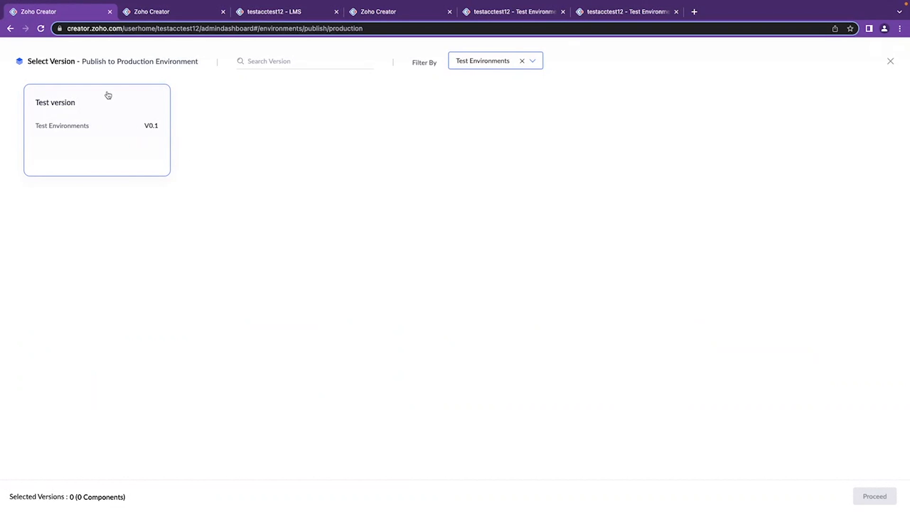
Select the Test version of Test Environments and proceed to the publishing options.
click(110, 107)
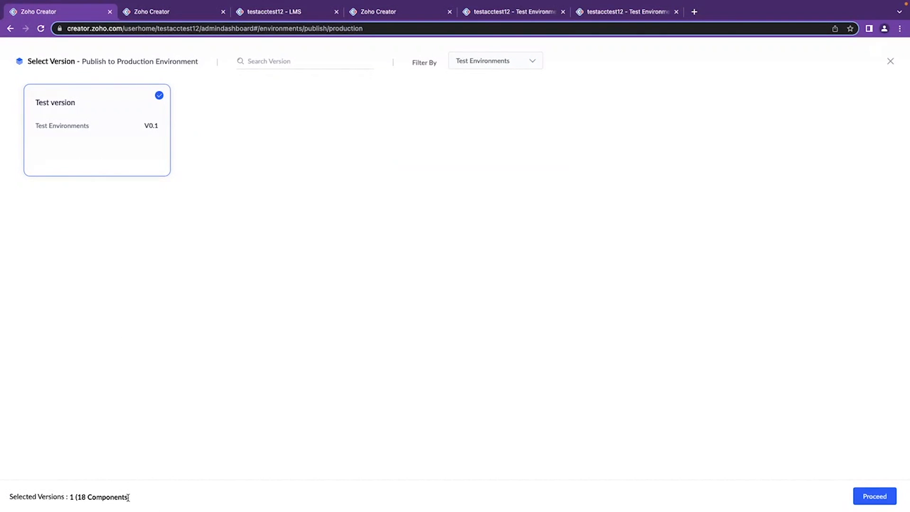
drag(126, 497, 75, 498)
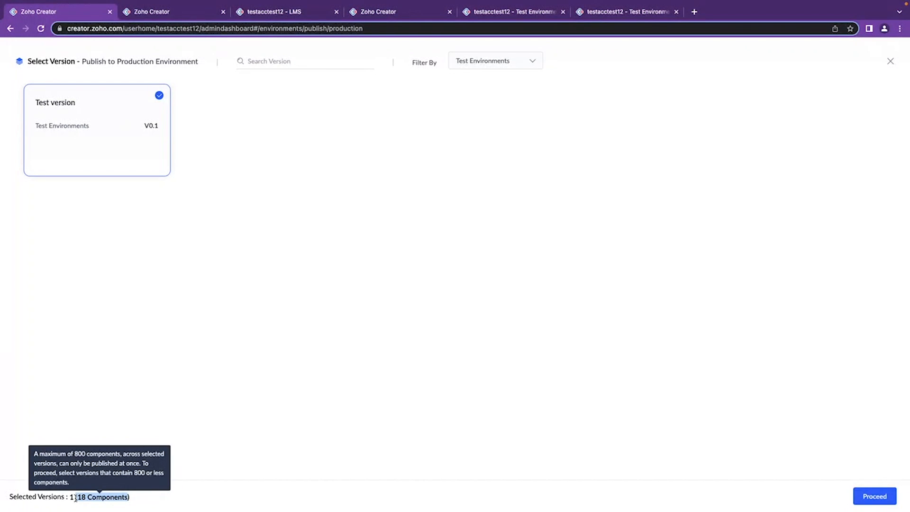
click(119, 340)
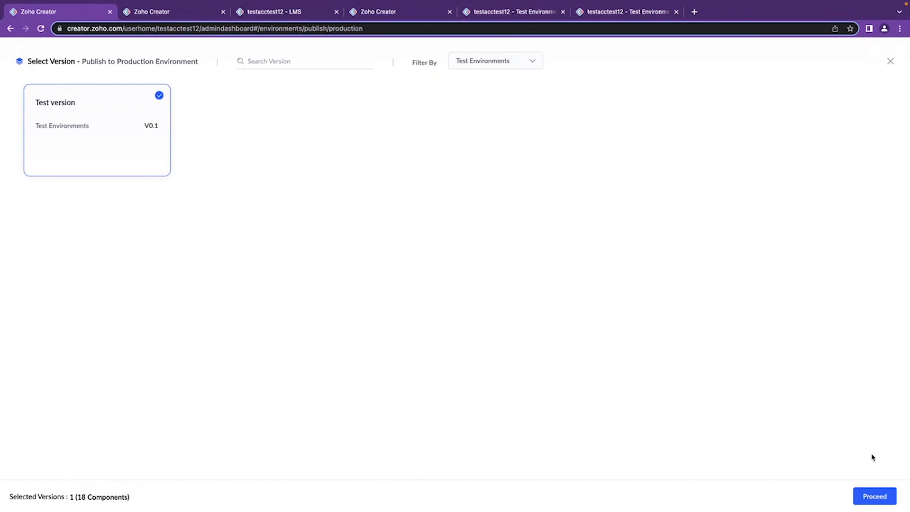
click(876, 496)
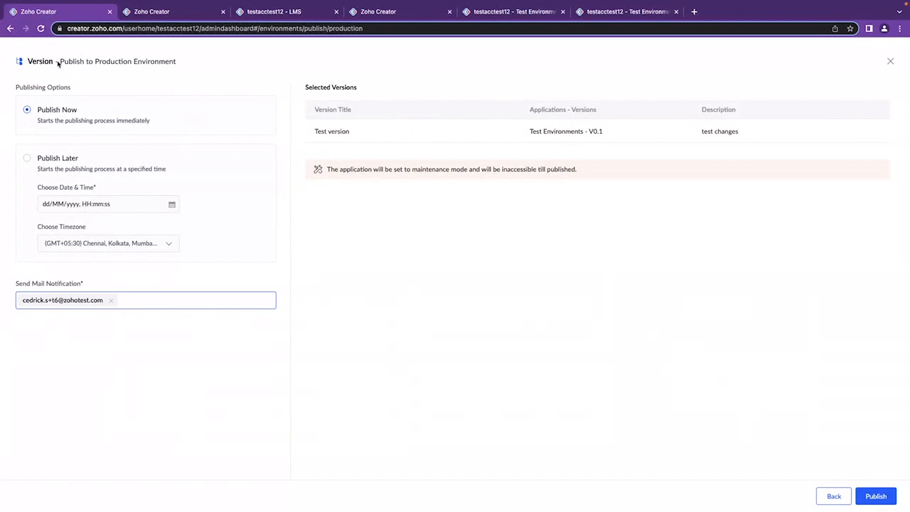
Review the selected version's details and the date, time and timezone choices for Publish Later.
drag(529, 132, 611, 135)
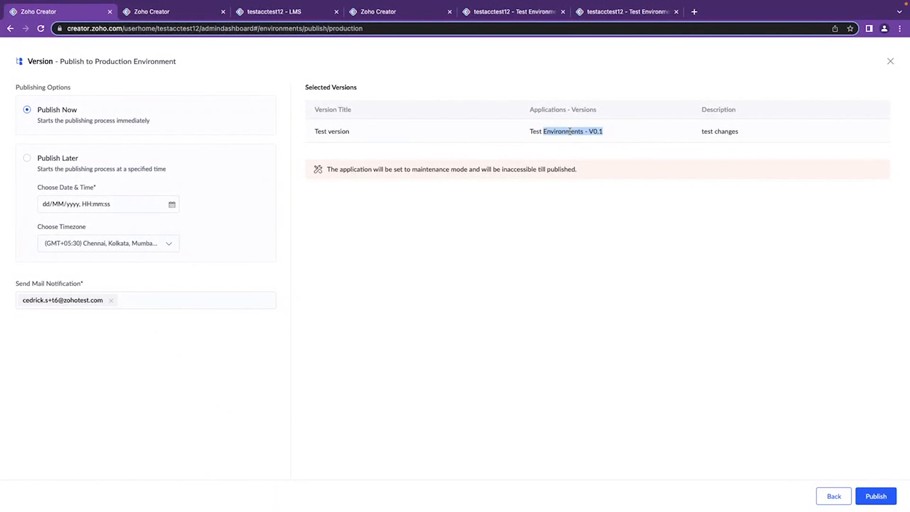
drag(742, 134, 706, 133)
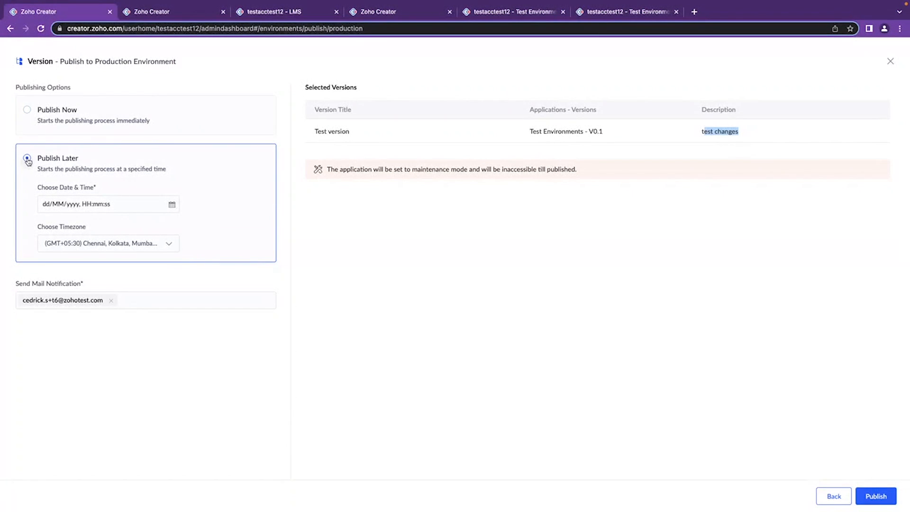
click(134, 205)
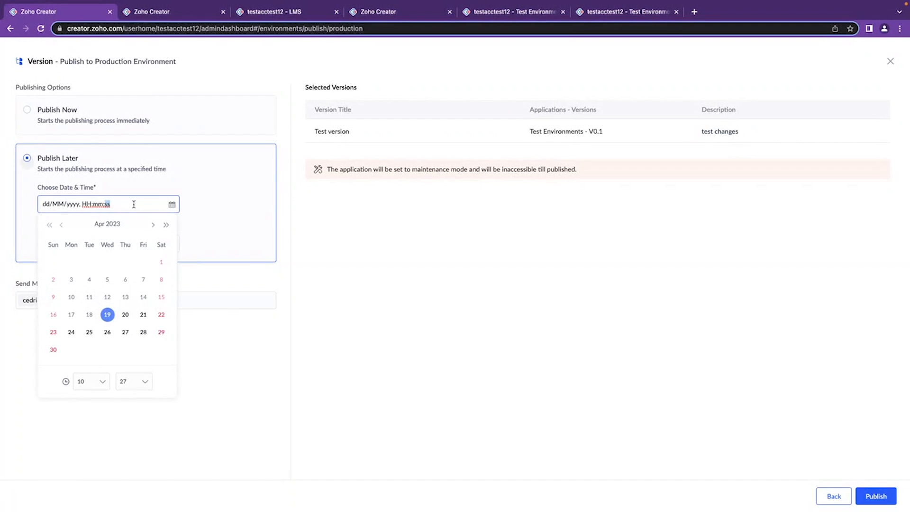
click(327, 210)
click(126, 247)
scroll(155, 322, down, 2)
scroll(171, 318, up, 4)
click(374, 254)
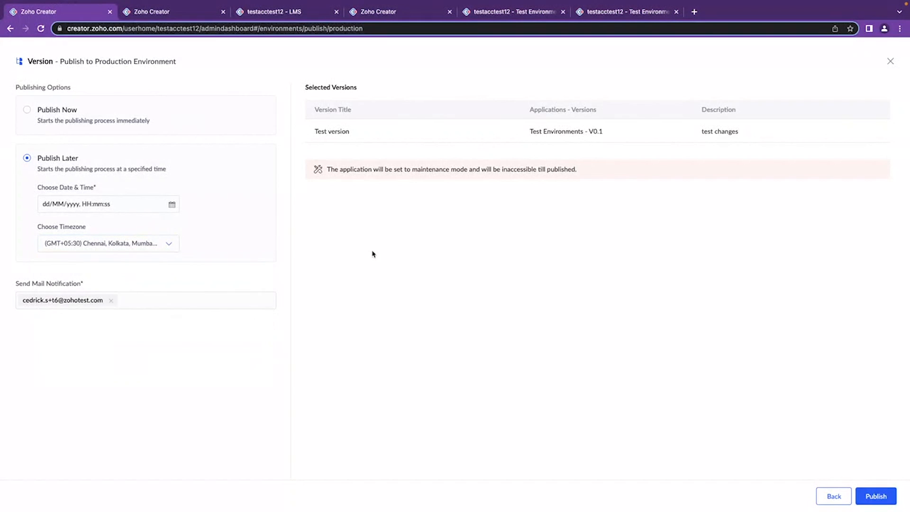
Check the Send Mail Notification setting for the production publish.
drag(87, 285, 17, 283)
click(91, 277)
drag(86, 283, 13, 287)
click(119, 278)
Choose Publish Now, publish the Test version to Production and go back to the Environments page.
click(26, 112)
double_click(352, 170)
click(433, 165)
double_click(520, 165)
double_click(354, 169)
click(877, 497)
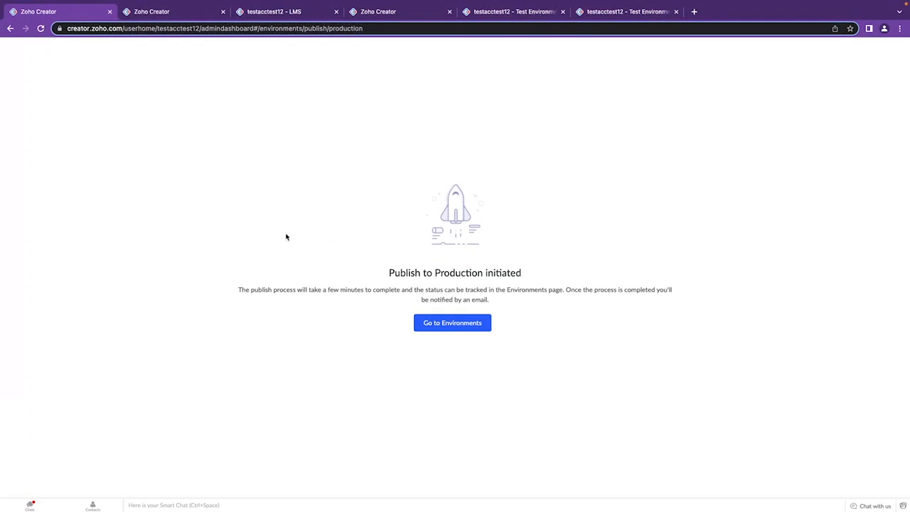
click(465, 327)
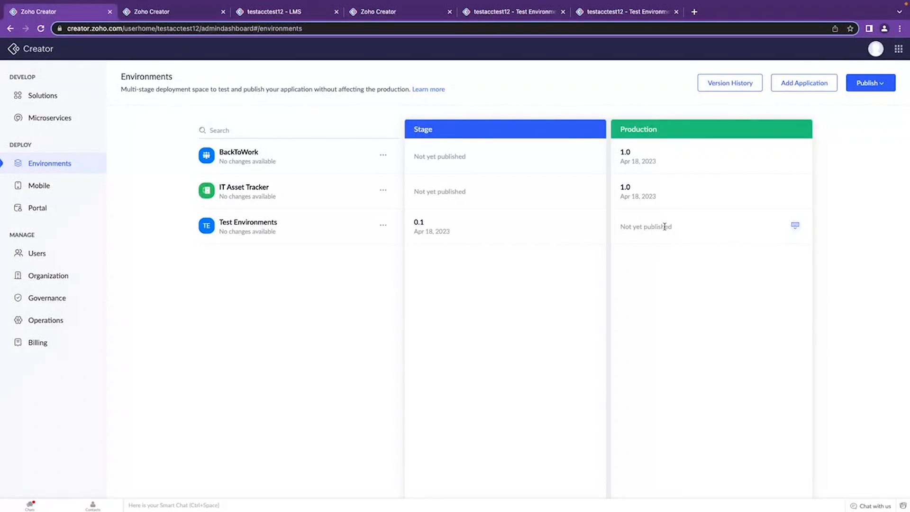
Check the Production publishing status of Test Environments on the Environments page.
drag(614, 228, 652, 228)
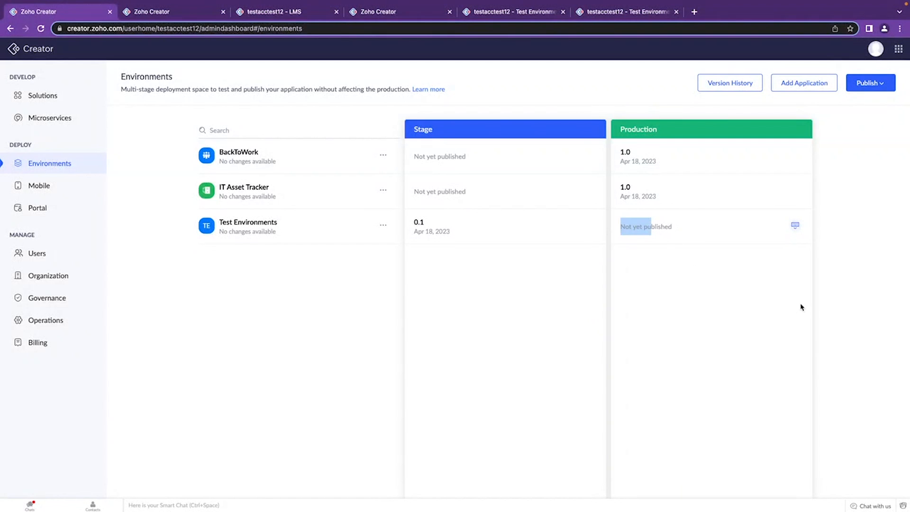
click(846, 296)
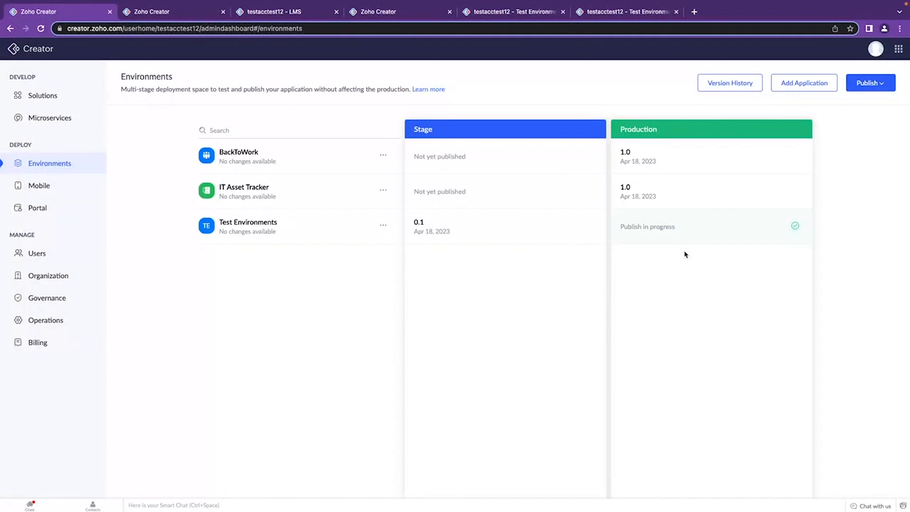
drag(650, 228, 700, 279)
click(699, 279)
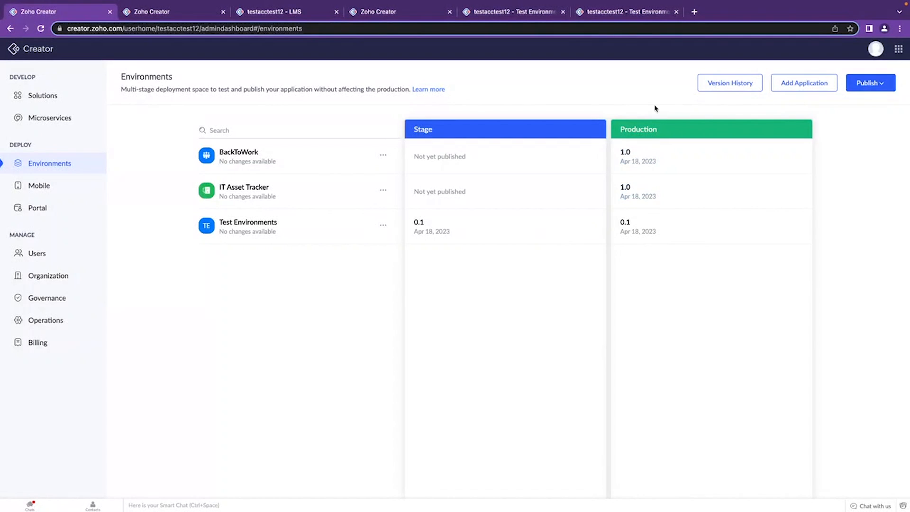
Open Test Environments for editing from its live application tab and access its Production Live version.
click(619, 13)
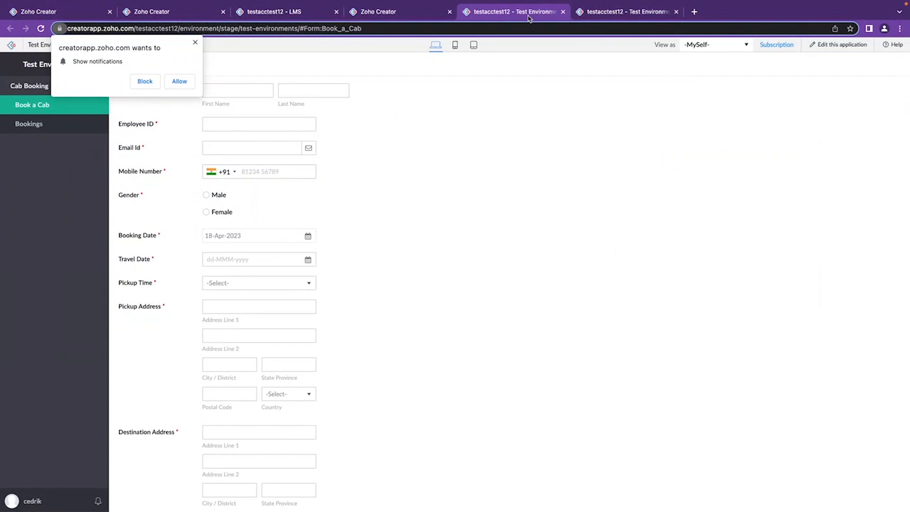
click(826, 47)
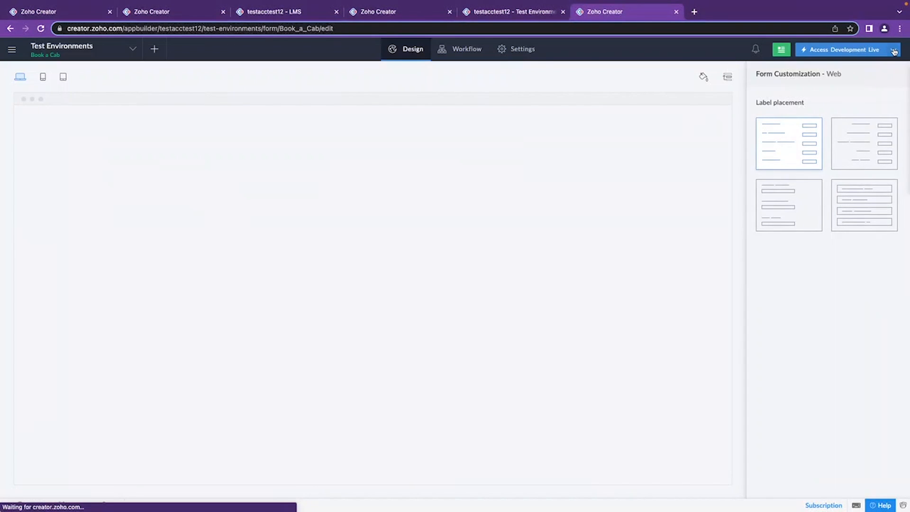
click(893, 50)
click(823, 81)
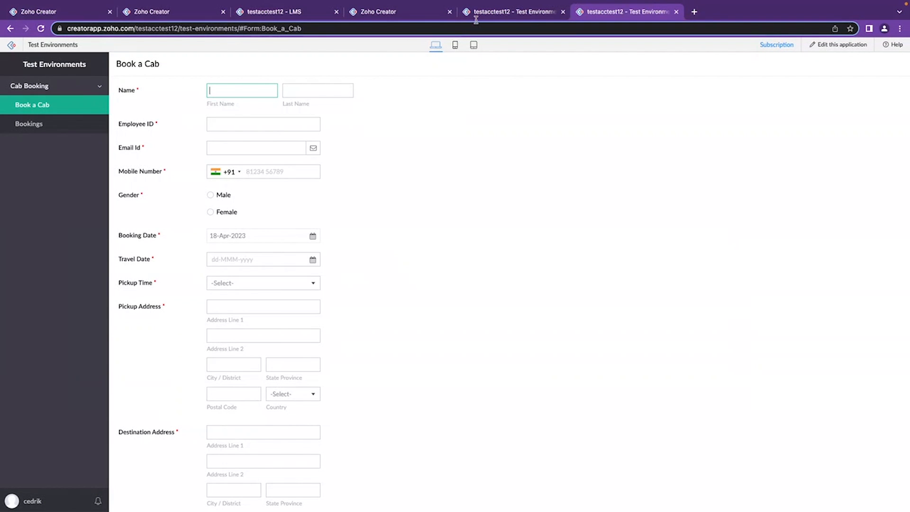
Return to the Environments page and open the Version History.
key(super+4)
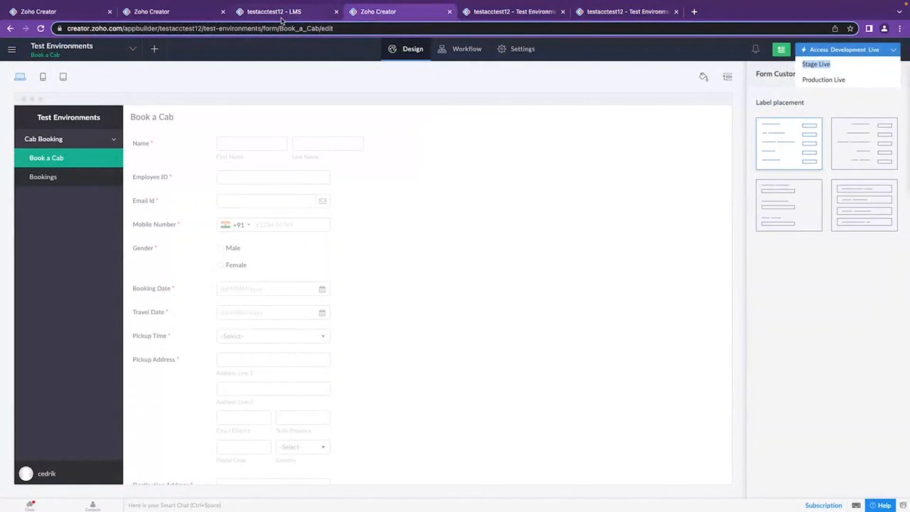
click(170, 18)
click(84, 17)
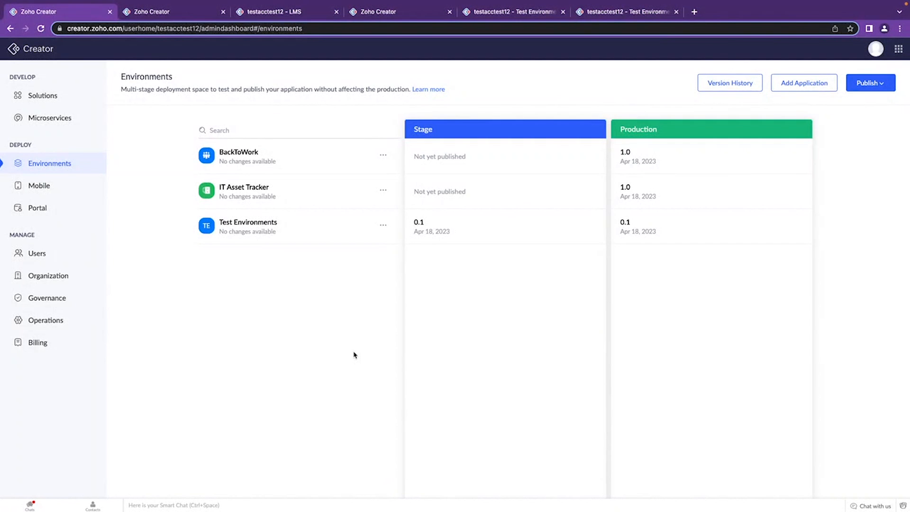
click(731, 84)
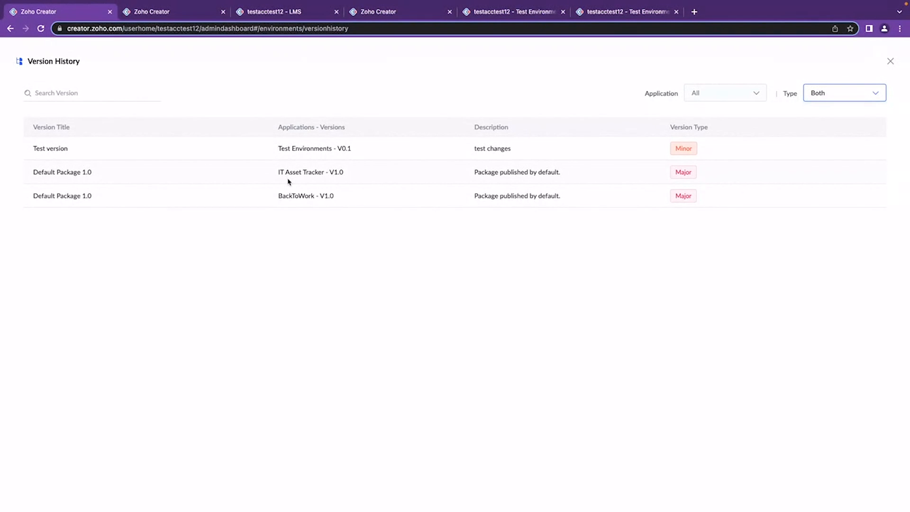
Examine the forms, reports, workflows and layout components included in the Test version, and close its details.
click(204, 155)
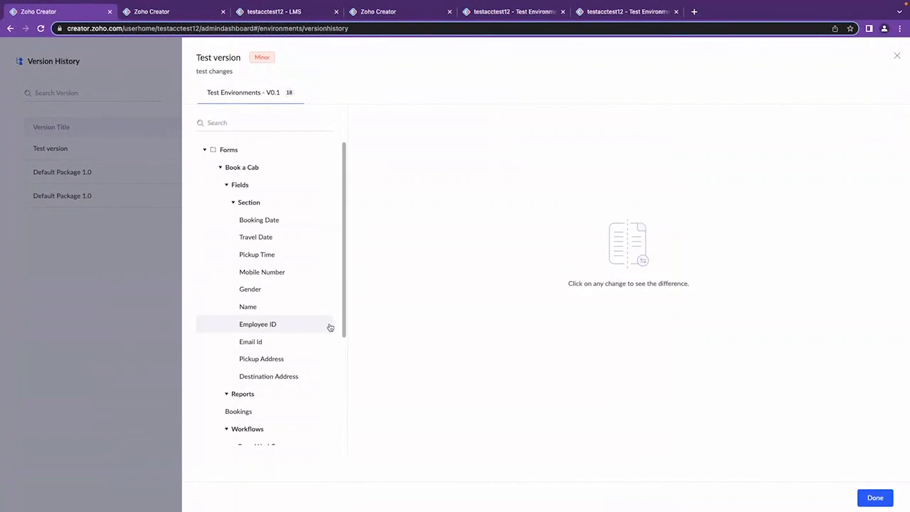
scroll(330, 327, down, 2)
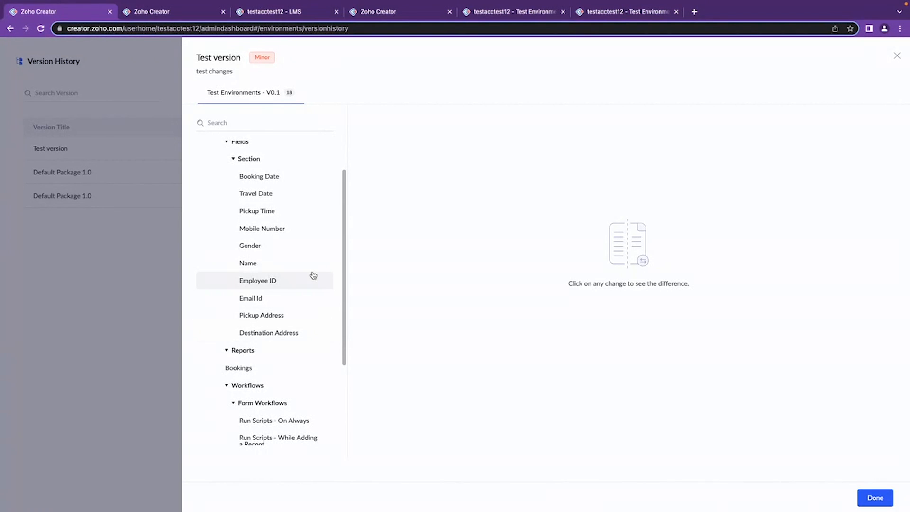
scroll(314, 275, down, 1)
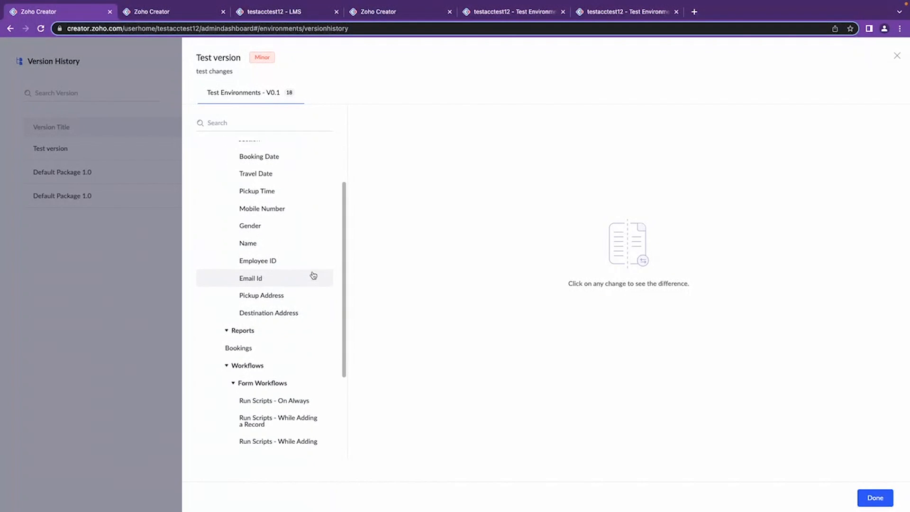
scroll(312, 309, down, 4)
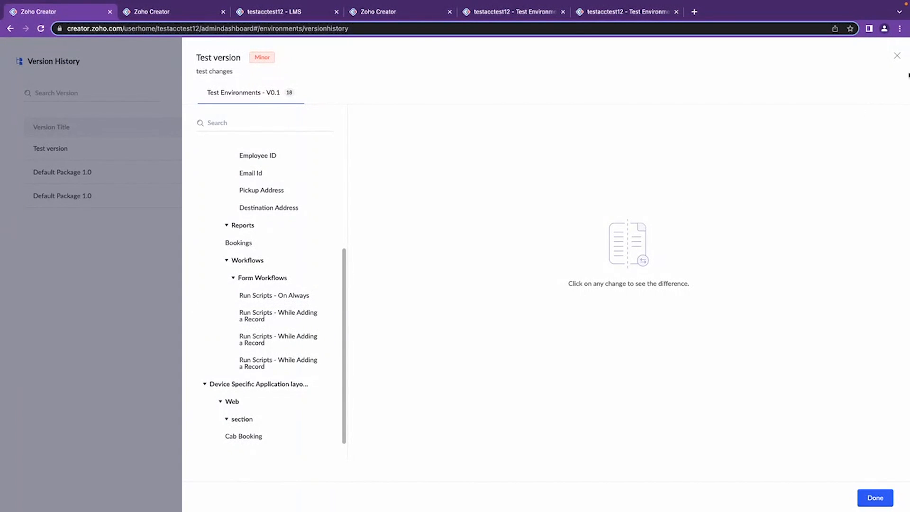
click(897, 56)
Inspect the Application and Type filters of the Version History list.
click(748, 90)
click(741, 91)
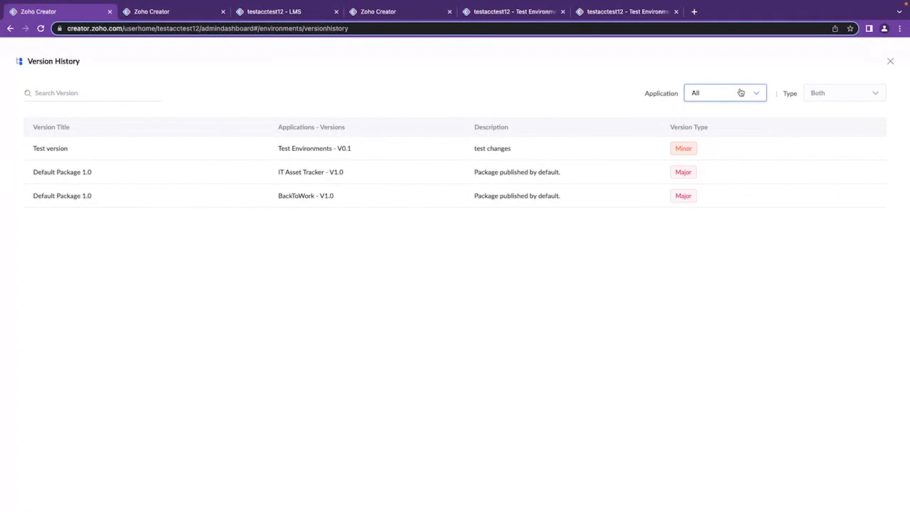
click(828, 91)
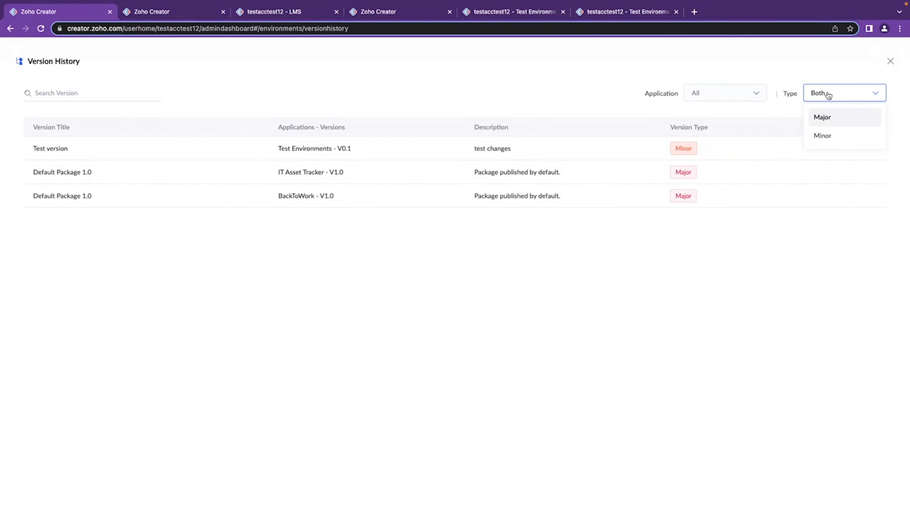
click(829, 94)
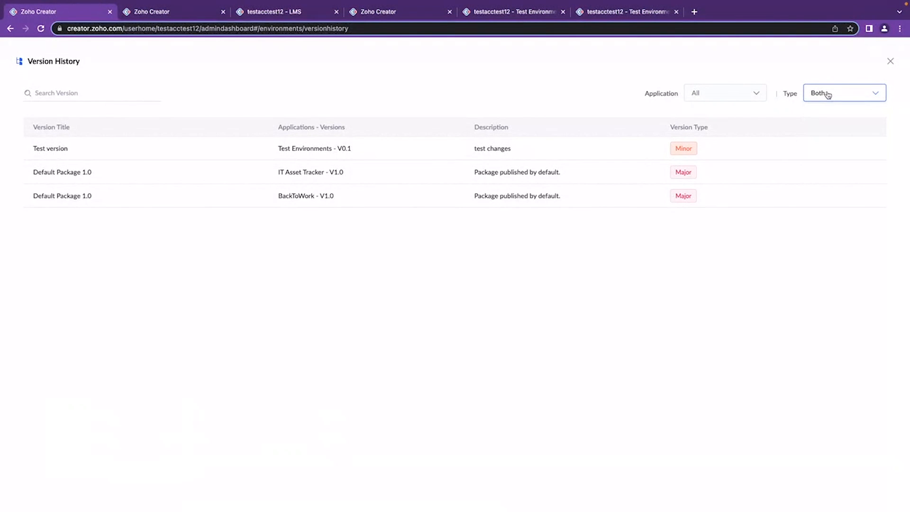
Inspect the change recorded for the Book a Cab form's Section in the Test version, and close the Version History.
click(417, 151)
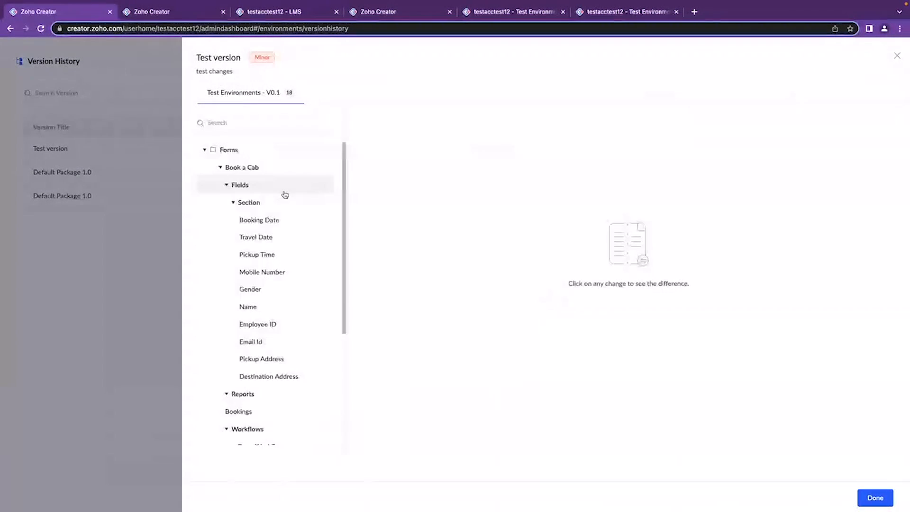
click(221, 206)
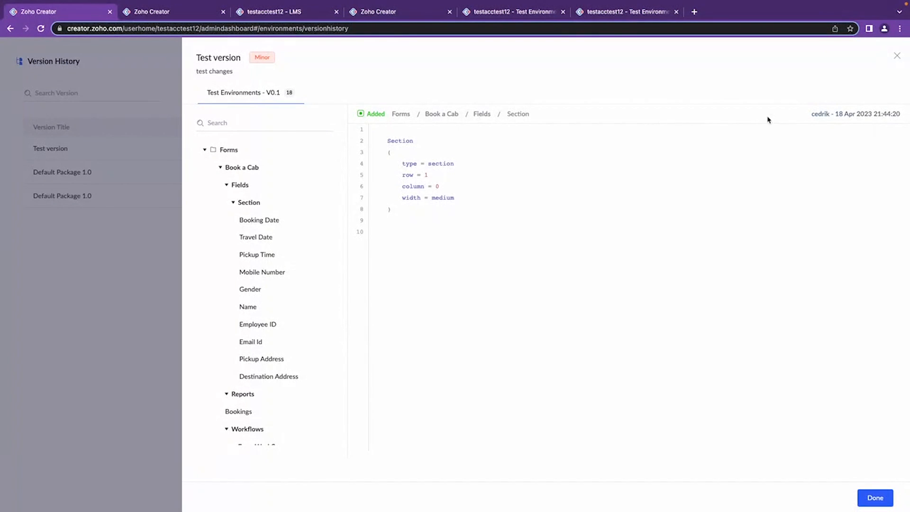
double_click(369, 116)
click(897, 56)
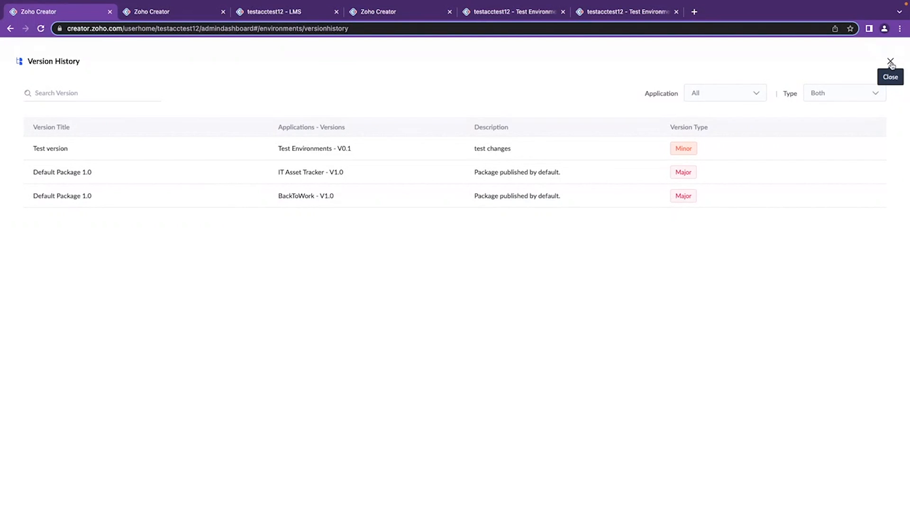
click(892, 64)
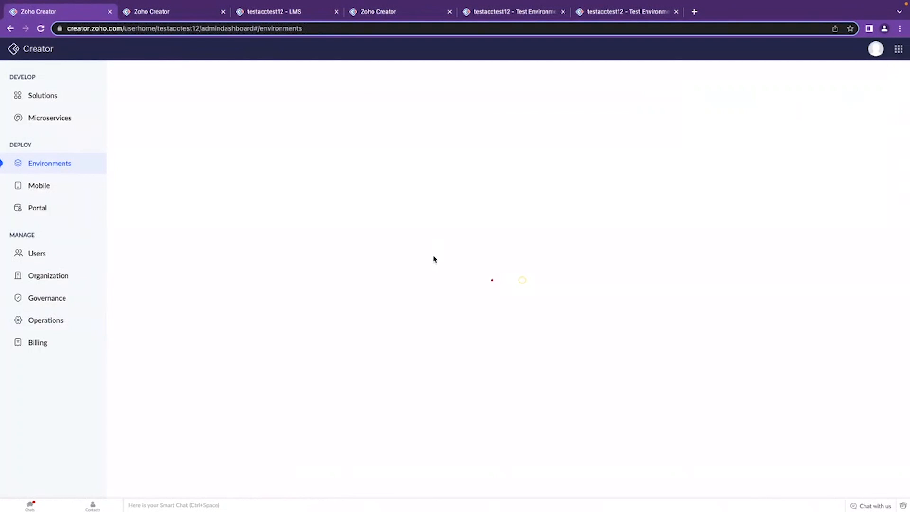
key(ctrl+Left)
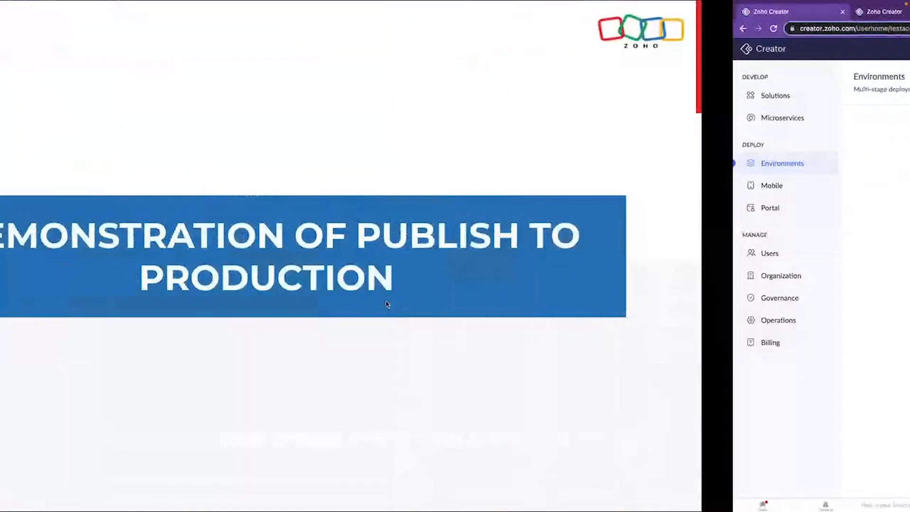
key(Right)
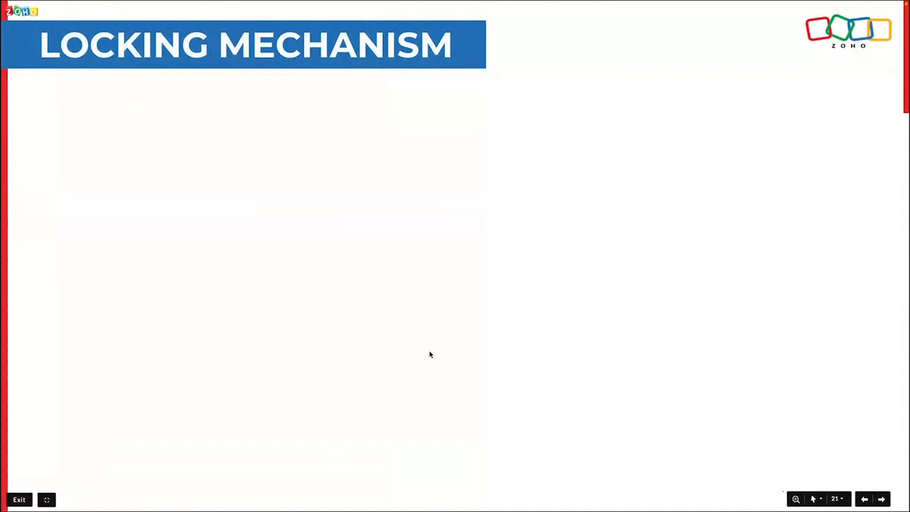
key(Right)
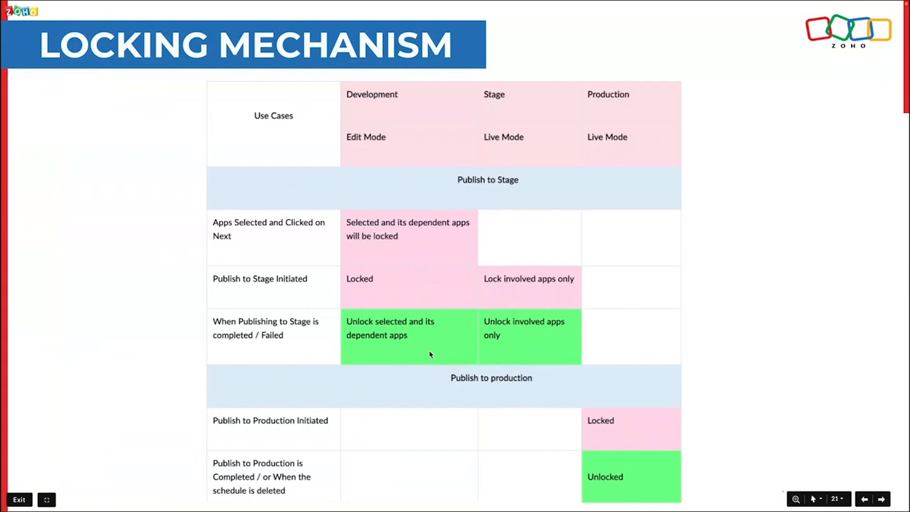
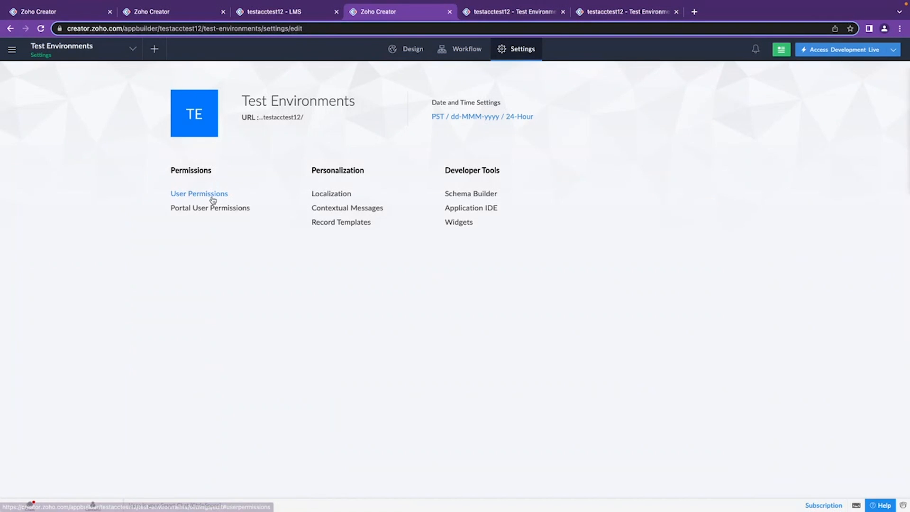
Give the Read permission profile Access to the Book a Cab module, remove its Bookings view, and update the profile.
click(213, 197)
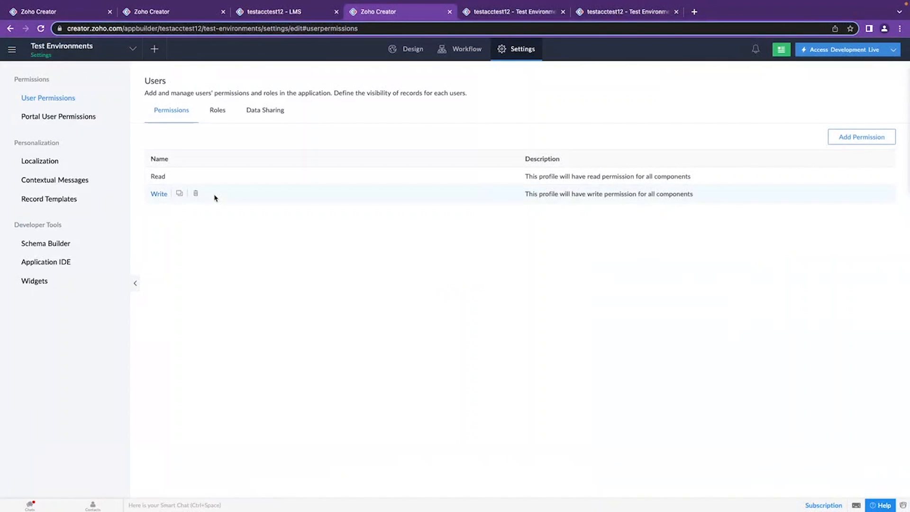
click(158, 176)
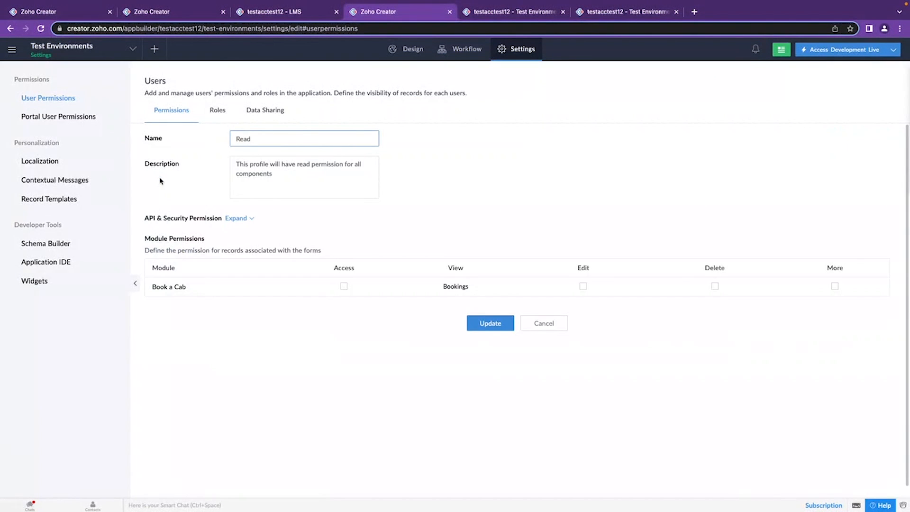
click(343, 287)
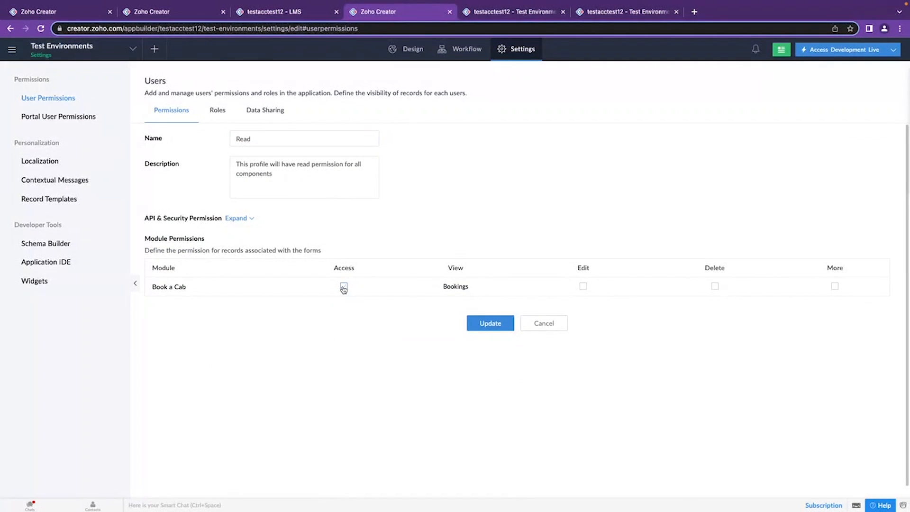
click(460, 287)
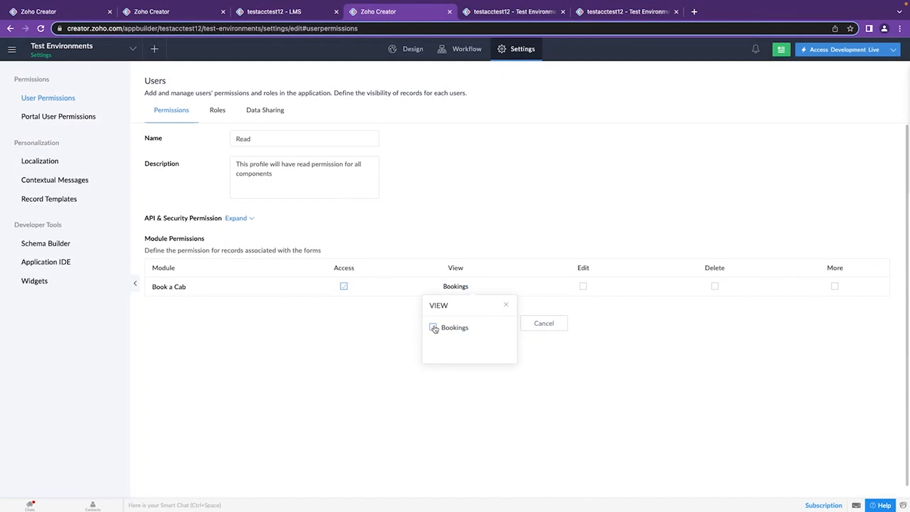
click(434, 328)
click(411, 319)
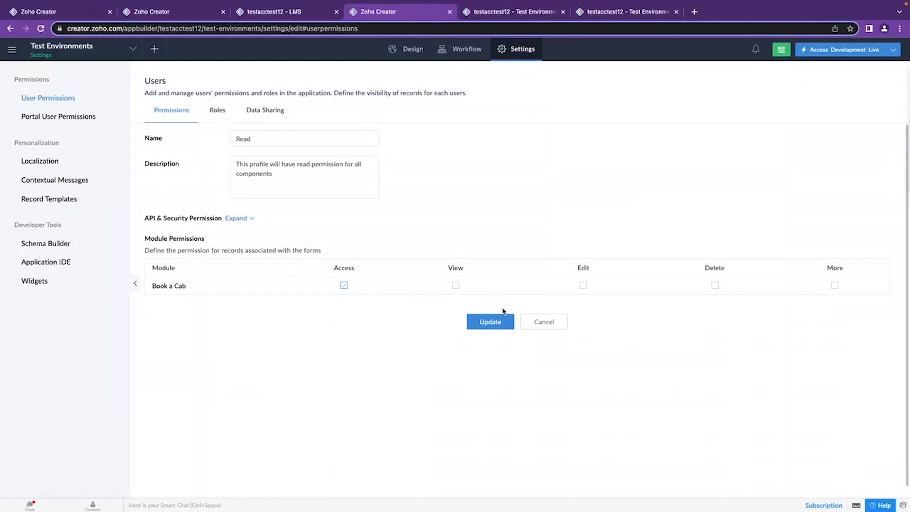
click(493, 322)
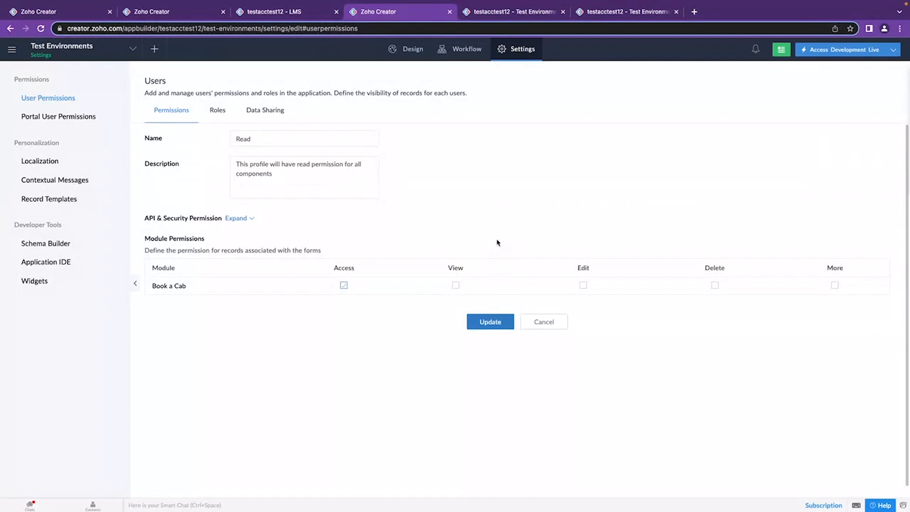
Inspect the application's role hierarchy and the form for adding a role under CEO, and close it without saving.
click(218, 110)
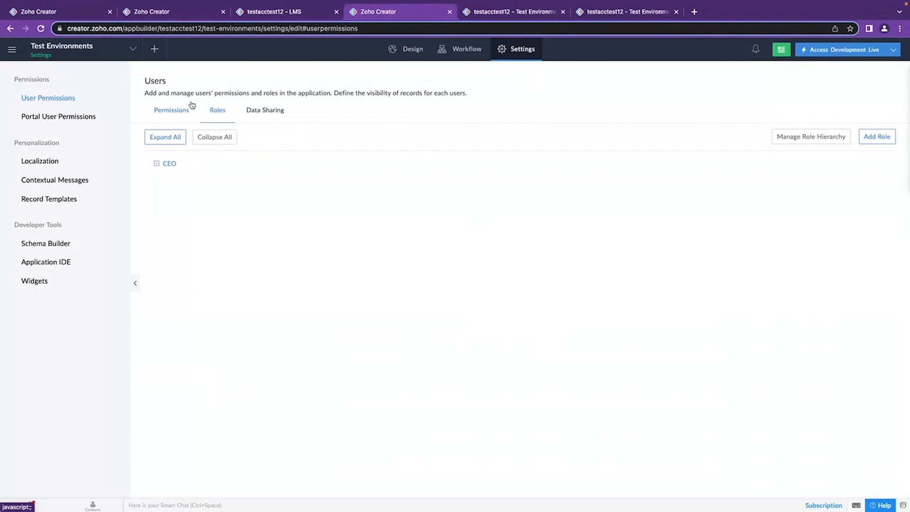
click(188, 165)
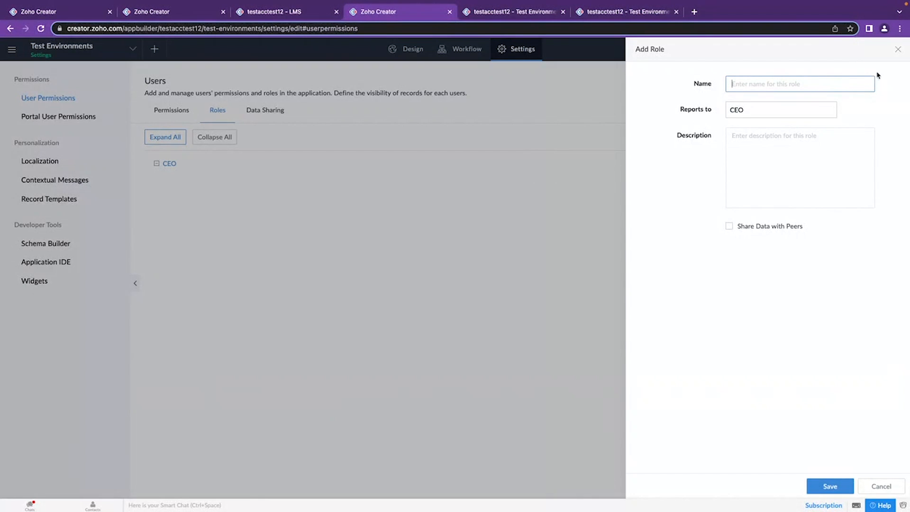
click(898, 49)
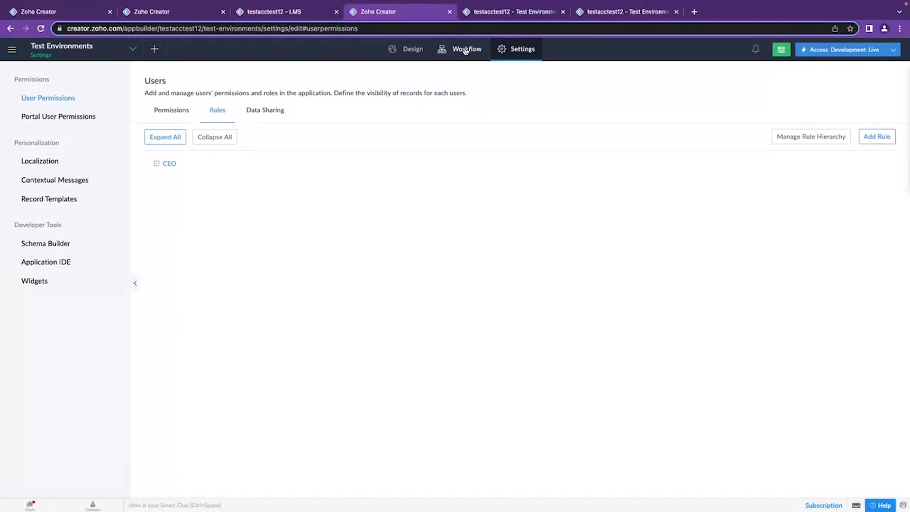
Return to the Environments page and open the Development settings of Test Environments.
click(553, 12)
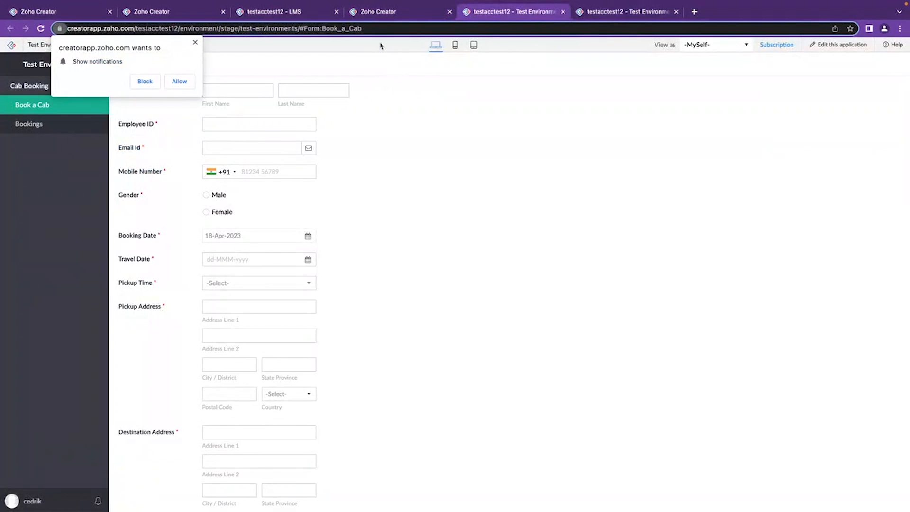
click(76, 12)
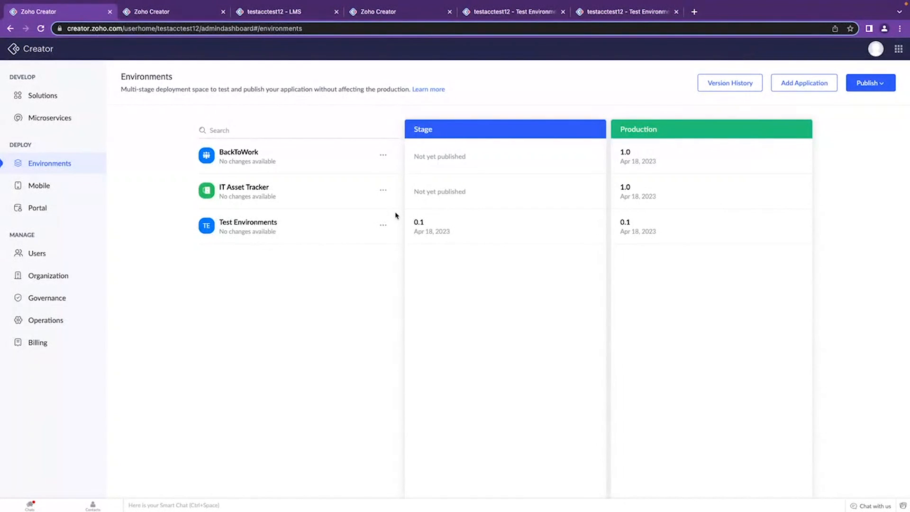
click(384, 226)
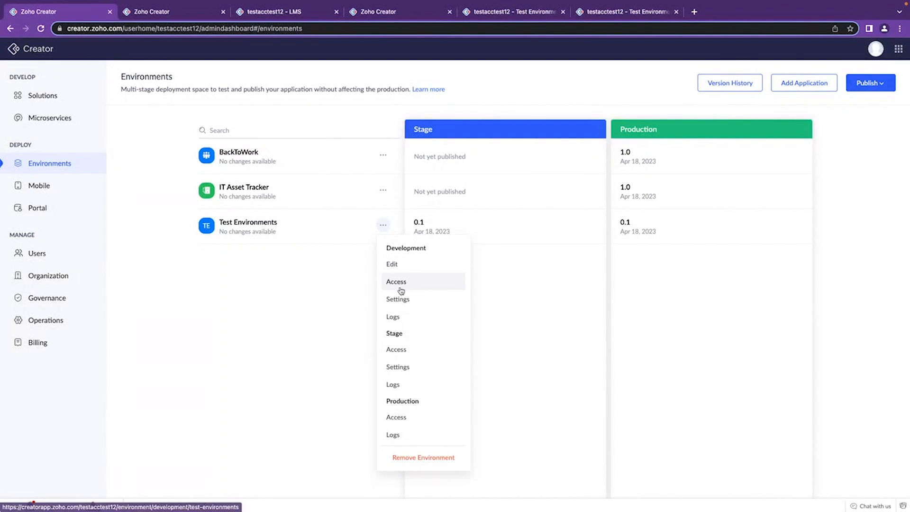
click(406, 302)
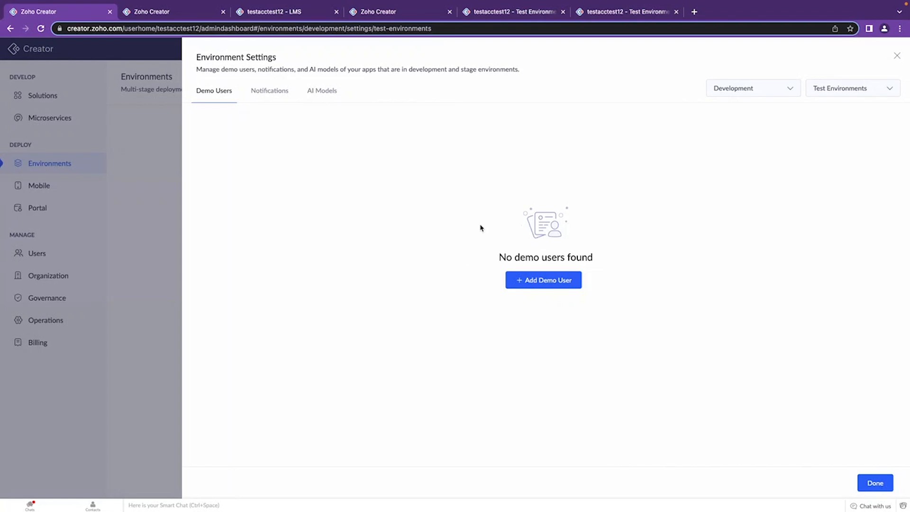
Start adding a demo user, choosing demouser_1 as the name and User as the type.
click(543, 283)
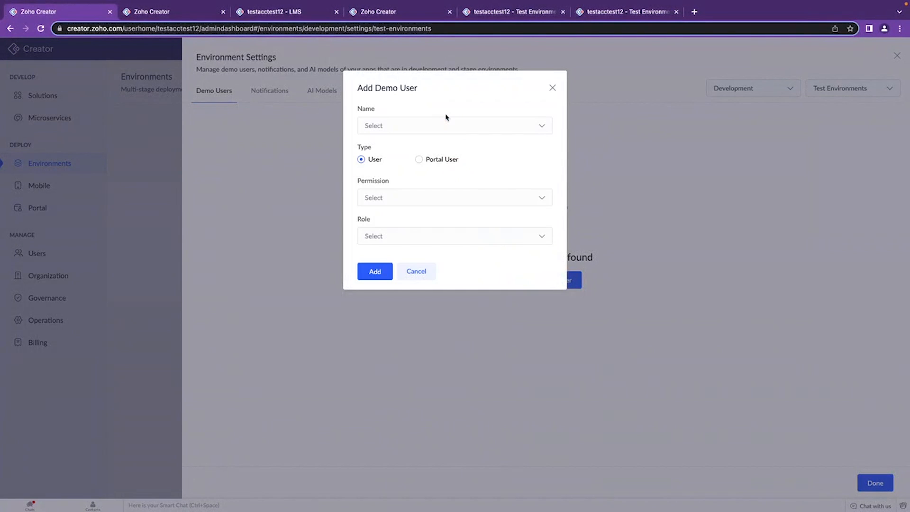
click(446, 125)
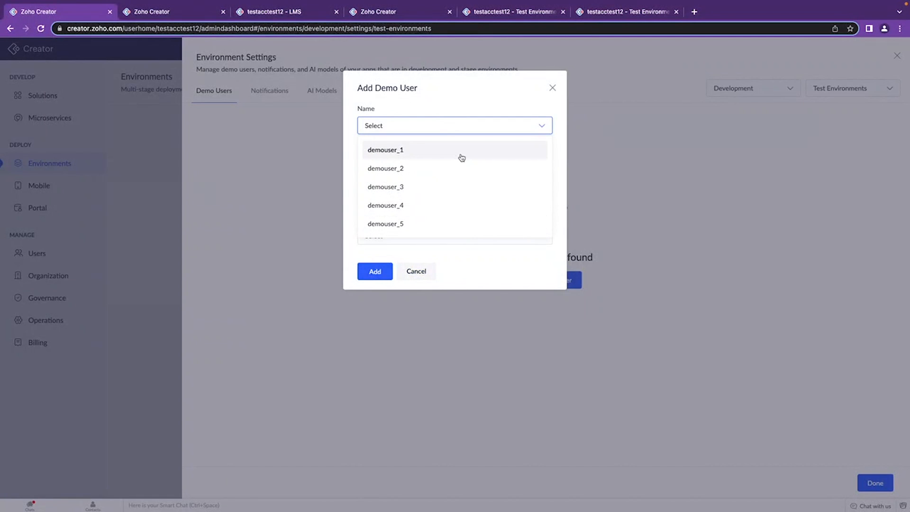
click(391, 152)
mouse_move(358, 149)
mouse_down()
mouse_move(389, 151)
mouse_move(365, 162)
mouse_up()
click(402, 162)
click(384, 163)
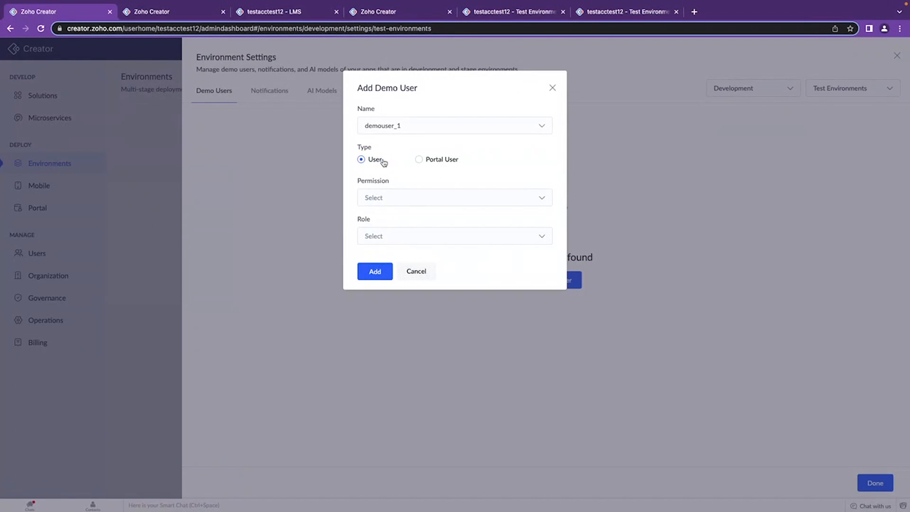
drag(465, 162, 425, 163)
click(409, 165)
Assign the demo user the Read permission and CEO role, add the user, and finish the environment settings.
click(404, 199)
click(398, 223)
click(401, 235)
click(404, 261)
click(371, 273)
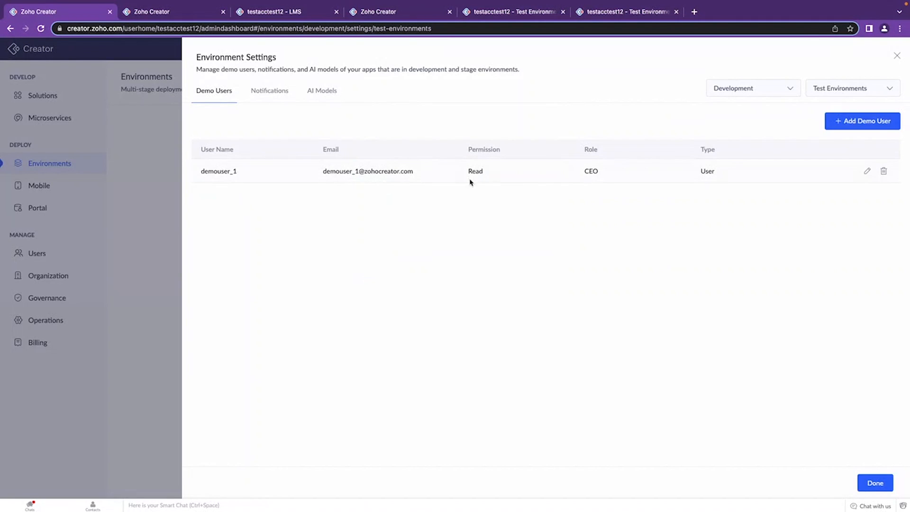
click(876, 482)
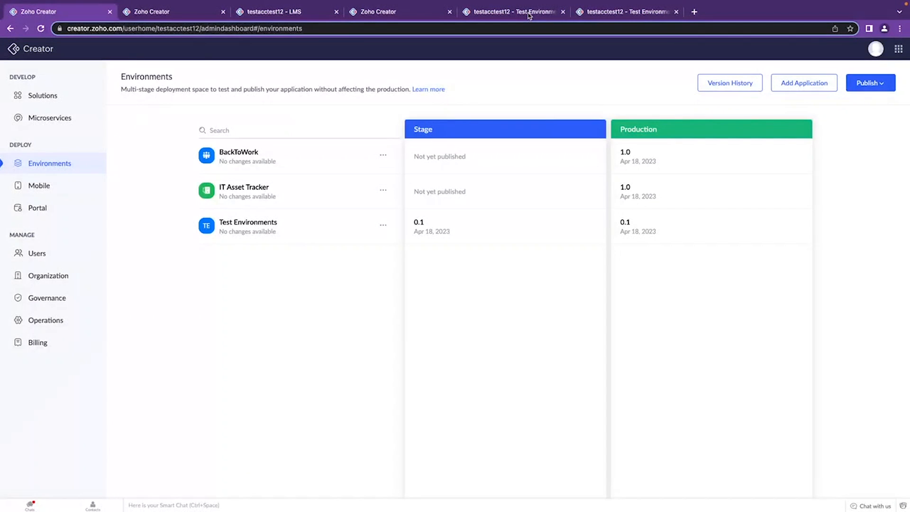
Compare the live Stage and Production versions of Test Environments, dismissing the notification request.
click(530, 16)
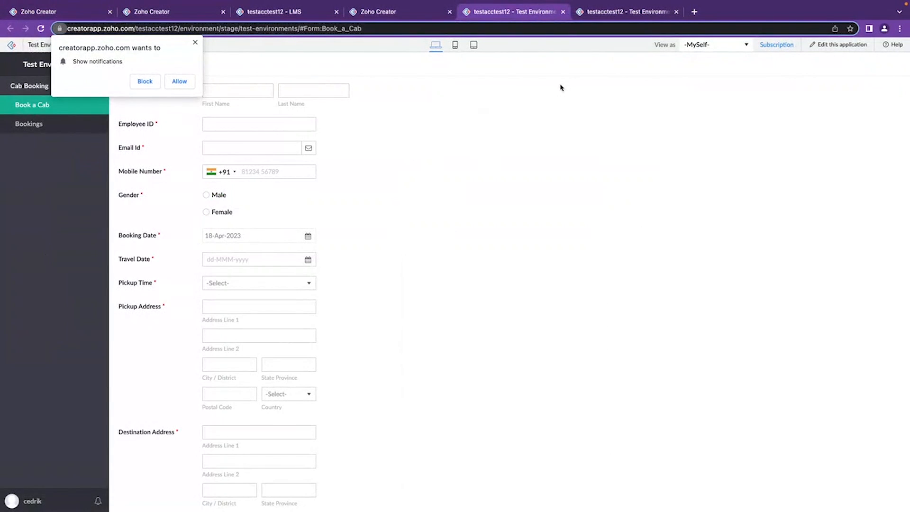
click(195, 42)
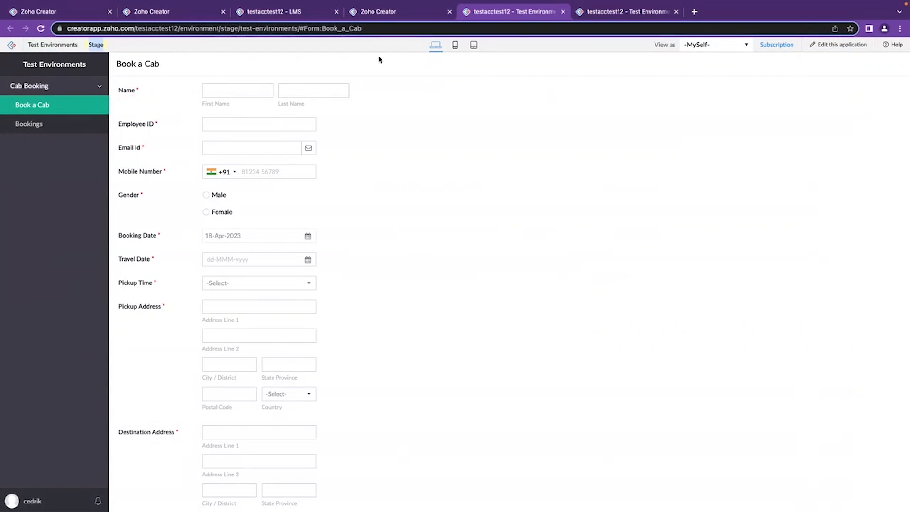
click(603, 14)
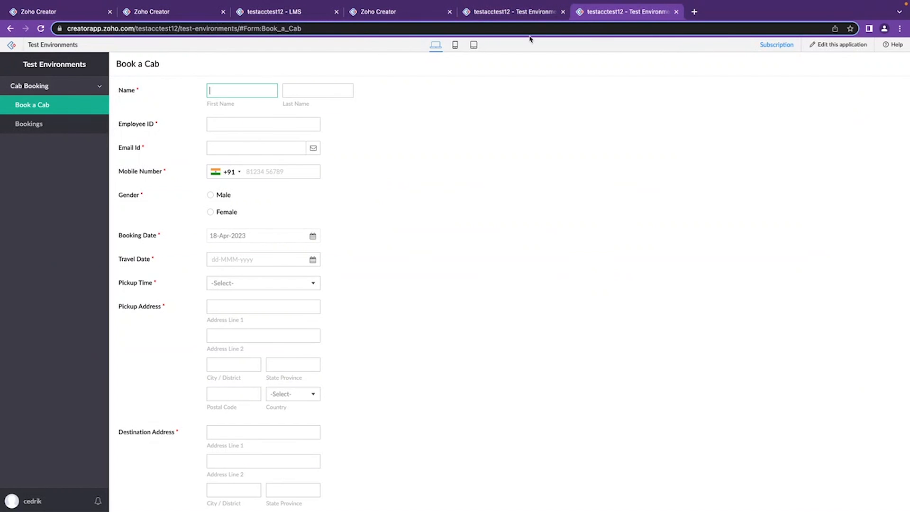
click(525, 19)
Return to the application builder and open the live Development version of Test Environments.
click(418, 12)
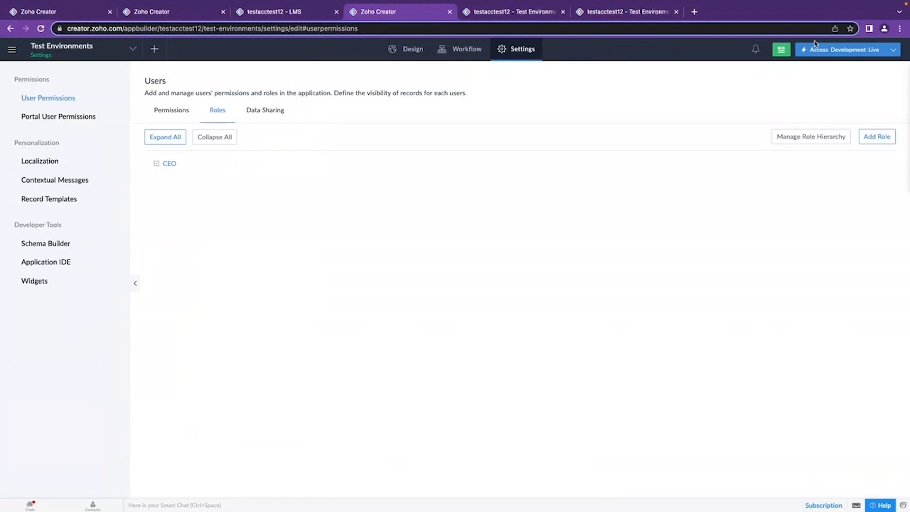
right_click(833, 57)
click(782, 57)
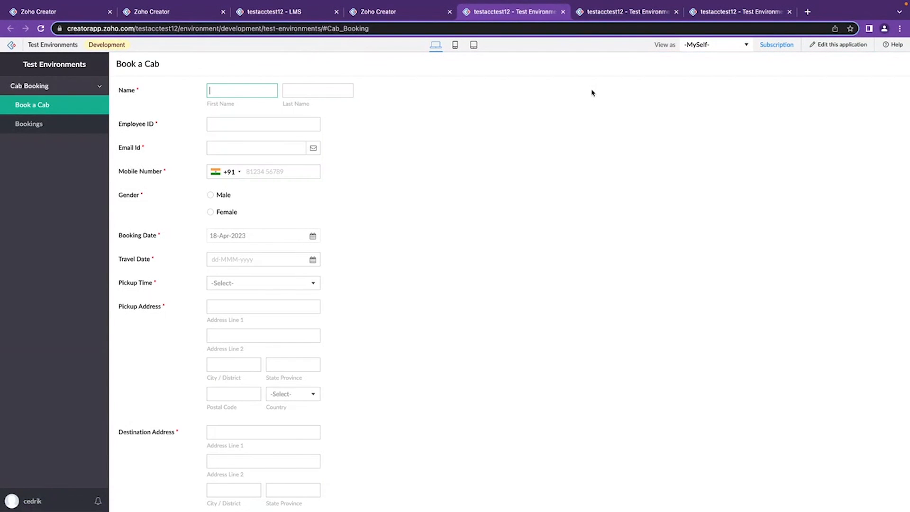
Switch the live Development application to be viewed as demouser_1.
drag(654, 47, 676, 44)
click(659, 44)
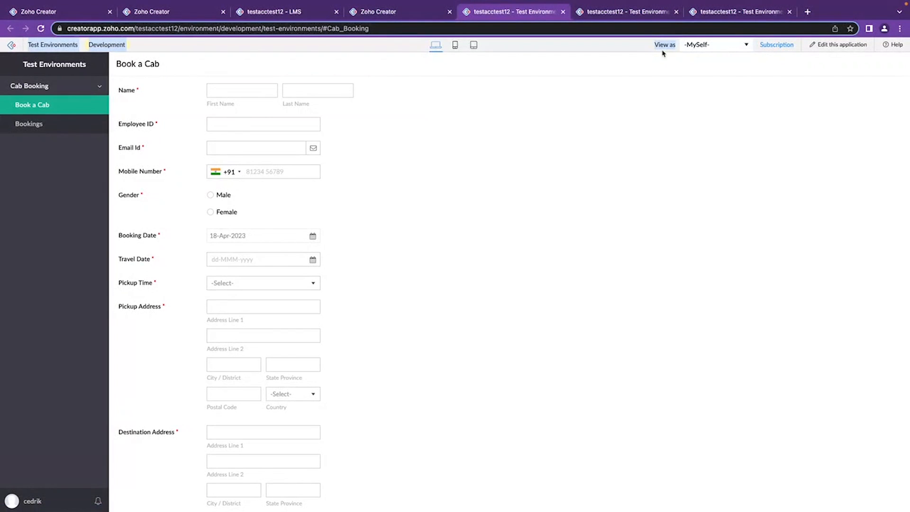
click(701, 45)
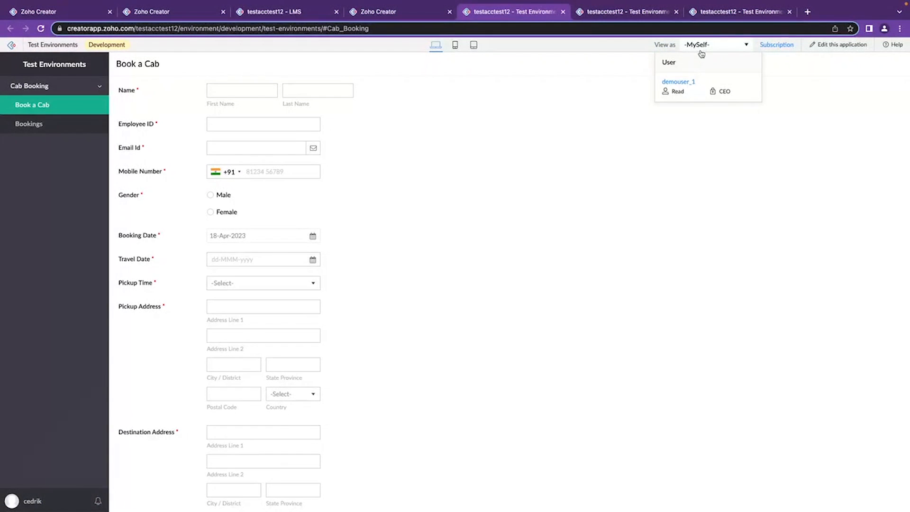
click(609, 57)
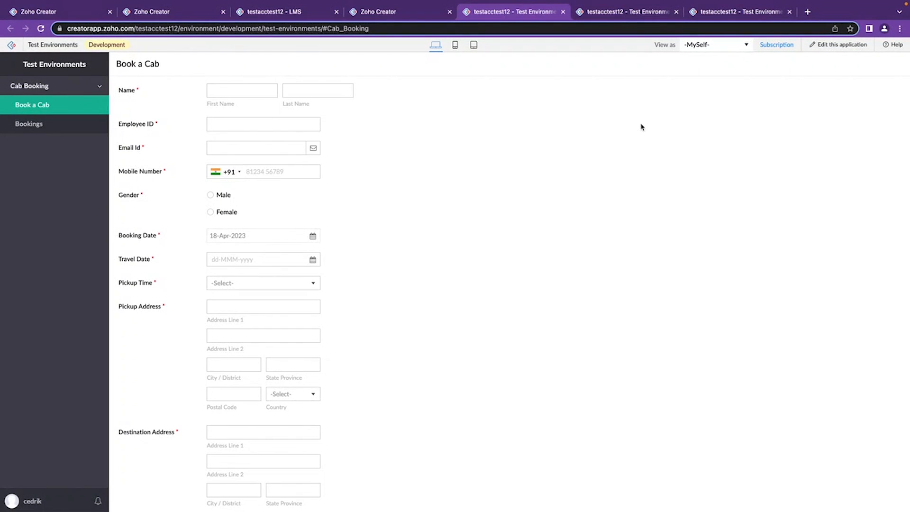
click(706, 47)
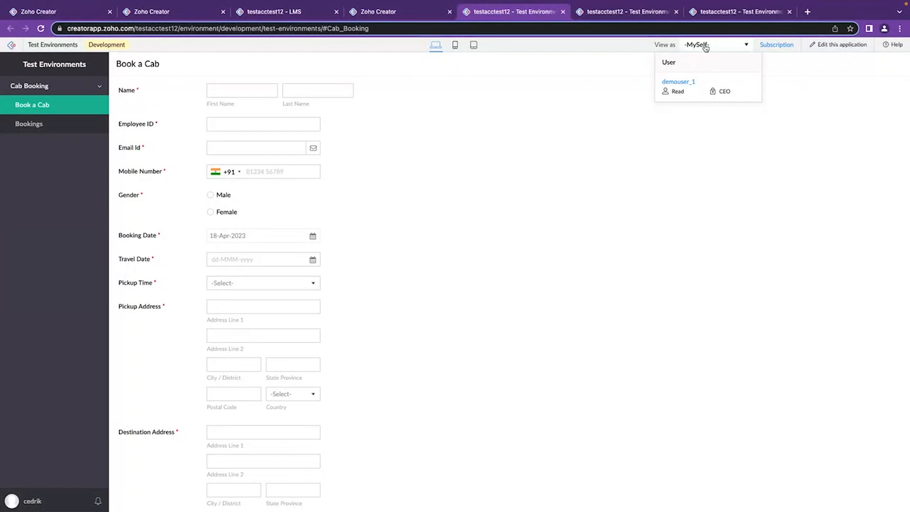
click(679, 82)
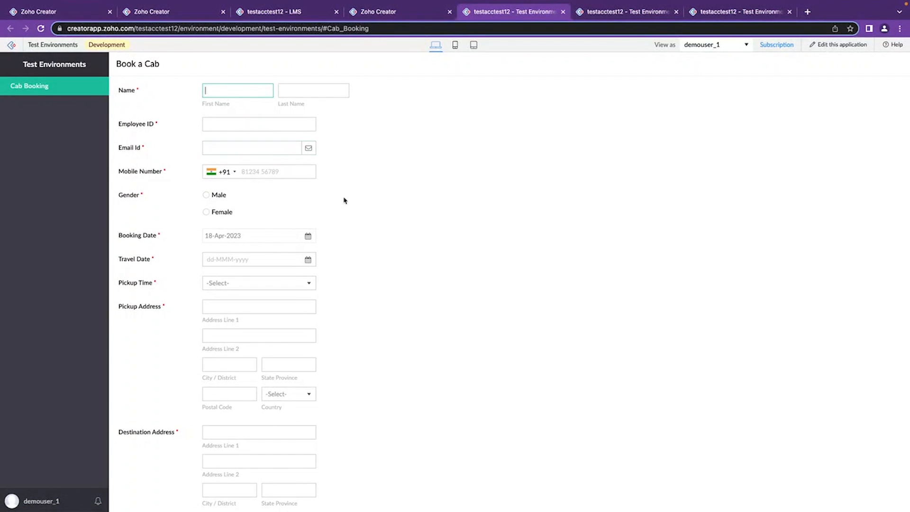
Examine the Book a Cab form as demouser_1 and the users available for viewing the application.
scroll(389, 286, down, 3)
scroll(389, 286, up, 3)
click(721, 48)
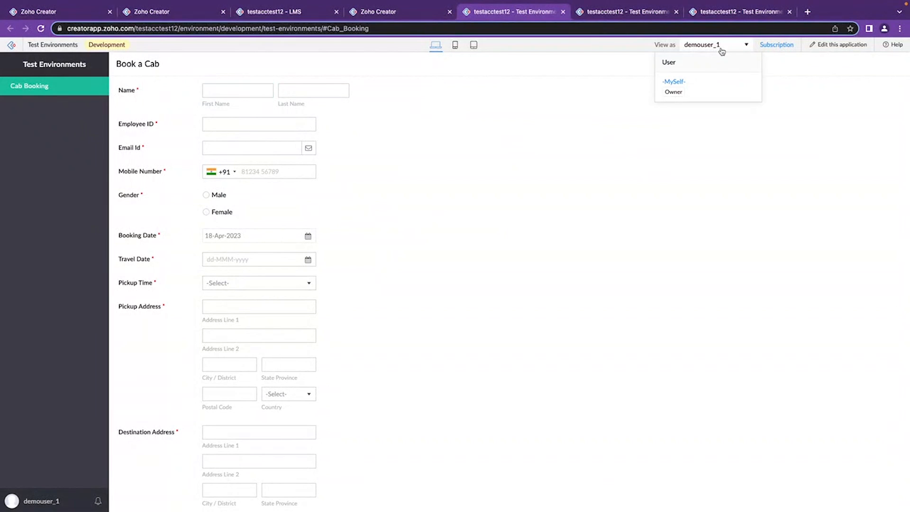
click(715, 104)
click(722, 46)
click(615, 65)
click(695, 50)
drag(678, 63, 660, 63)
click(597, 91)
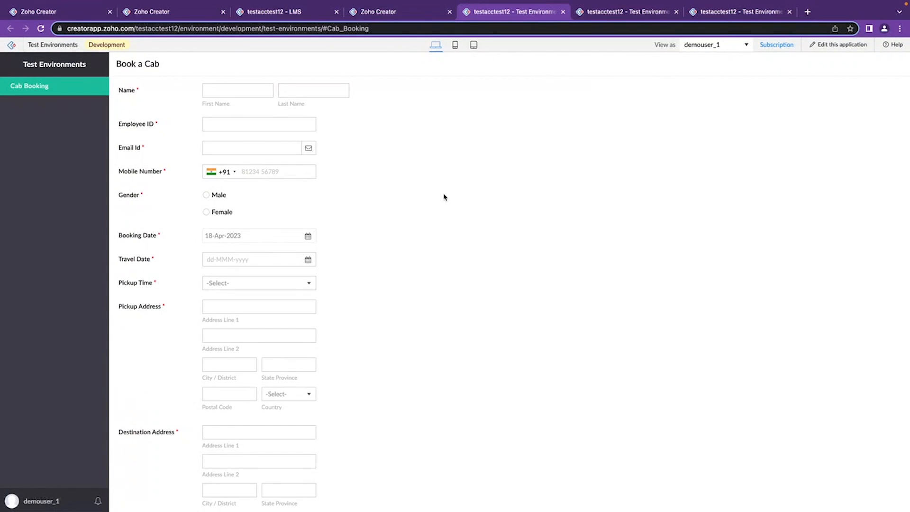
scroll(467, 247, down, 3)
scroll(469, 216, up, 3)
Go back to the Environments page and reopen the Development settings of Test Environments.
click(71, 12)
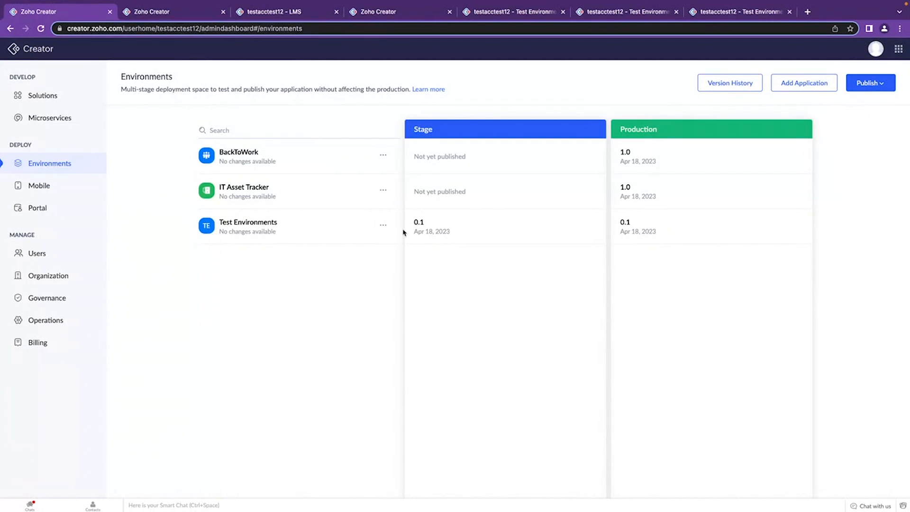
click(383, 225)
click(411, 302)
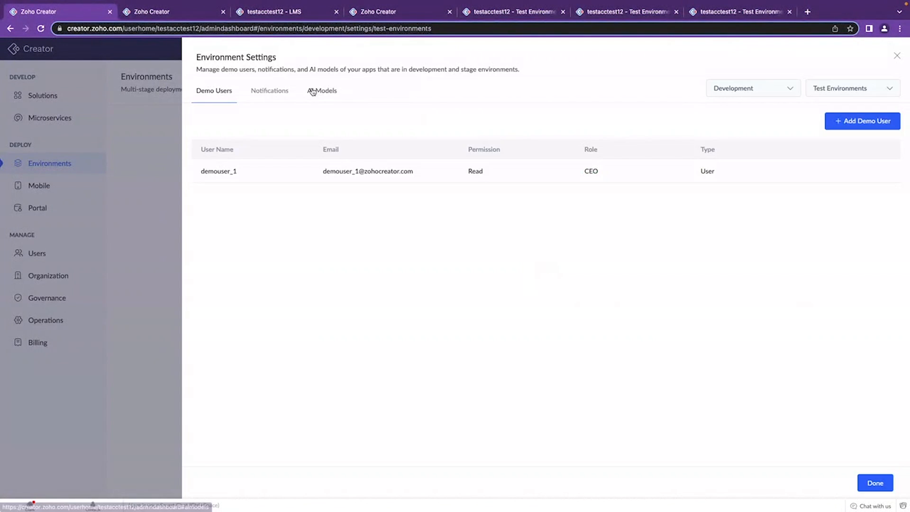
Try the Disable Emails, Login User, Selected User and Application Specific options for the Development environment's mail notifications.
click(285, 92)
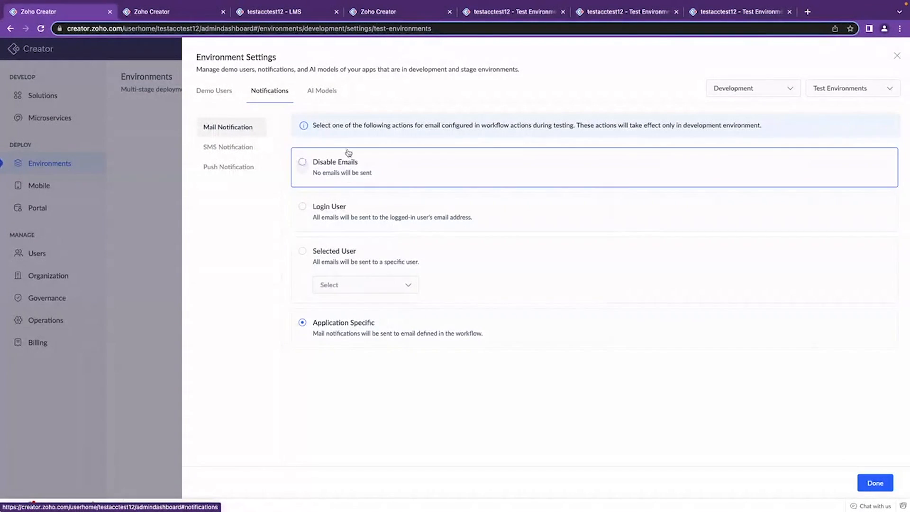
click(303, 164)
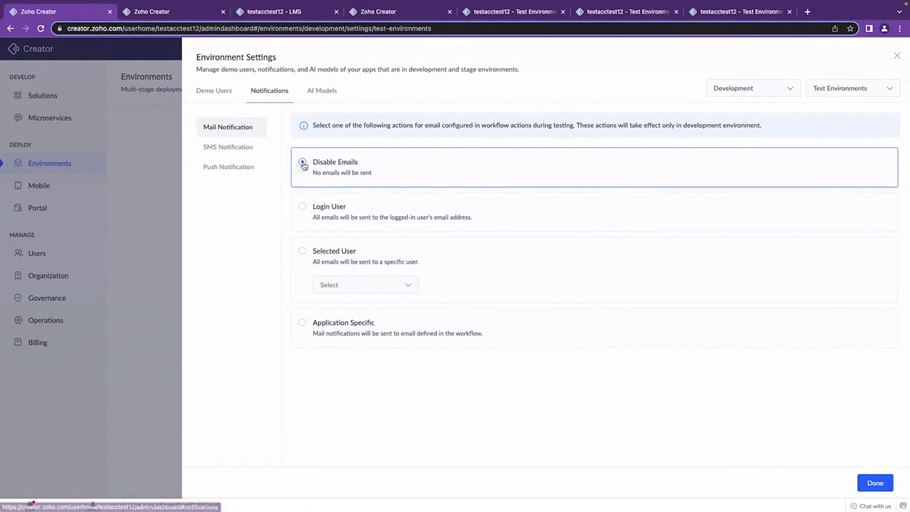
click(303, 208)
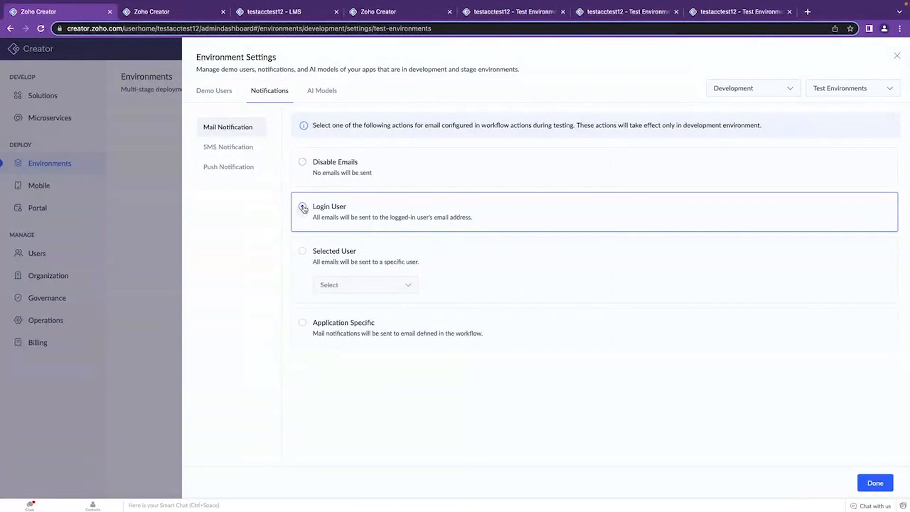
click(303, 252)
click(360, 285)
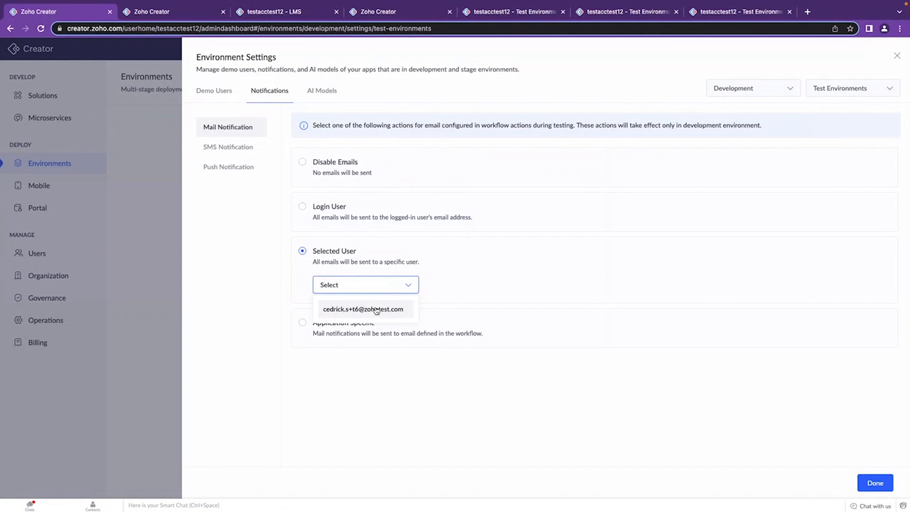
click(317, 376)
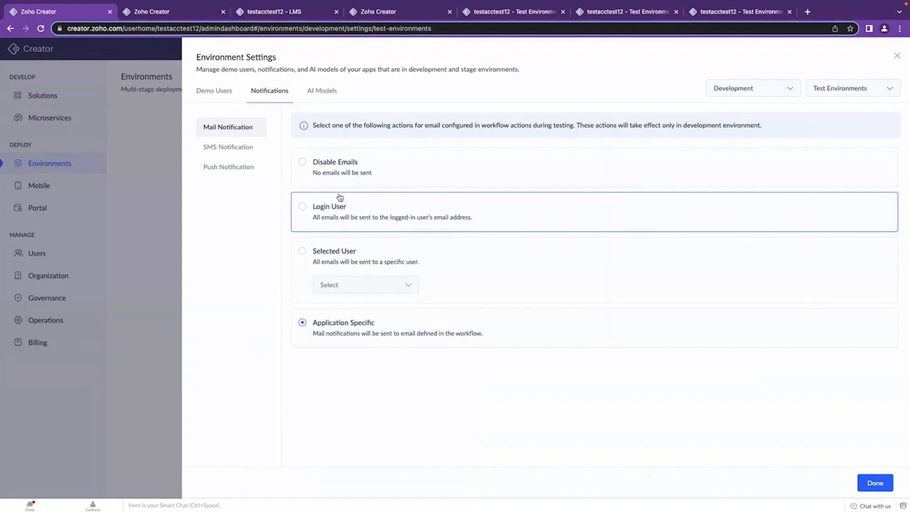
click(303, 164)
Try disabling the Development environment's SMS notifications, and set them back to Application Specific.
click(241, 148)
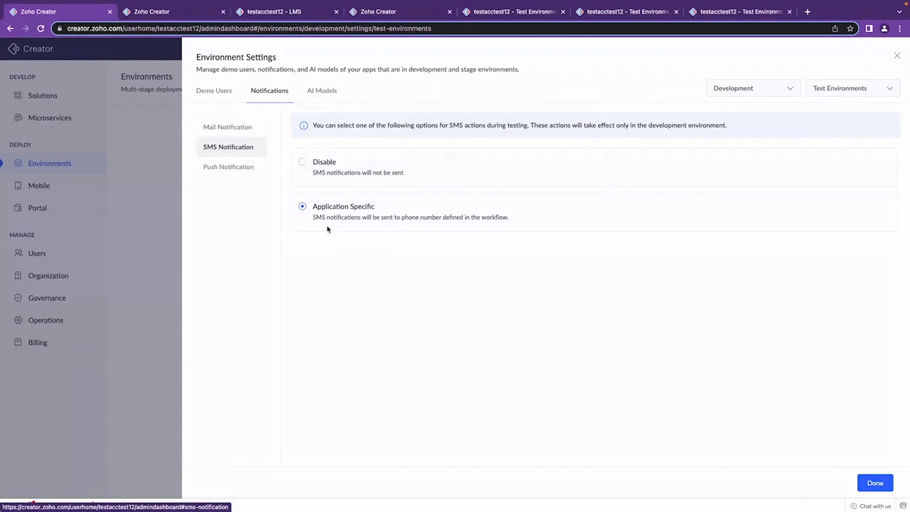
click(306, 161)
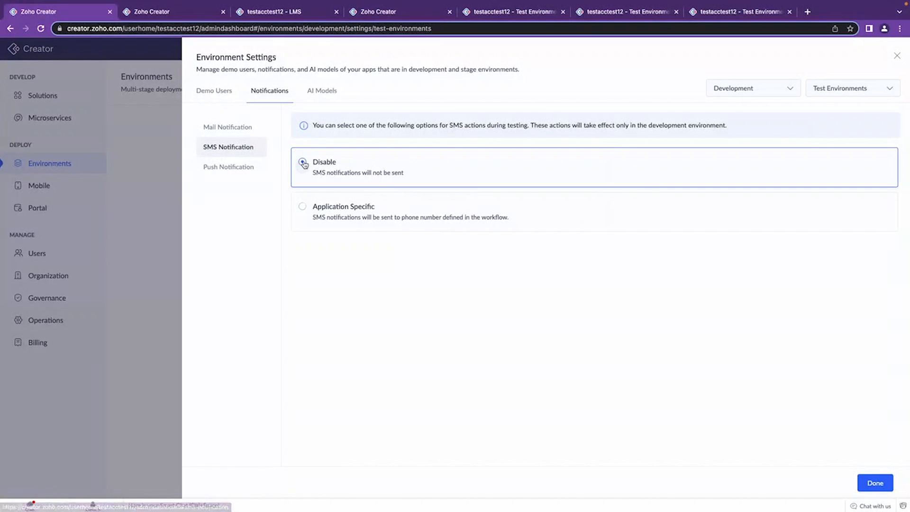
click(303, 209)
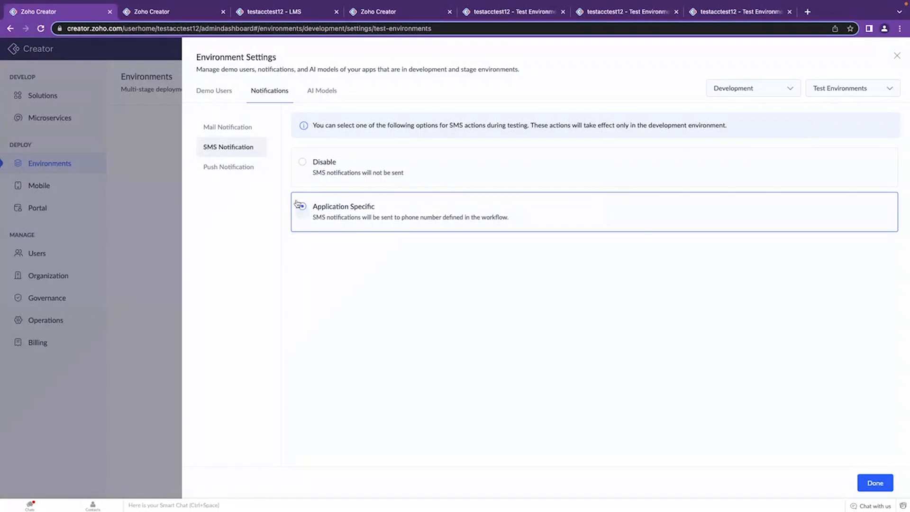
Try the Disable Push Notifications and Selected User options for push notifications, and restore Application Specific.
click(242, 170)
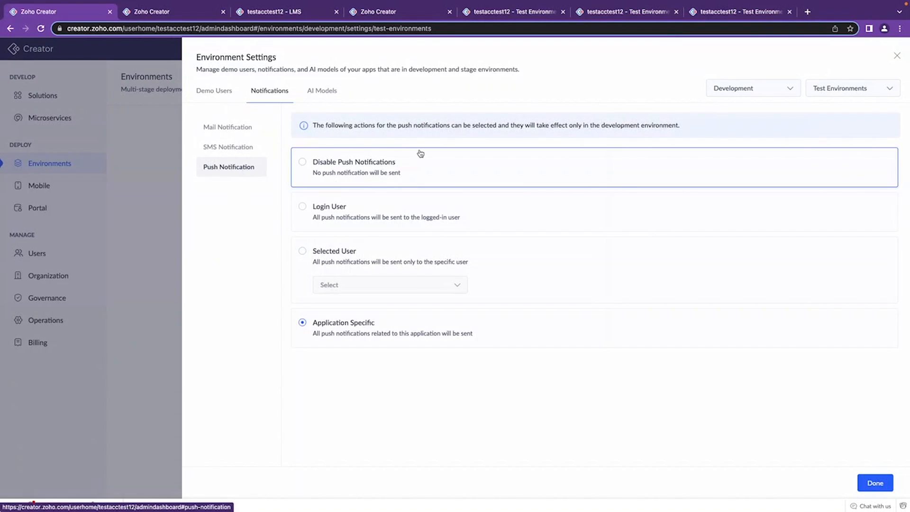
click(304, 163)
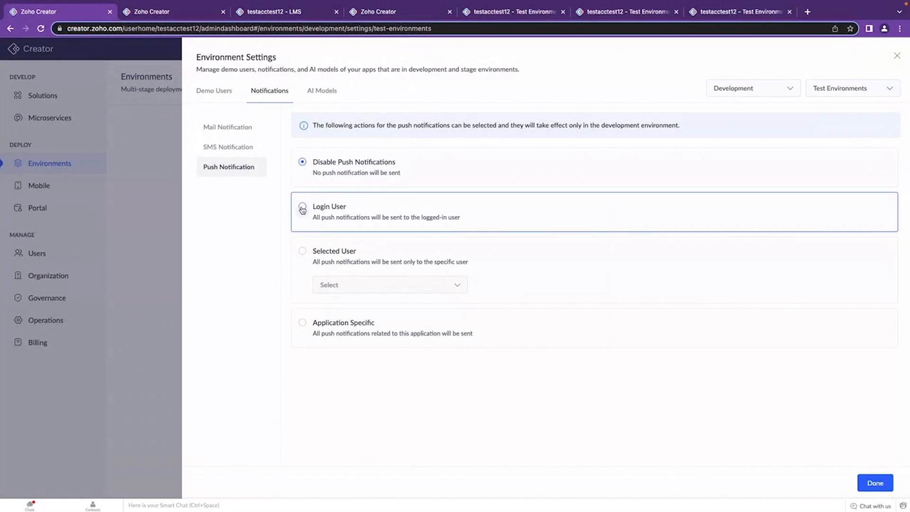
click(303, 251)
click(373, 290)
click(374, 291)
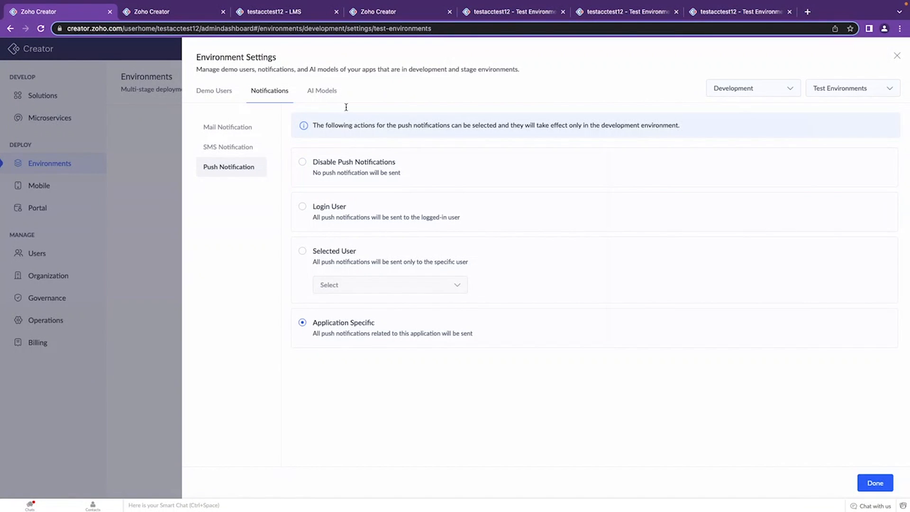
View the AI models of the Development environment, and open the Stage settings of Test Environments instead.
click(331, 96)
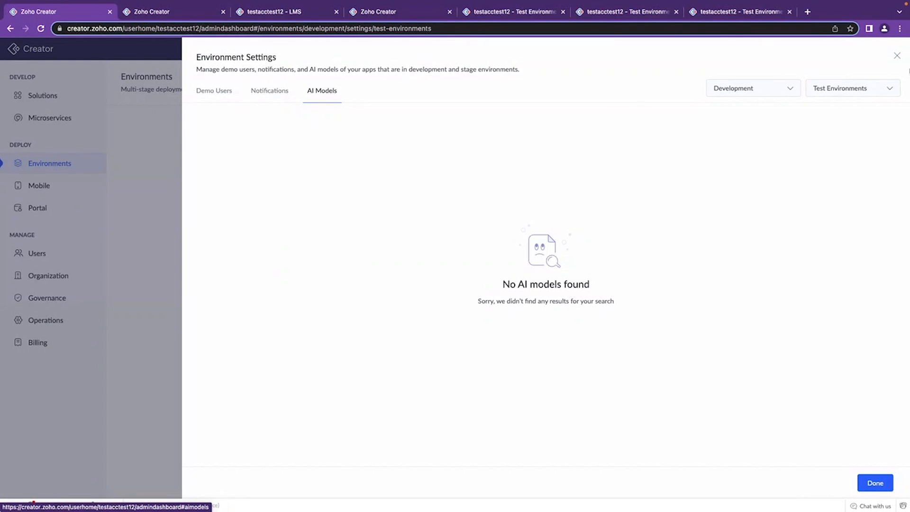
click(896, 56)
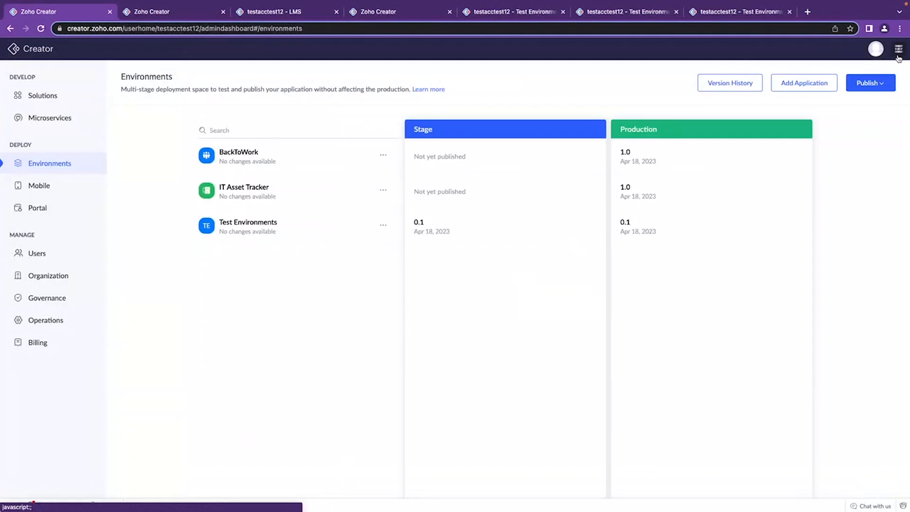
click(382, 225)
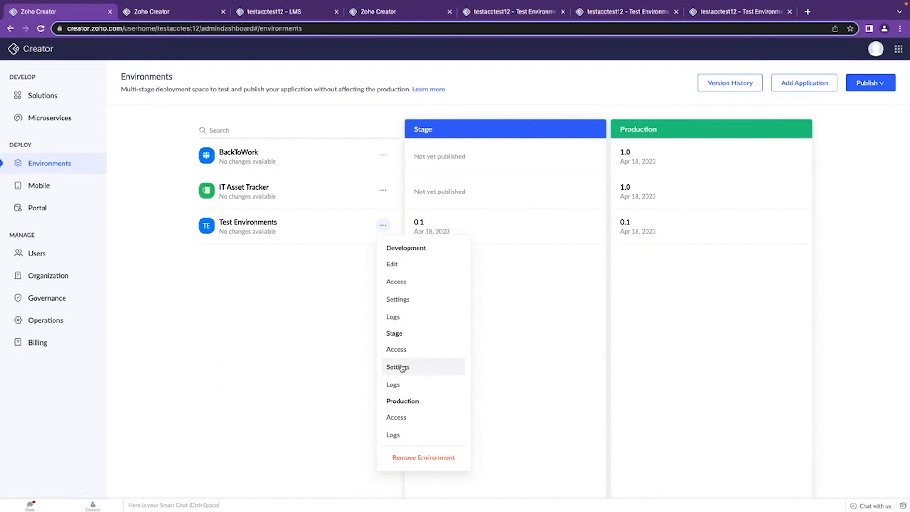
click(274, 323)
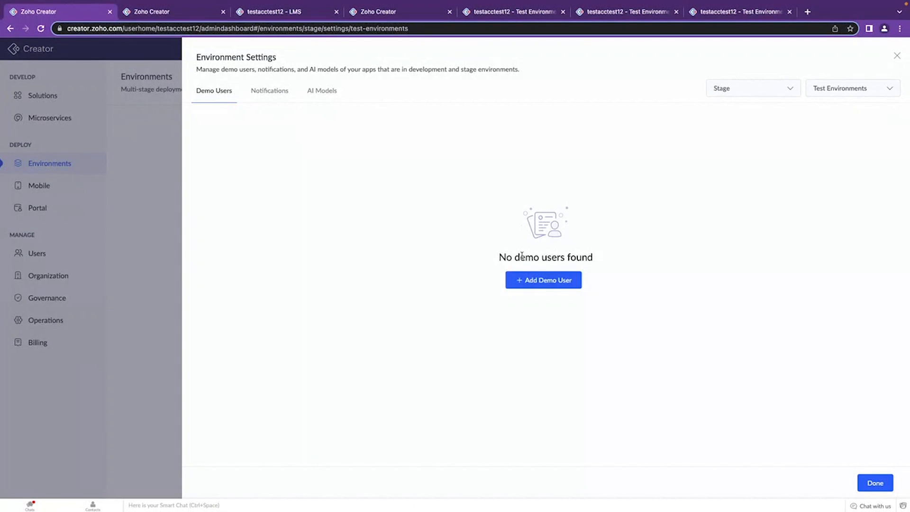
Add demouser_1 to the Stage environment as a Portal User with the Customer permission, and finish the environment settings.
click(538, 278)
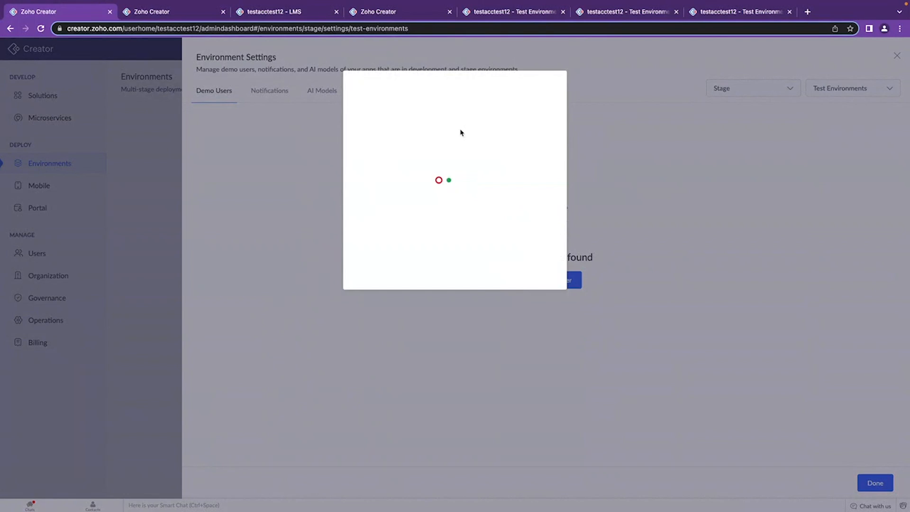
click(447, 132)
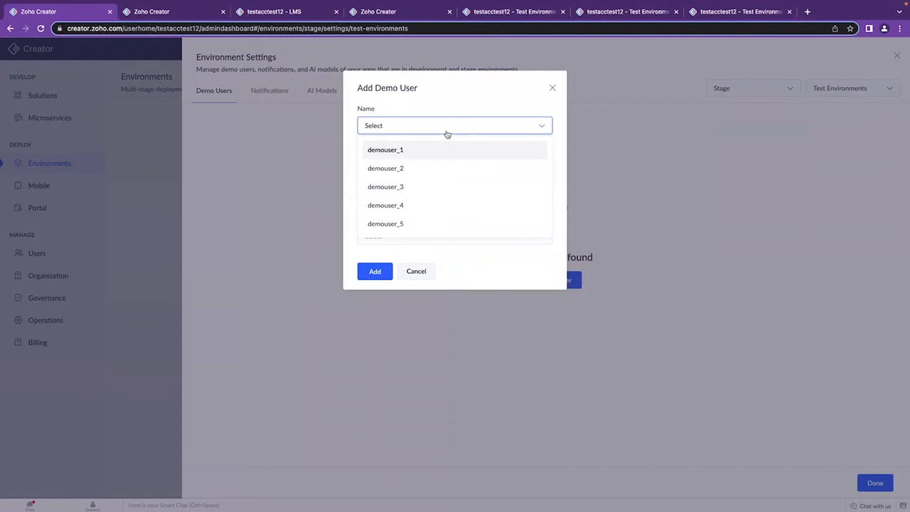
click(401, 152)
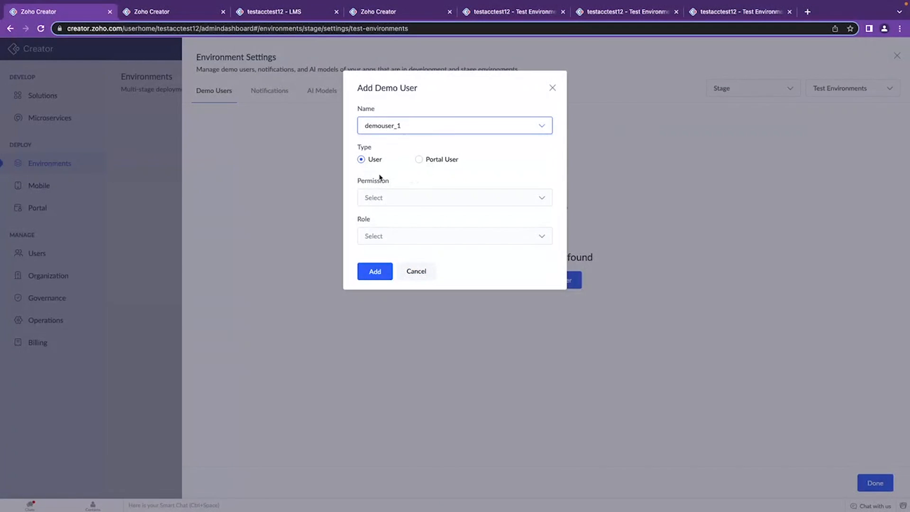
click(419, 159)
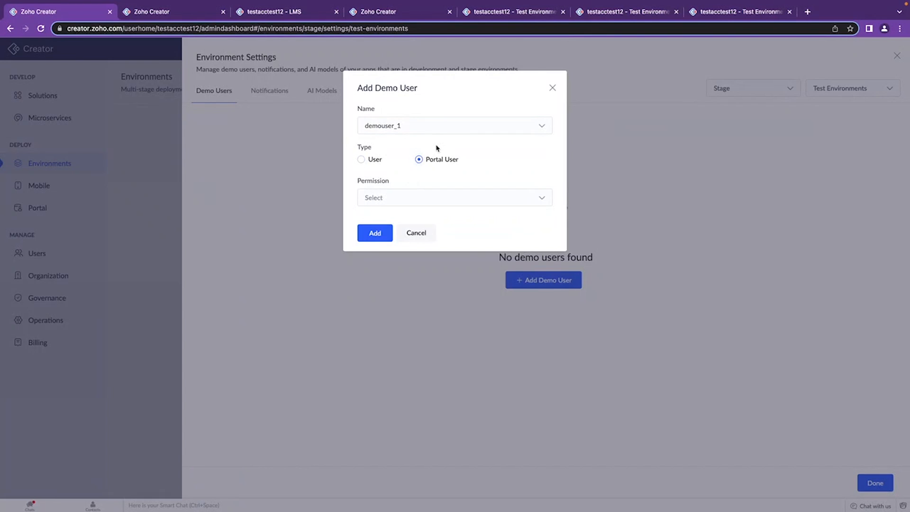
click(417, 204)
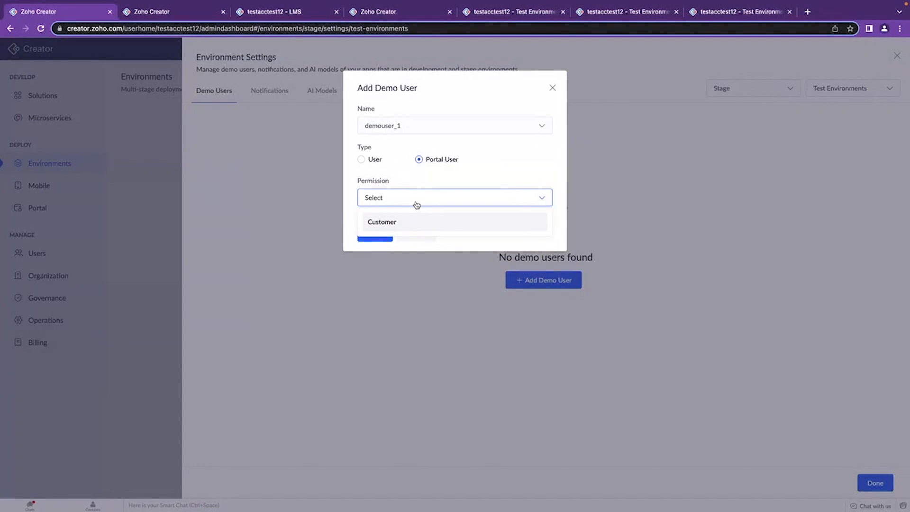
click(462, 170)
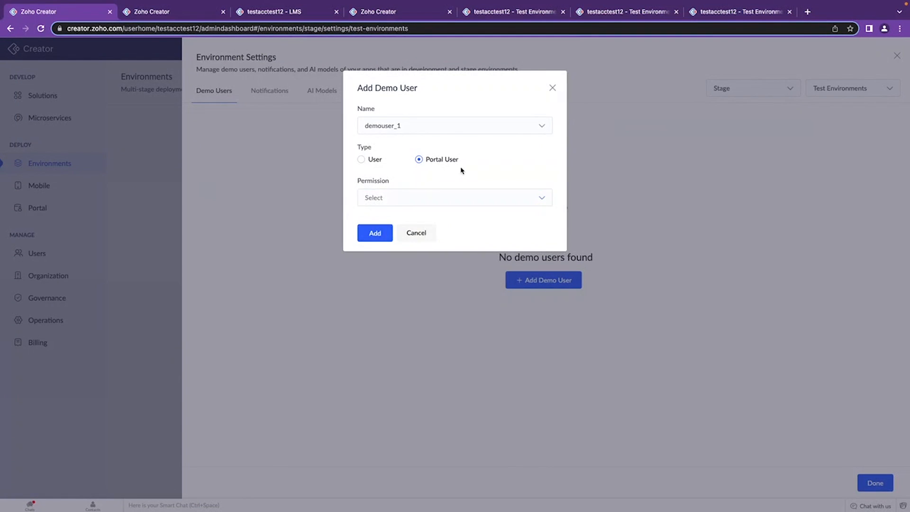
click(361, 160)
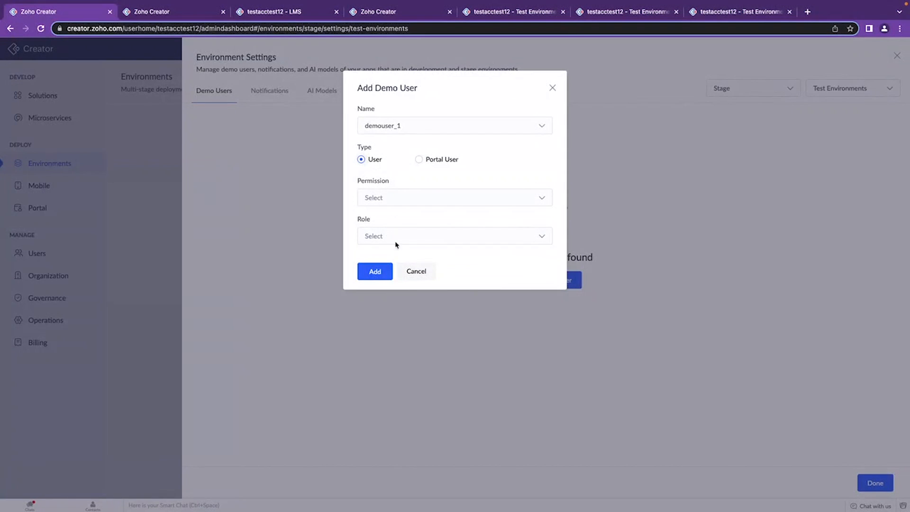
click(420, 159)
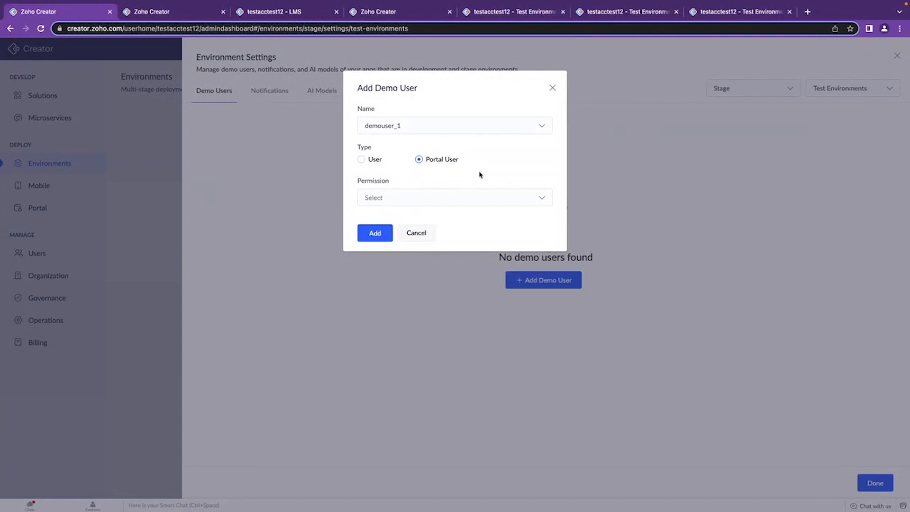
click(440, 203)
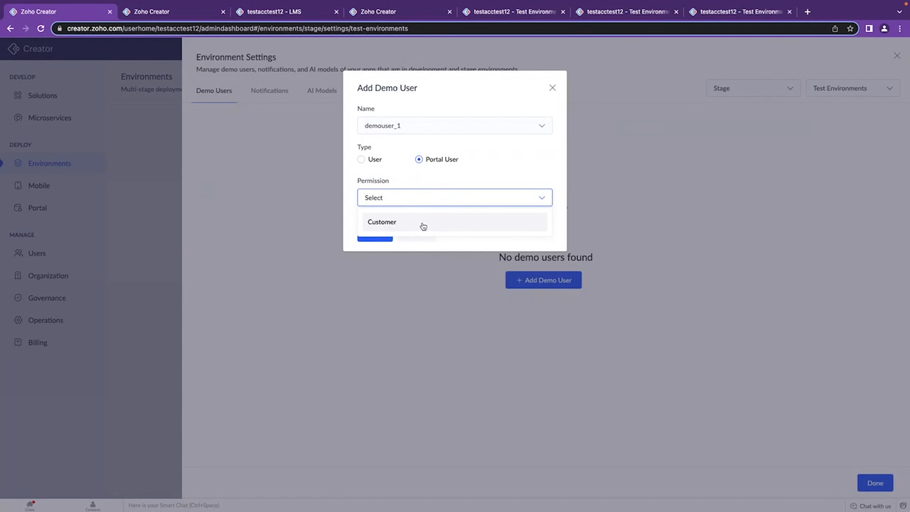
click(394, 223)
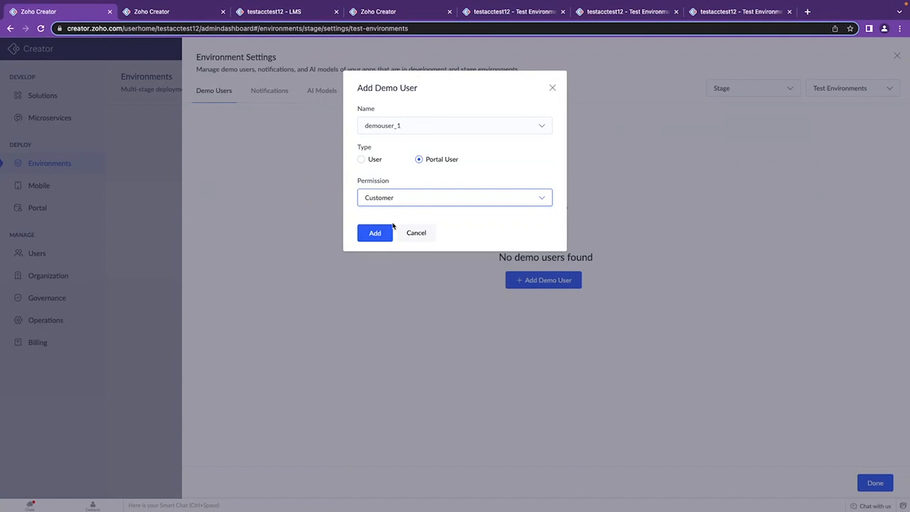
click(384, 243)
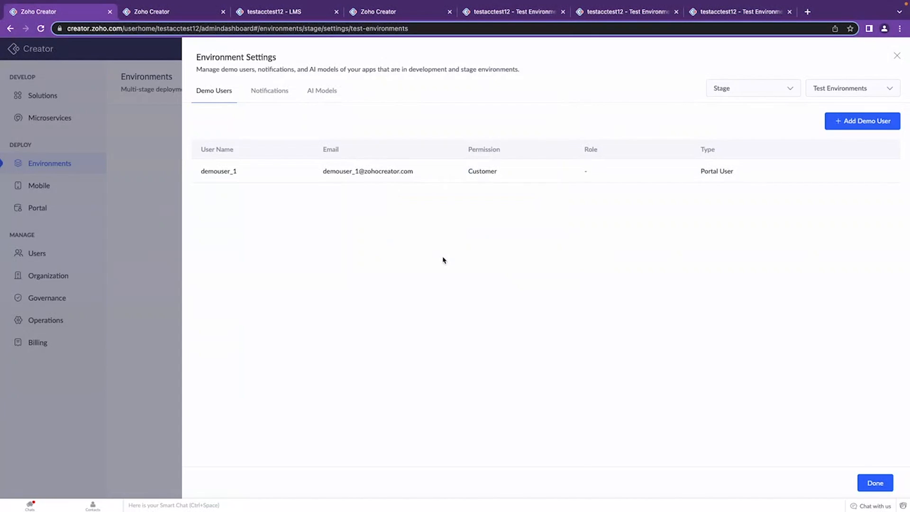
click(876, 483)
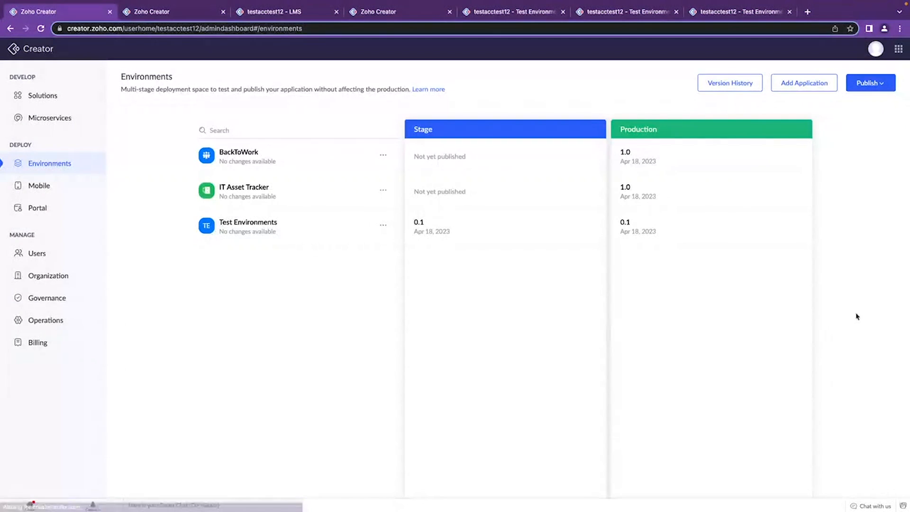
Reload the live Stage version of Test Environments and view it as the portal user demouser_1.
click(653, 14)
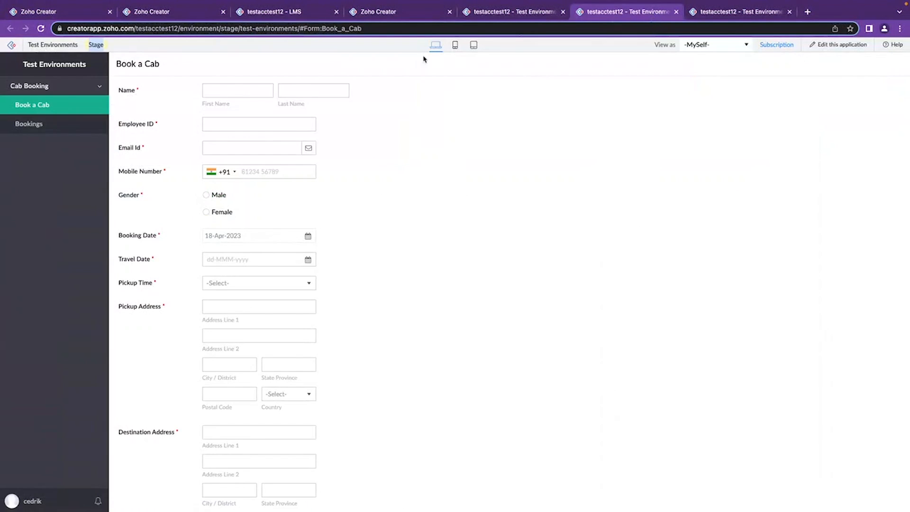
click(42, 29)
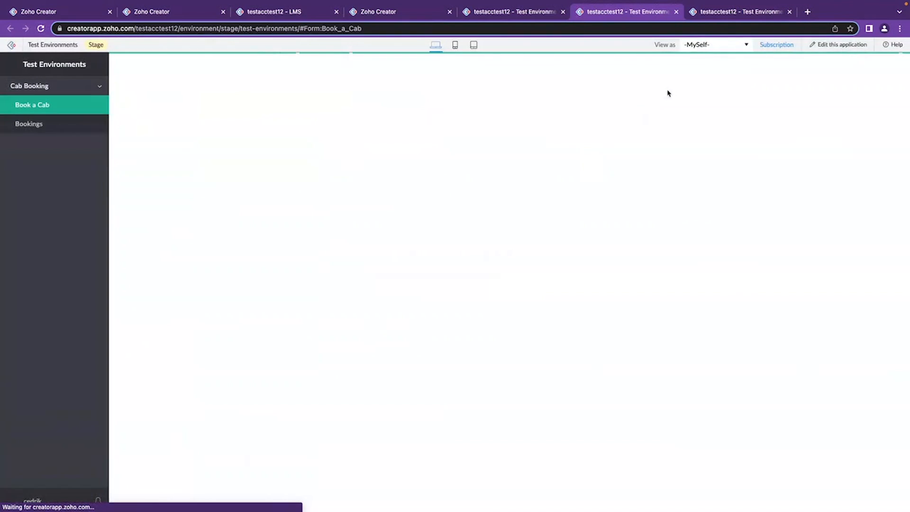
click(744, 45)
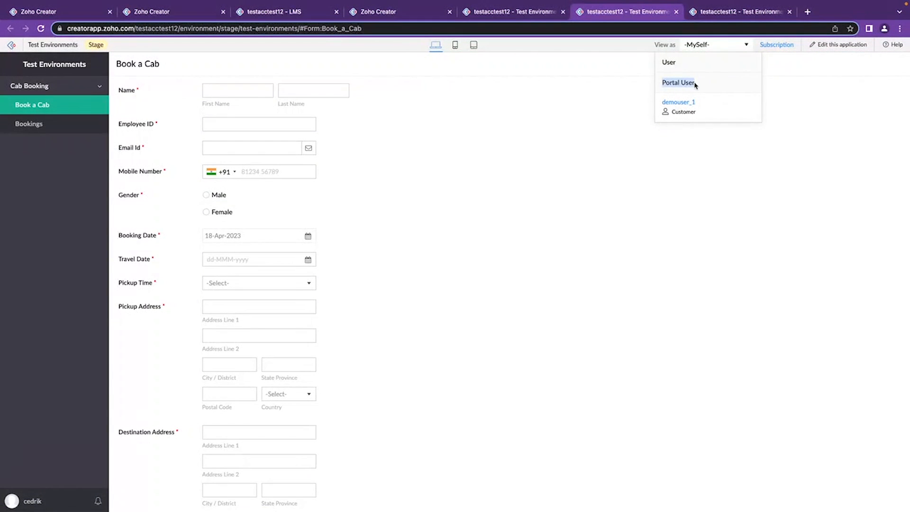
click(683, 102)
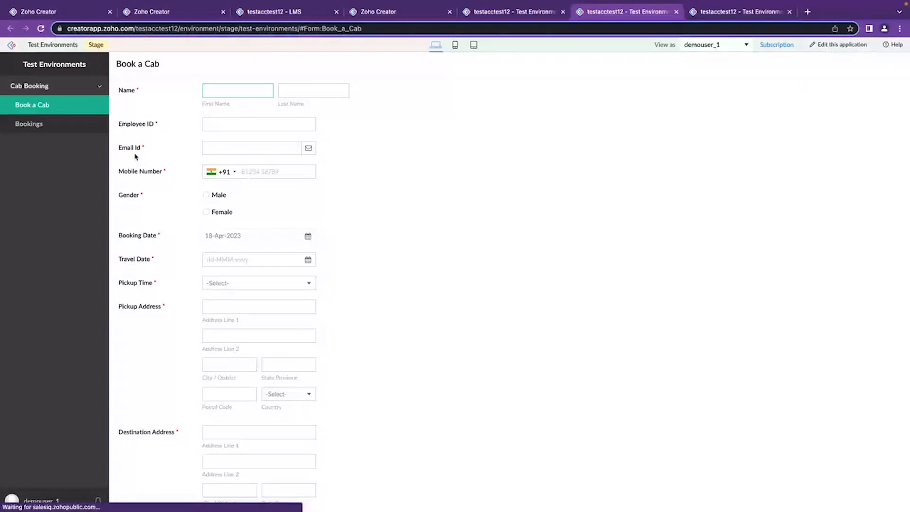
Examine the Bookings report and Book a Cab form in Stage as demouser_1, and return to the Environments page.
click(80, 131)
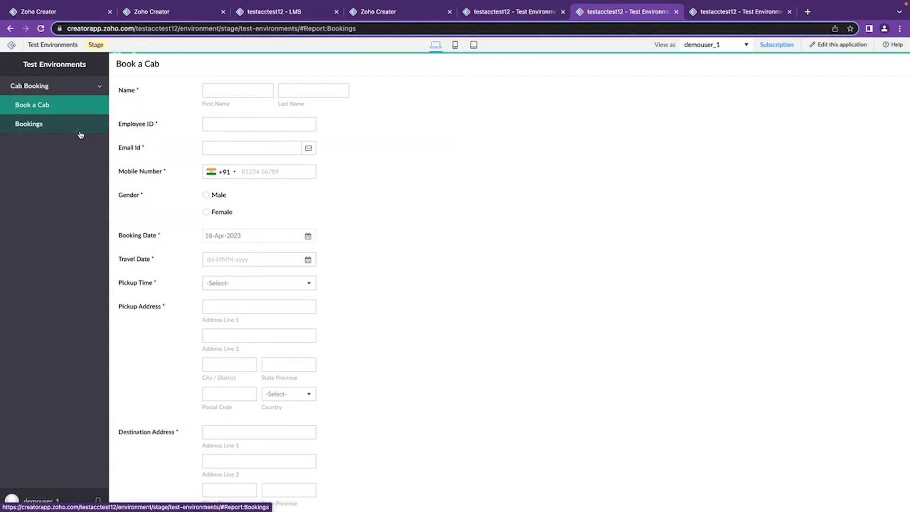
click(82, 107)
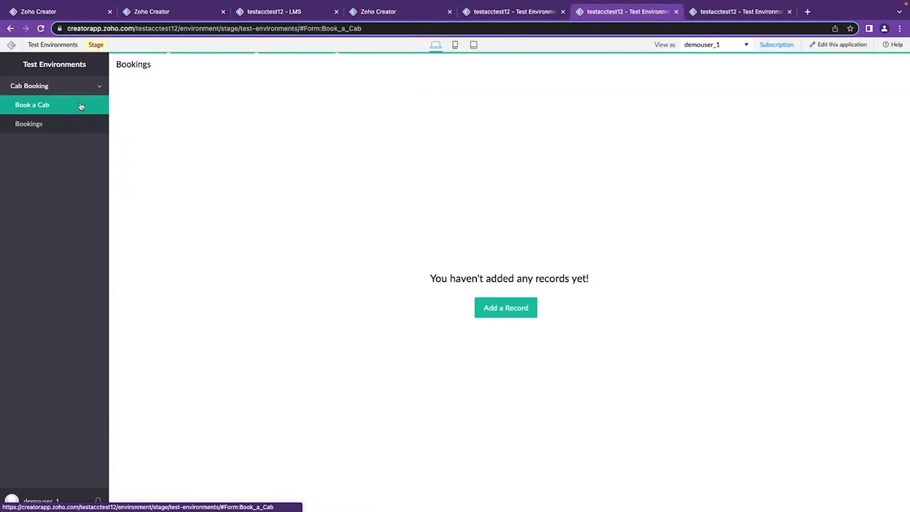
click(500, 12)
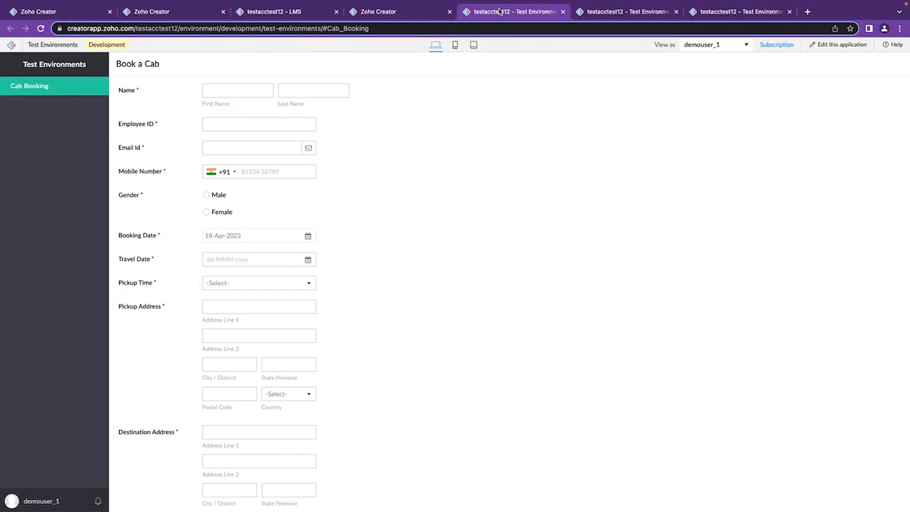
click(78, 19)
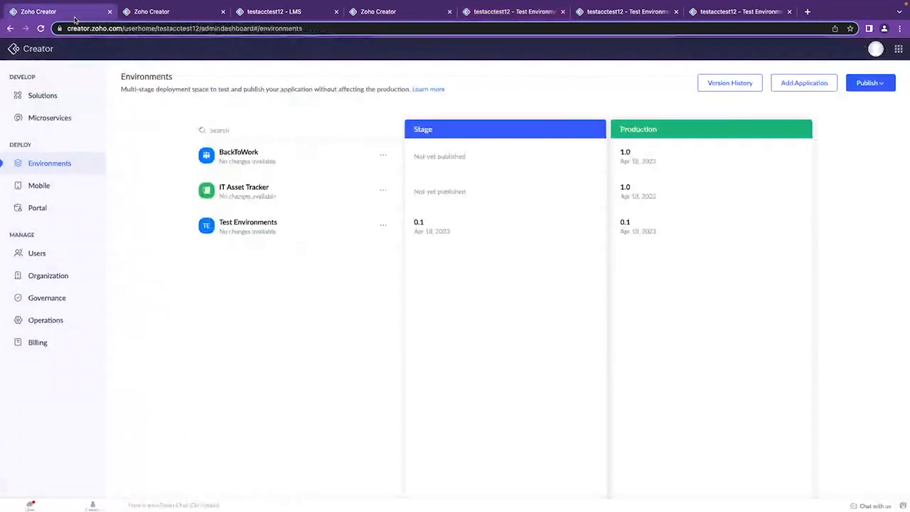
Review the mail, SMS and push notification options in the Stage settings of Test Environments, and close the settings.
click(383, 226)
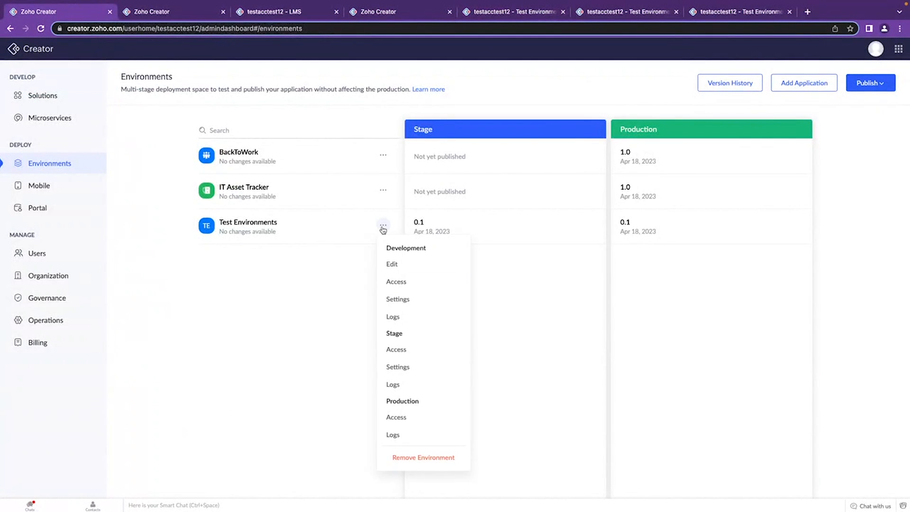
click(400, 368)
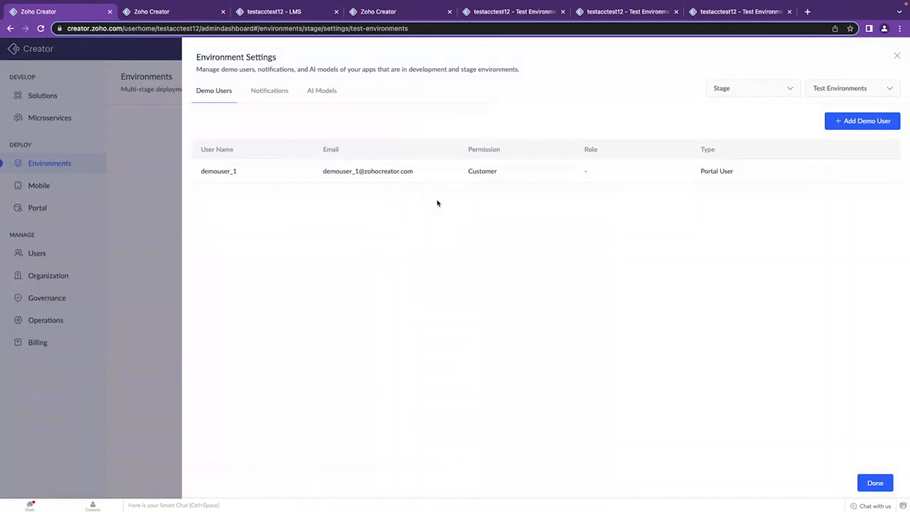
click(274, 92)
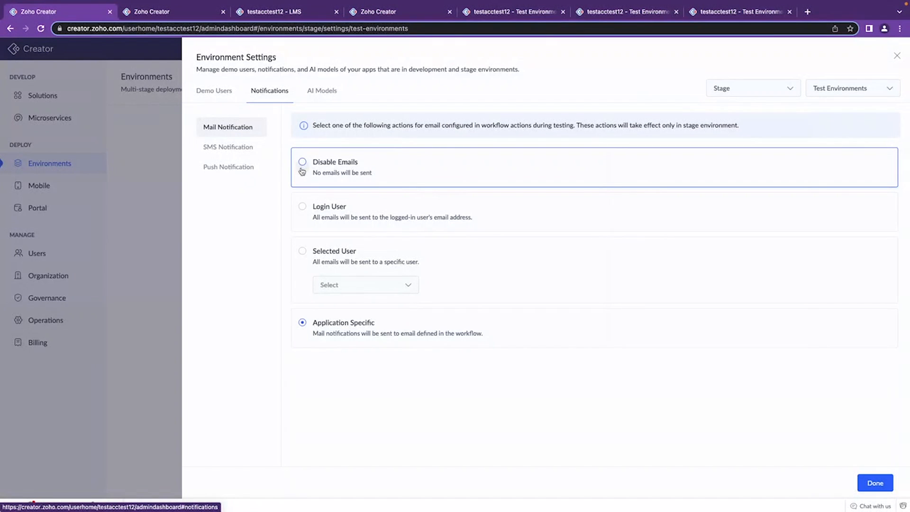
click(244, 150)
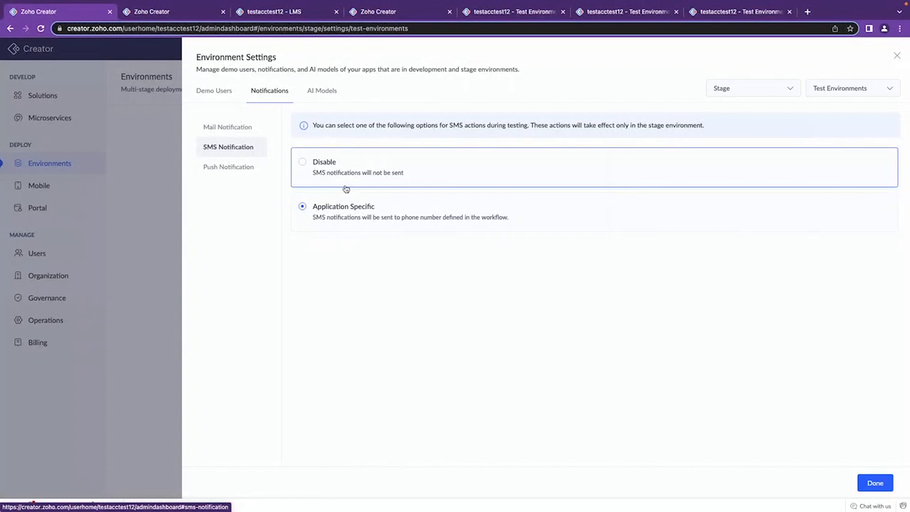
click(245, 175)
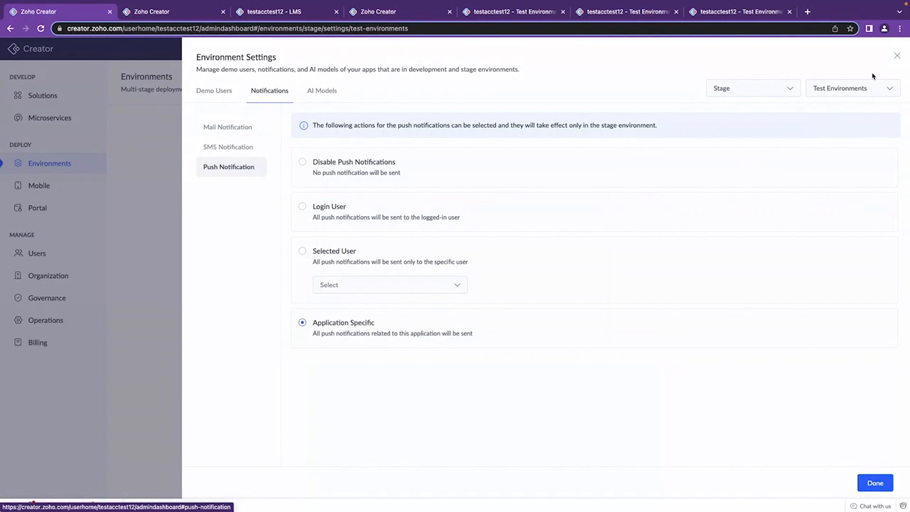
click(897, 56)
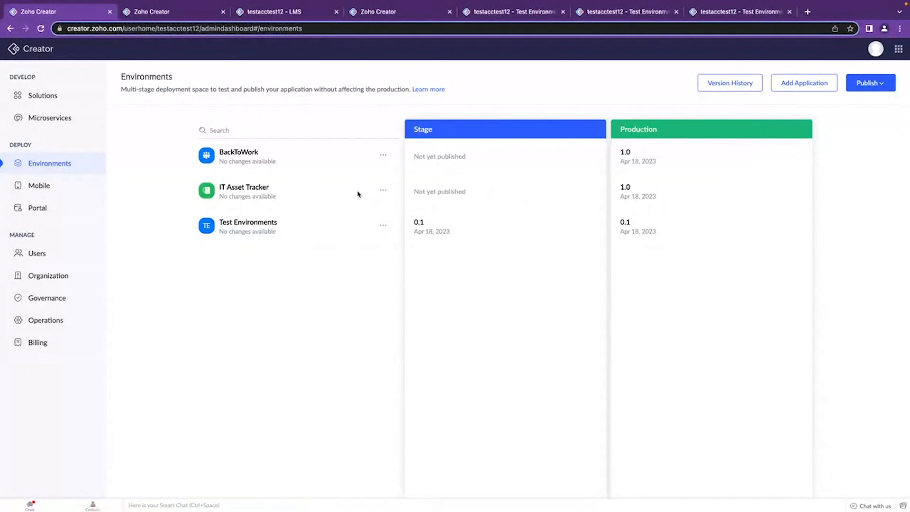
View the Development environment logs of IT Asset Tracker, and close the logs.
click(383, 190)
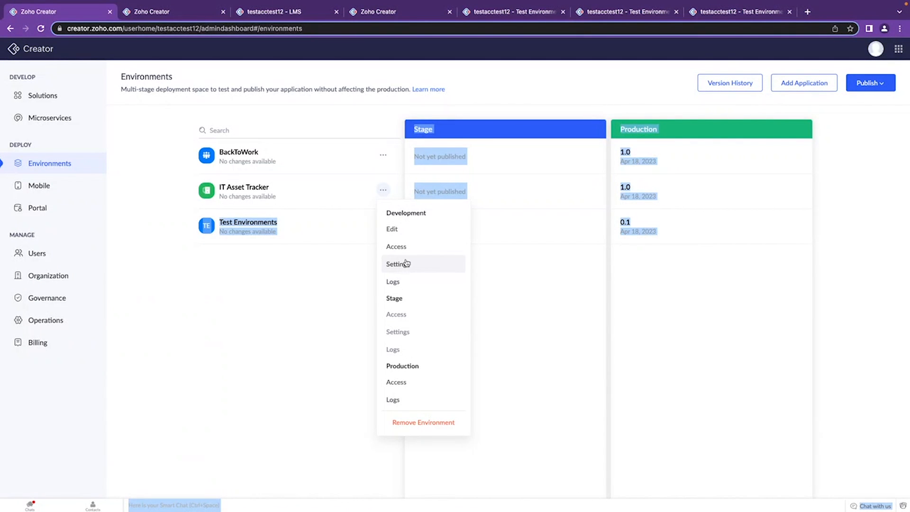
click(399, 282)
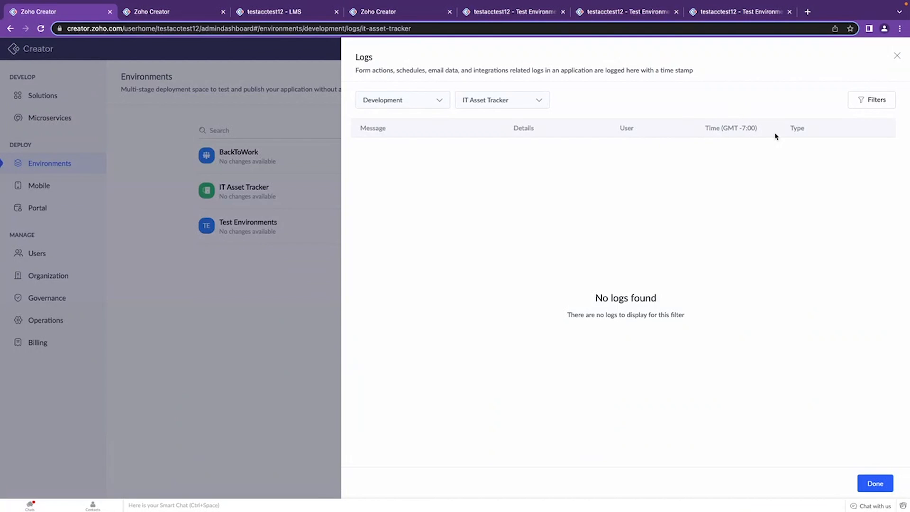
drag(791, 128, 809, 128)
click(897, 56)
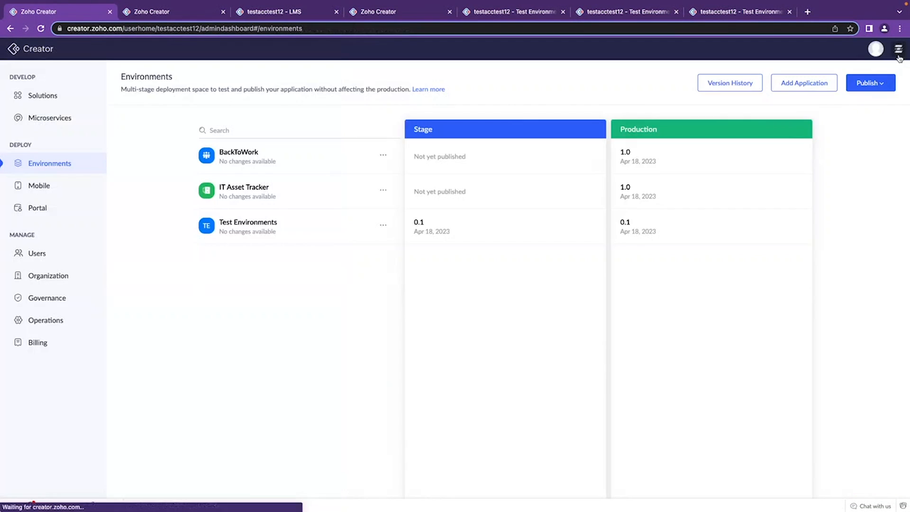